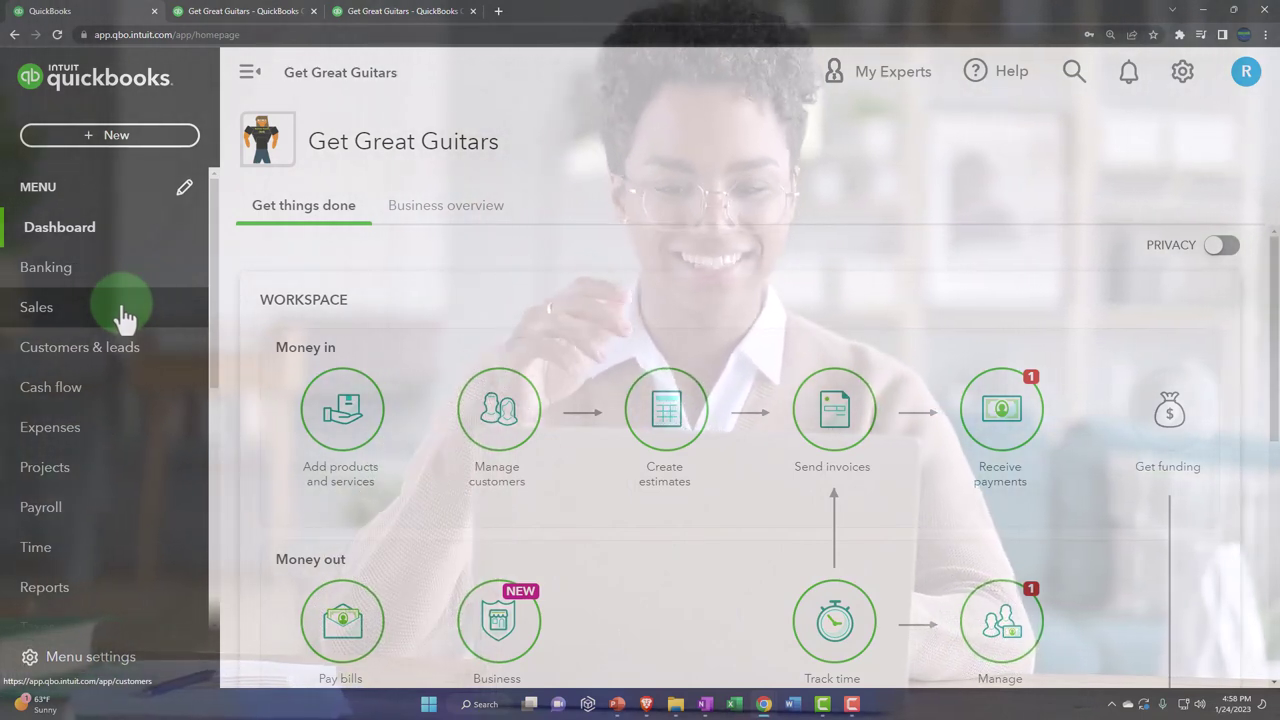
Step: Open the customers page in the sales area and examine the customers with open estimates
{"action": "left_click", "coordinate": [123, 318]}
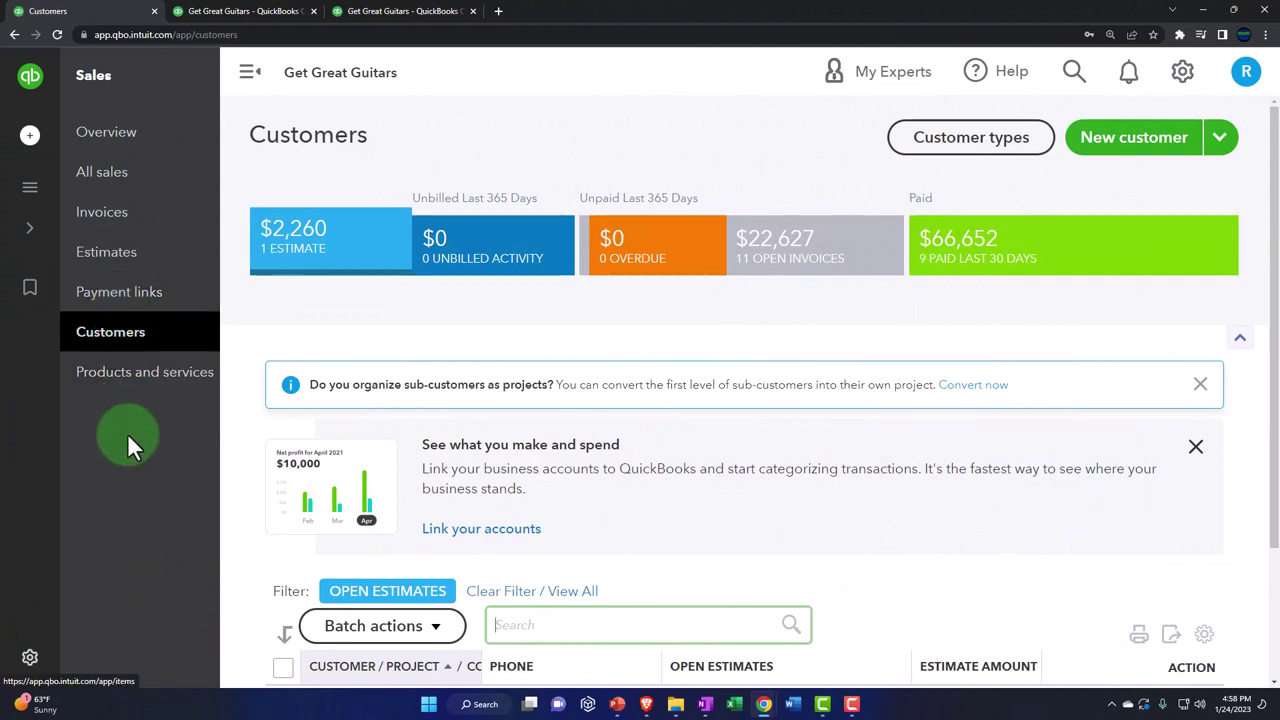
{"action": "left_click", "coordinate": [110, 335]}
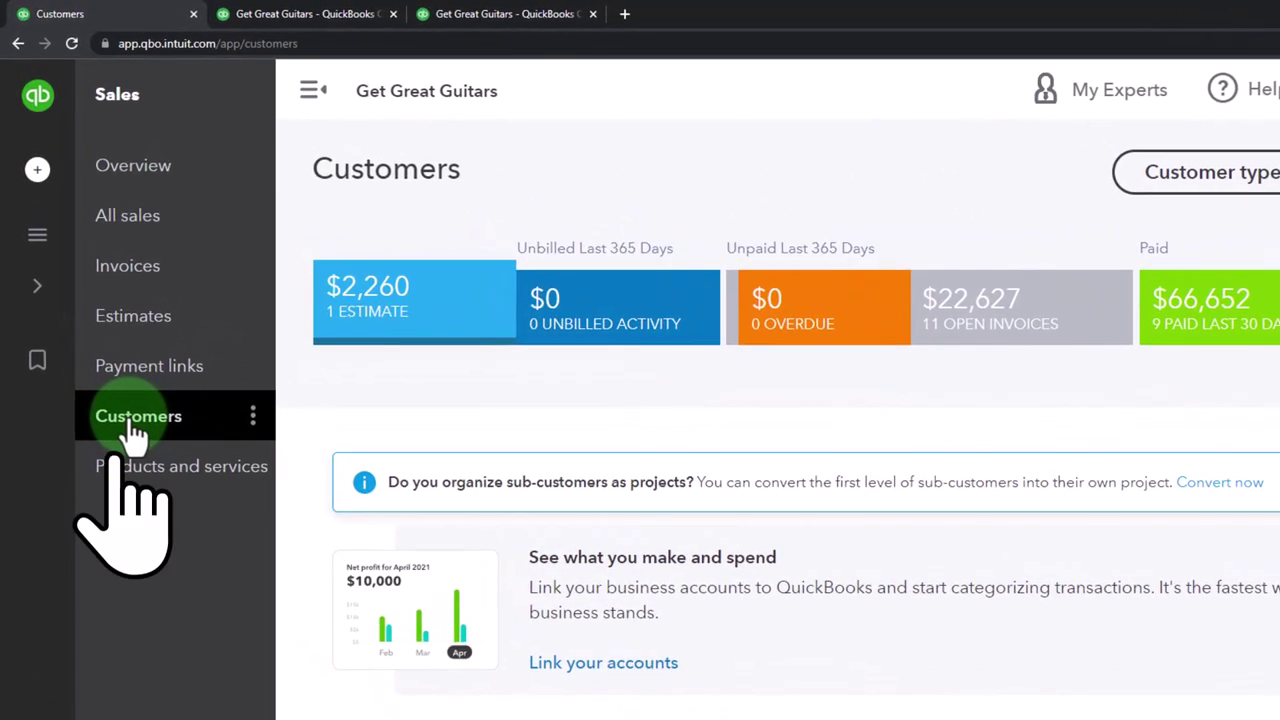
{"action": "left_click", "coordinate": [410, 312]}
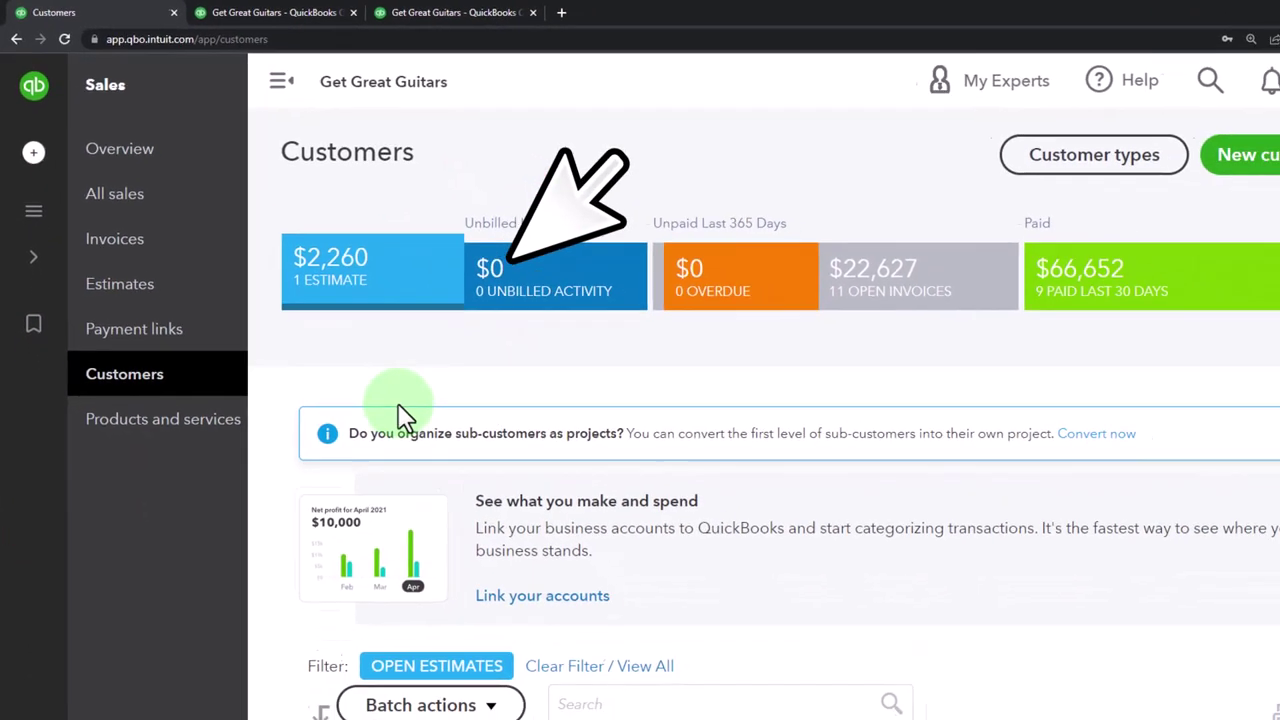
{"action": "scroll", "coordinate": [405, 415], "scroll_direction": "down", "scroll_amount": 2}
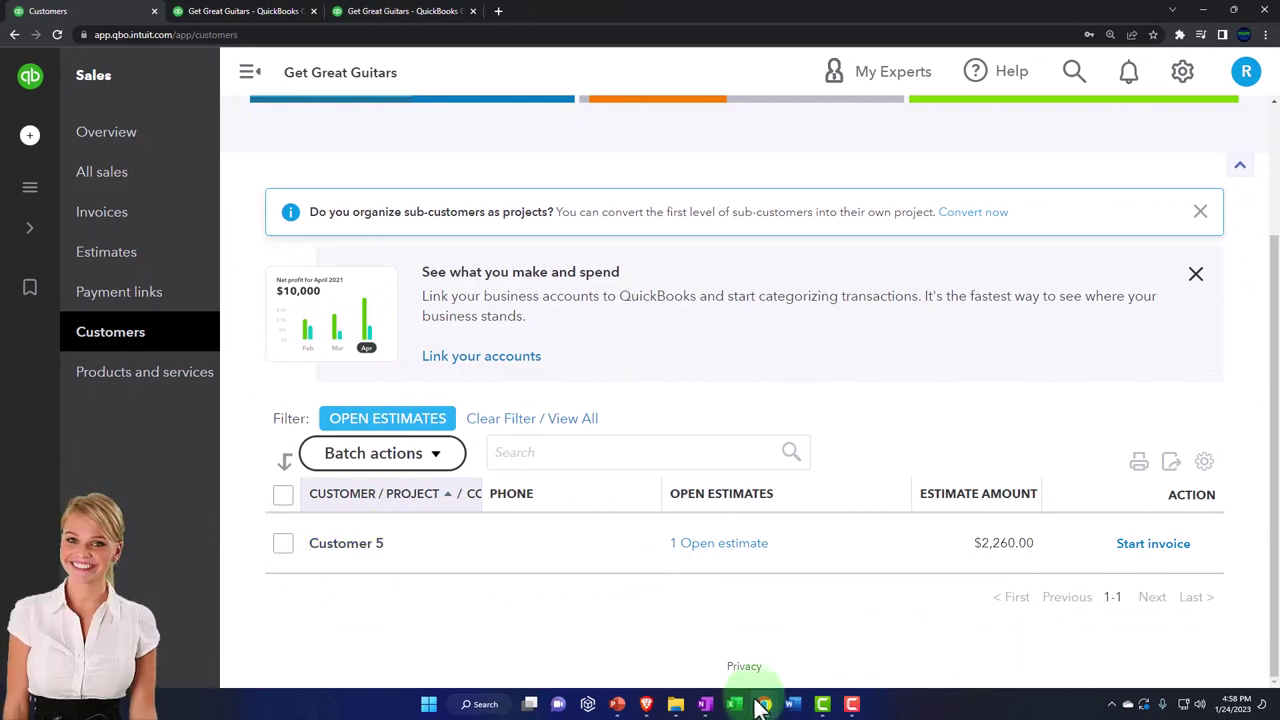
Step: Switch to the Sample Company browser window and look up where its estimates and customers are found under Get paid & pay
{"action": "mouse_move", "coordinate": [764, 704]}
{"action": "left_click", "coordinate": [845, 661]}
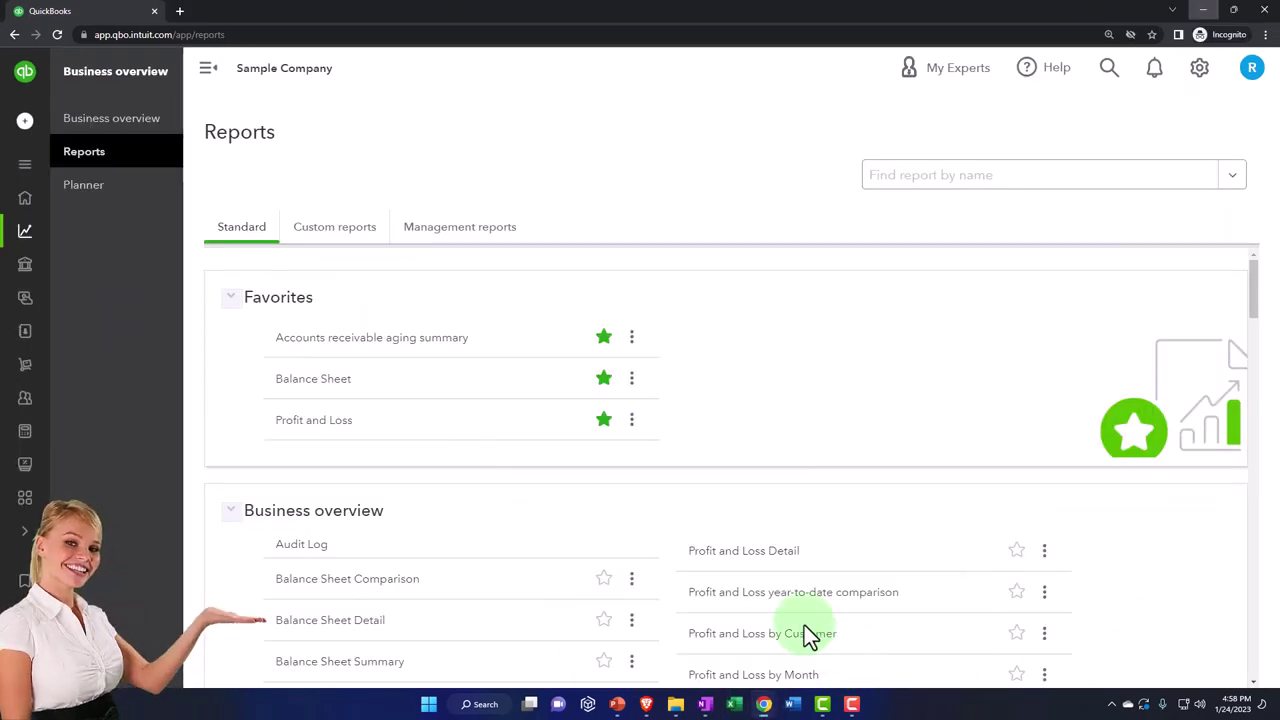
{"action": "mouse_move", "coordinate": [47, 208]}
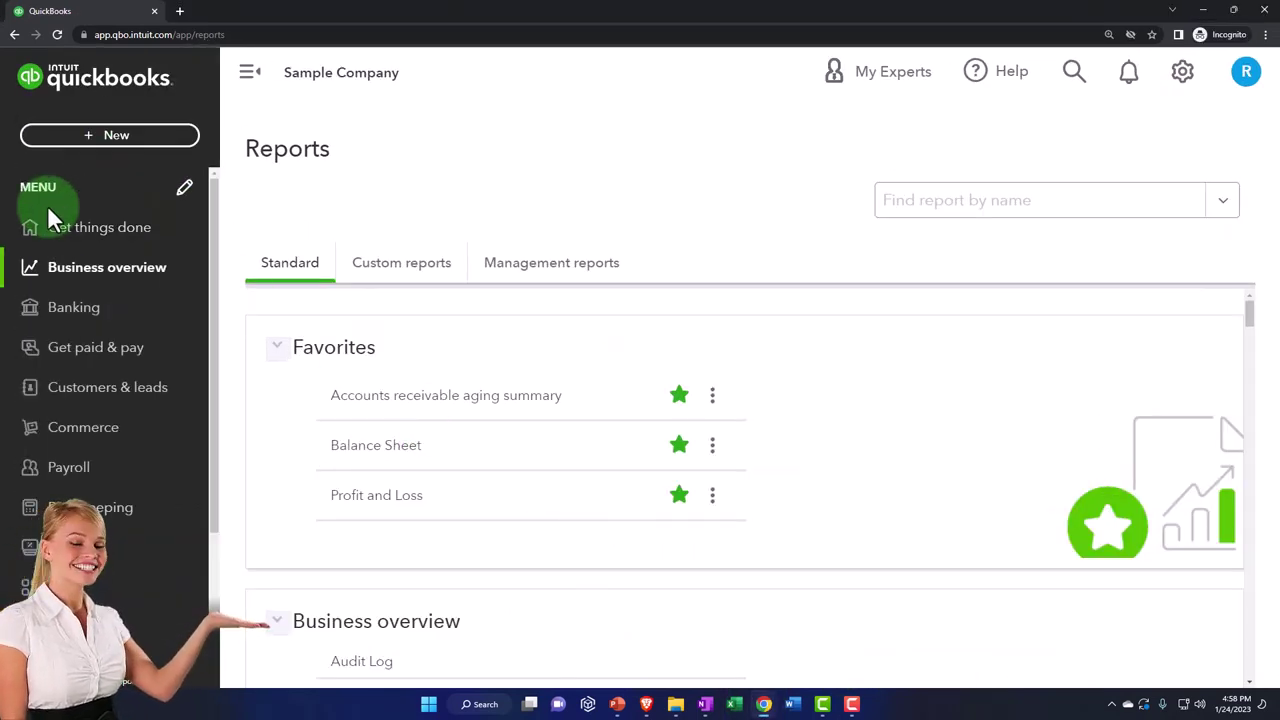
{"action": "left_click", "coordinate": [94, 360]}
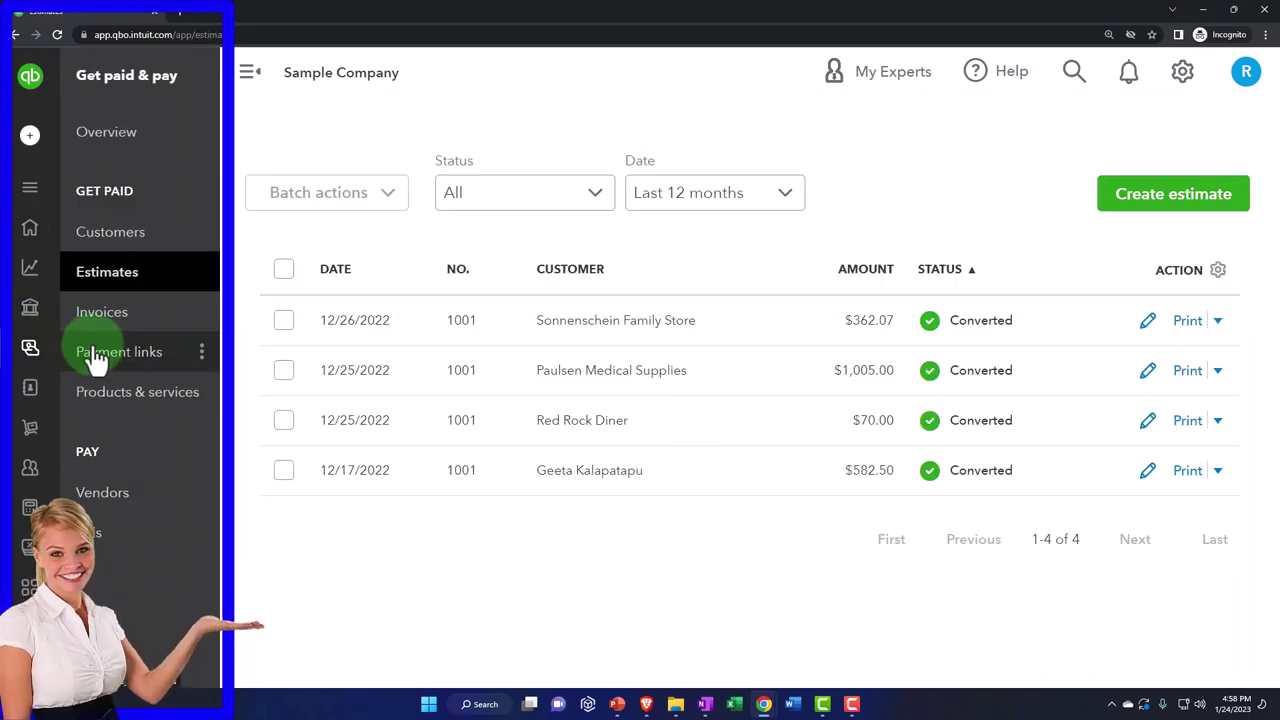
{"action": "left_click", "coordinate": [106, 236]}
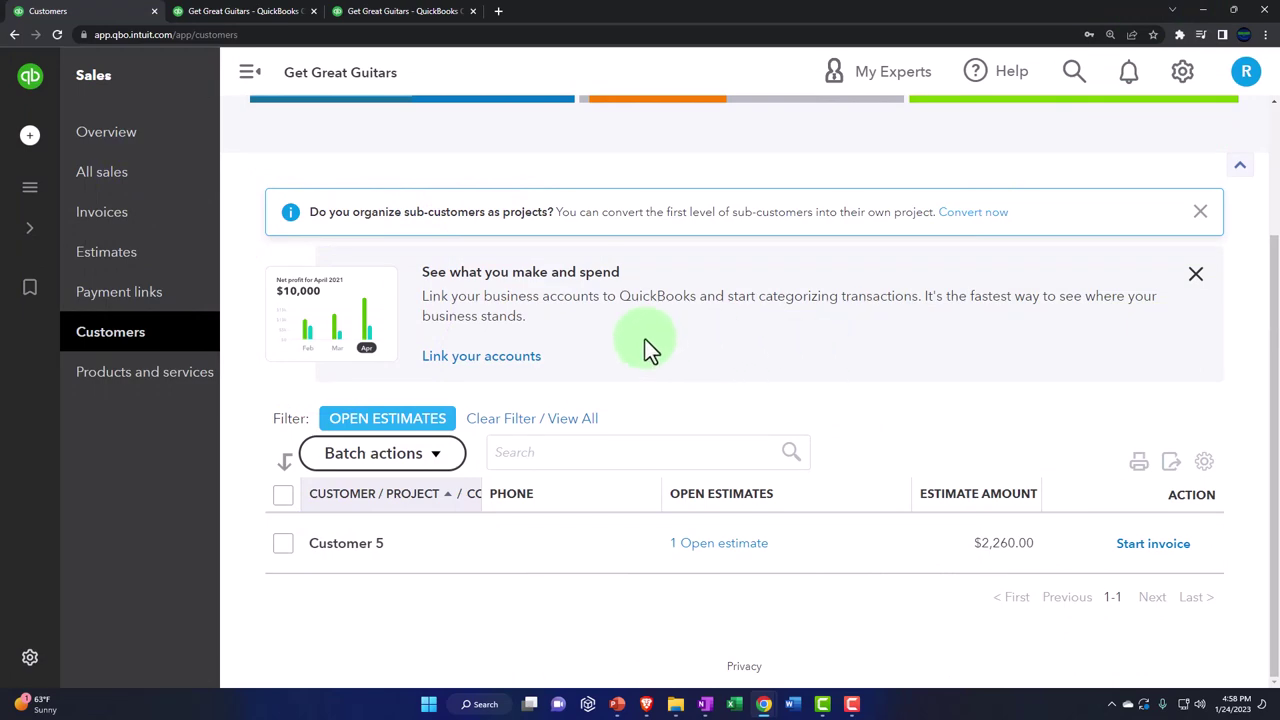
Step: View the estimates list for Get Great Guitars and filter all sales transactions to estimates with the status Open
{"action": "left_click", "coordinate": [121, 260]}
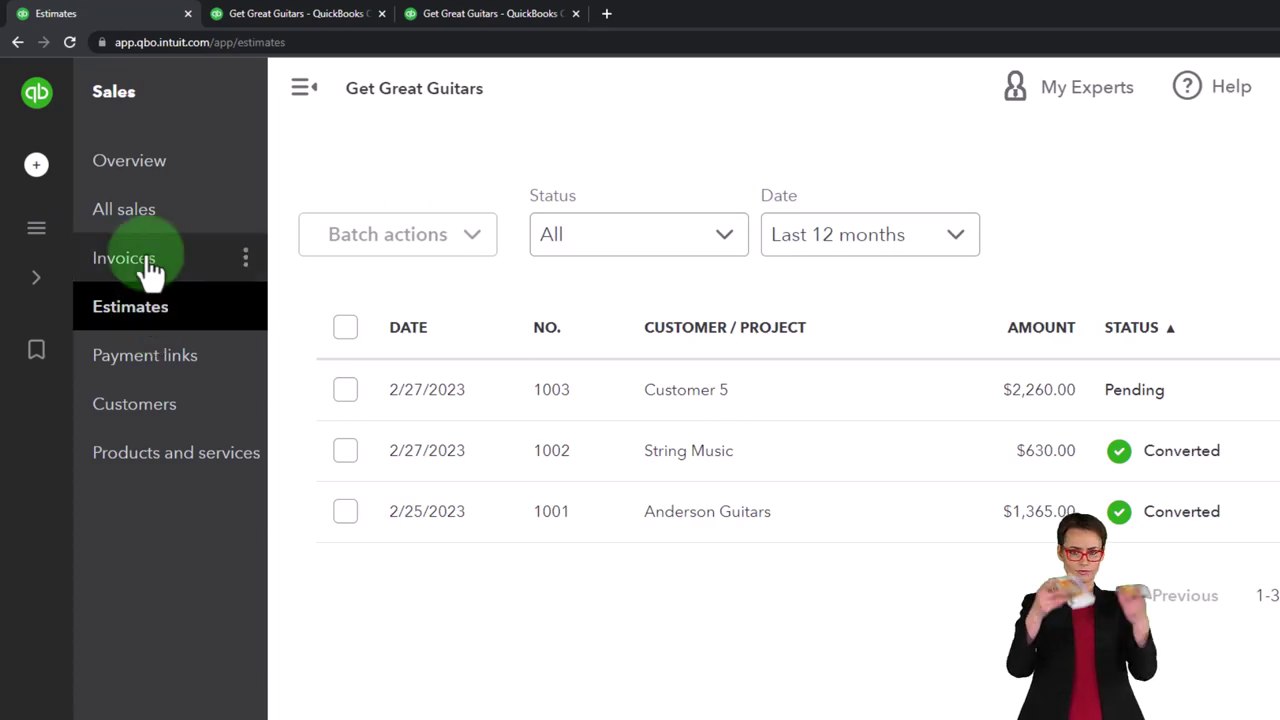
{"action": "left_click", "coordinate": [140, 228]}
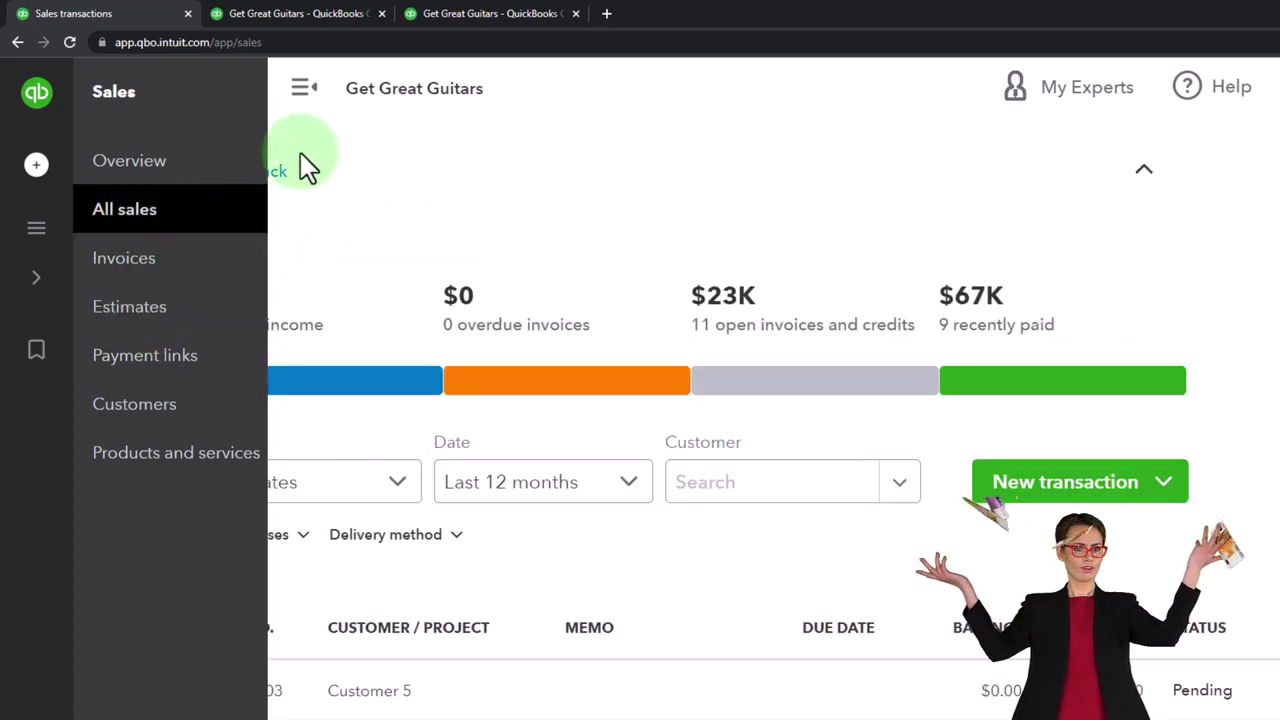
{"action": "left_click", "coordinate": [303, 88]}
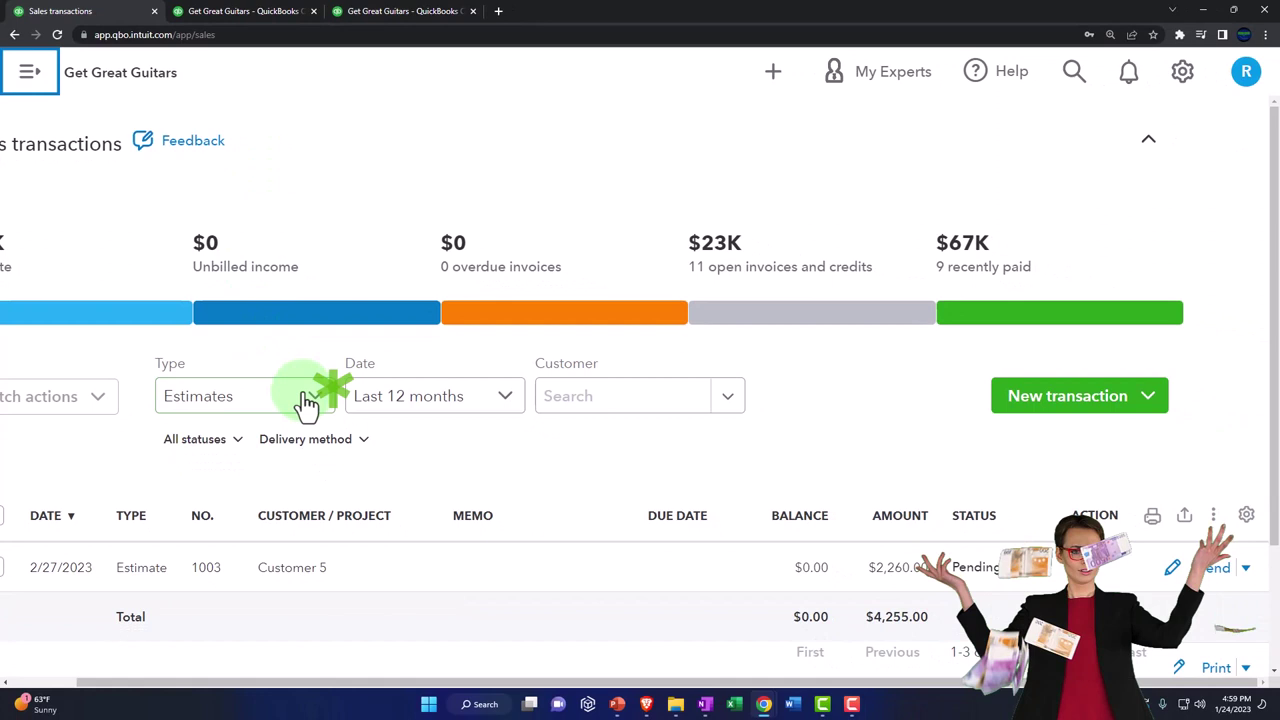
{"action": "left_click", "coordinate": [305, 402]}
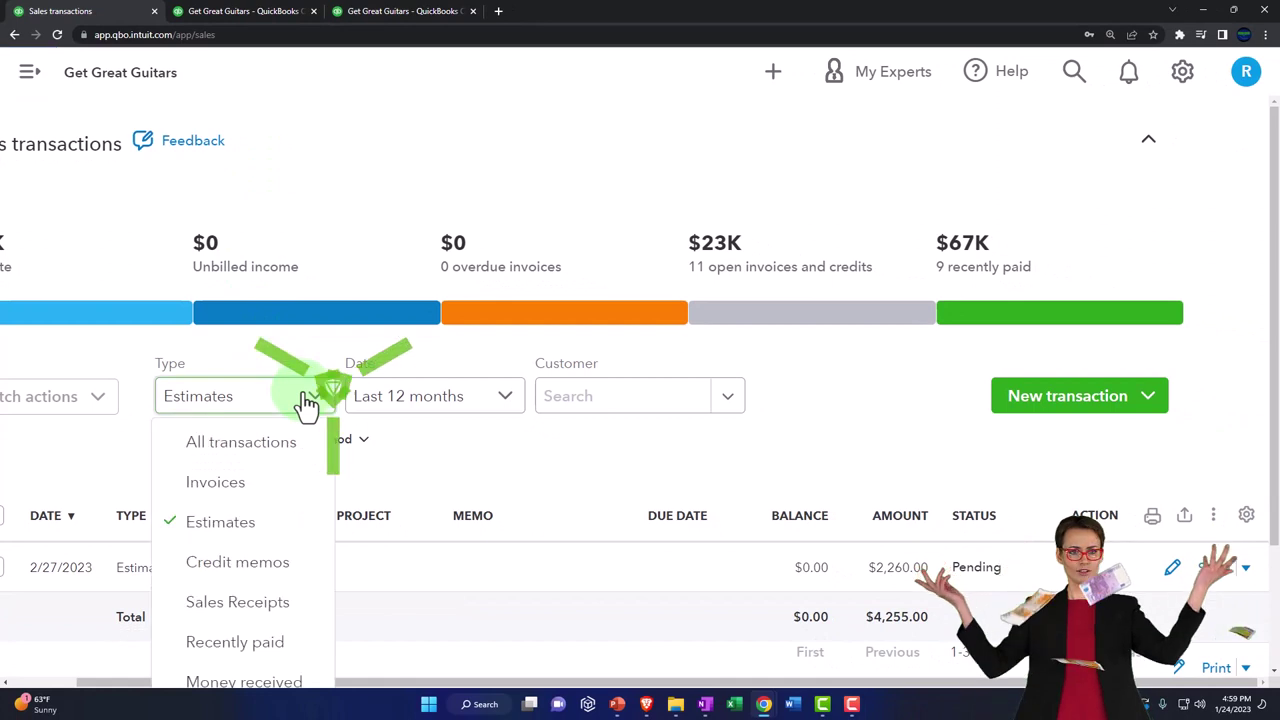
{"action": "left_click", "coordinate": [270, 530]}
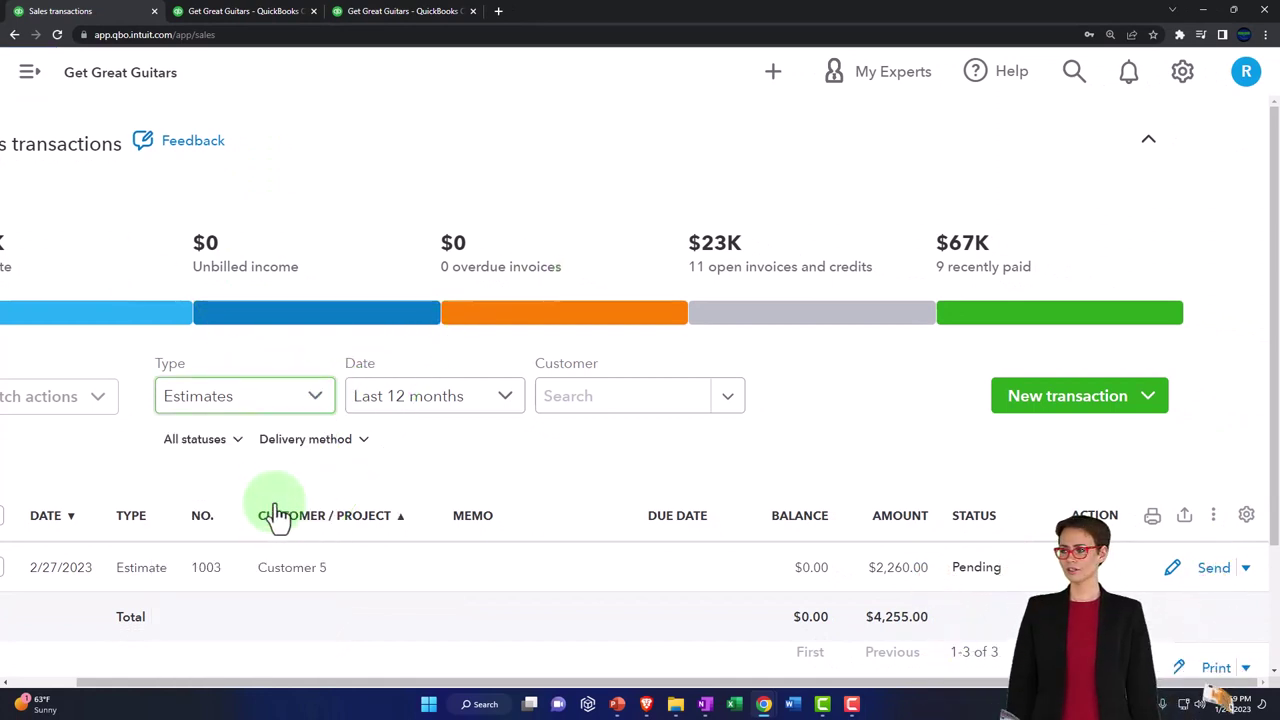
{"action": "left_click", "coordinate": [238, 445]}
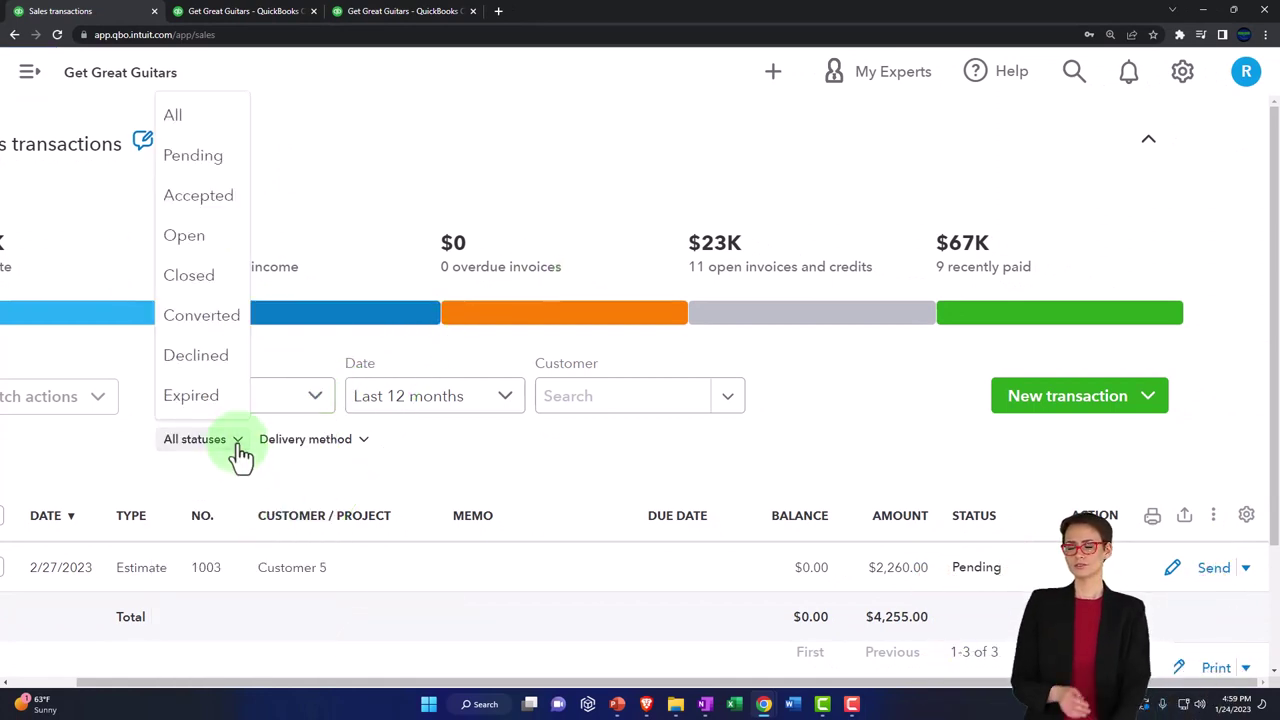
{"action": "left_click", "coordinate": [200, 240]}
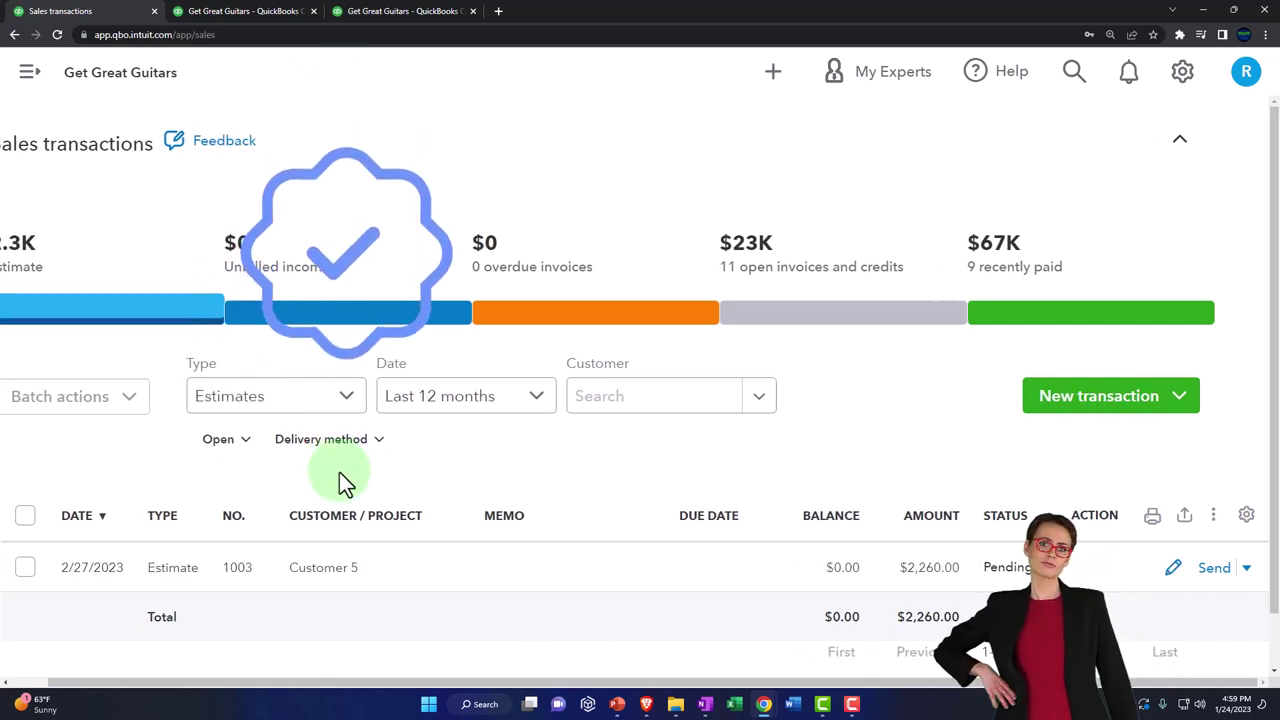
Step: Return to the customers page in the sales area and open the transaction list of Customer 5
{"action": "left_click", "coordinate": [30, 80]}
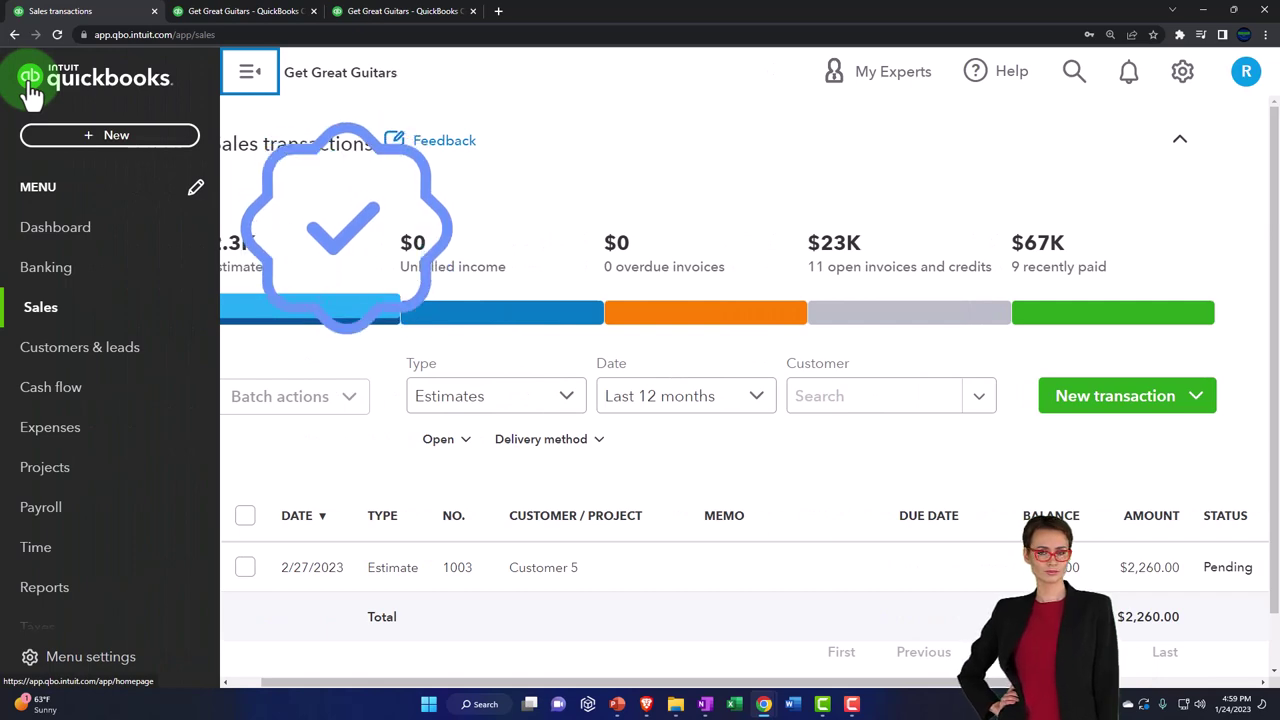
{"action": "left_click", "coordinate": [40, 307]}
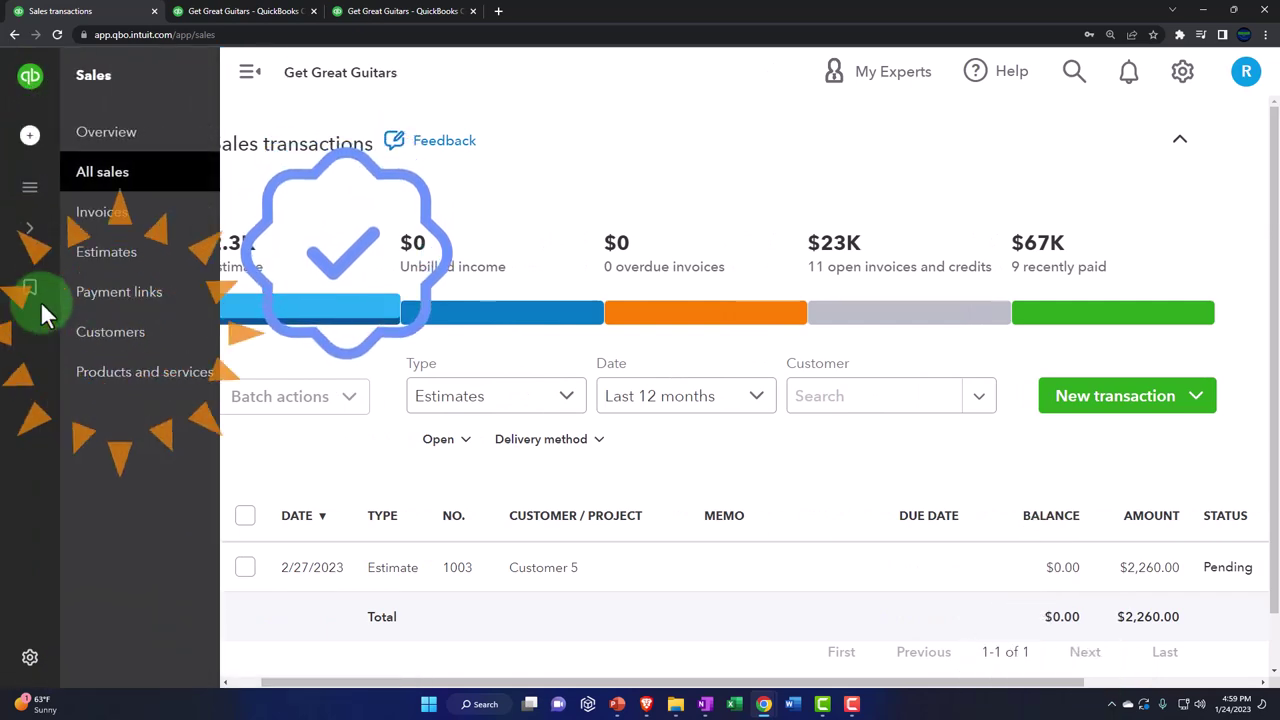
{"action": "left_click", "coordinate": [97, 335]}
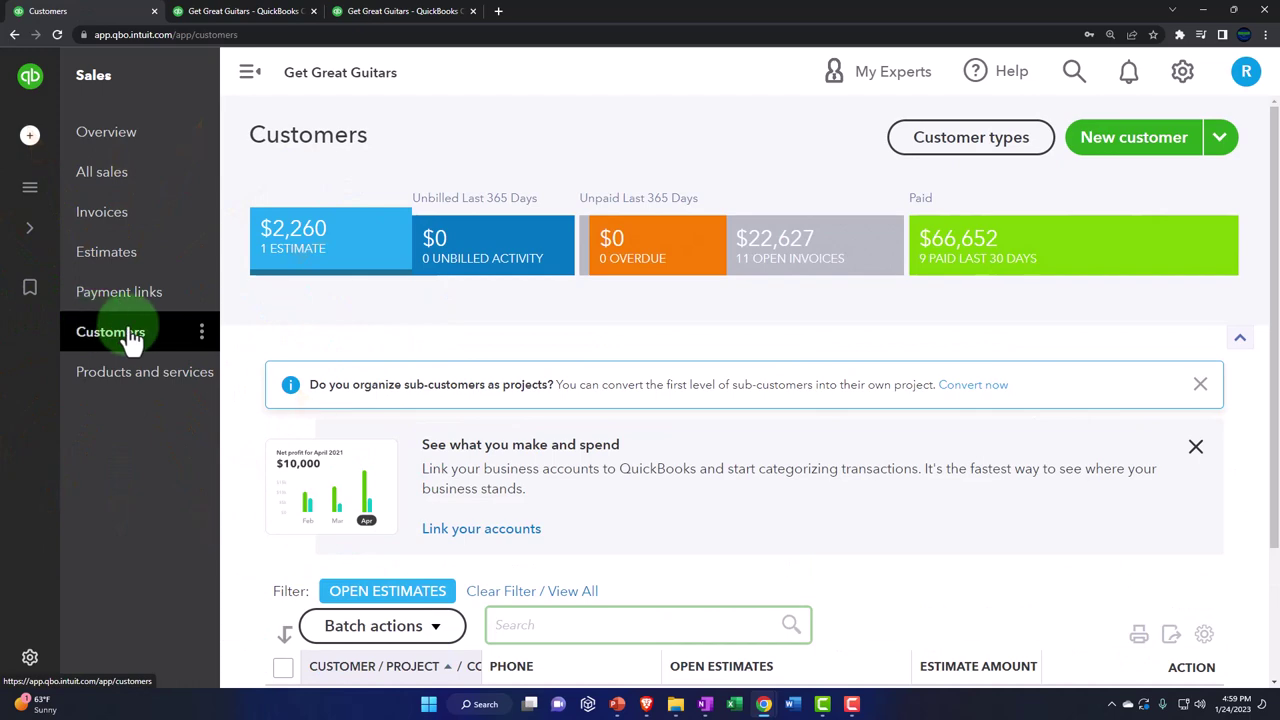
{"action": "left_click", "coordinate": [249, 74]}
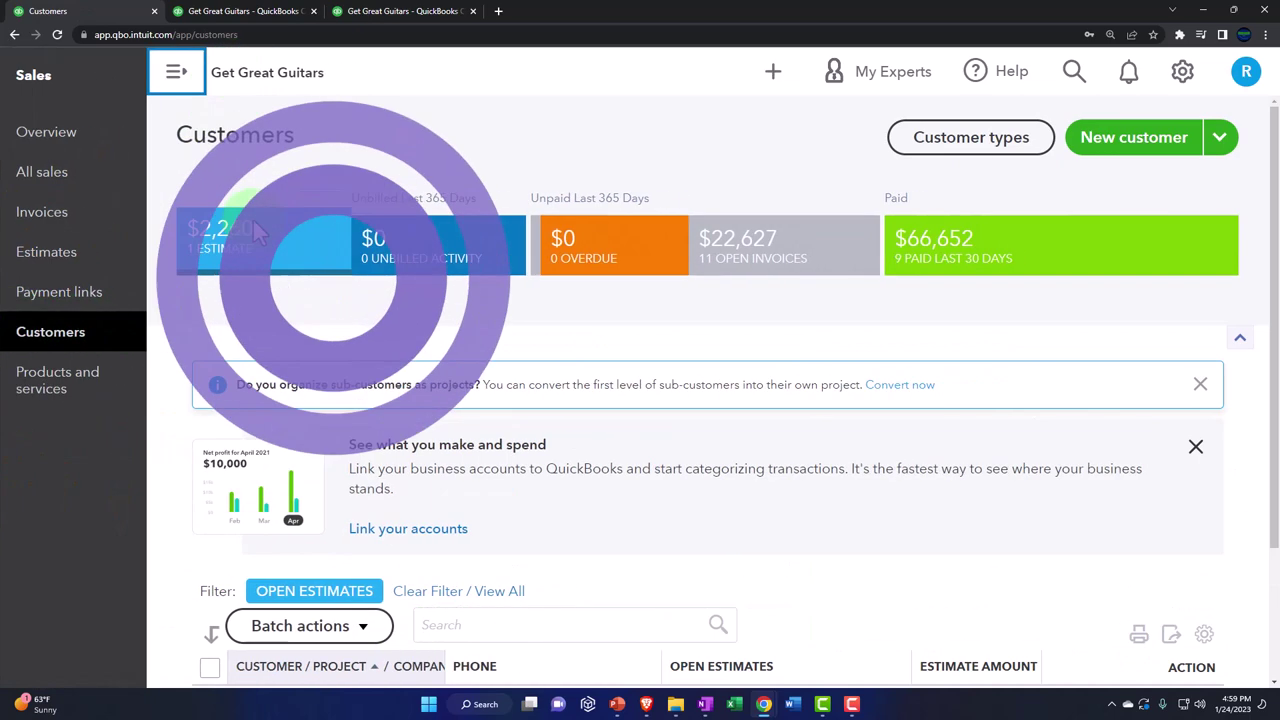
{"action": "scroll", "coordinate": [236, 558], "scroll_direction": "down", "scroll_amount": 2}
{"action": "left_click", "coordinate": [232, 564]}
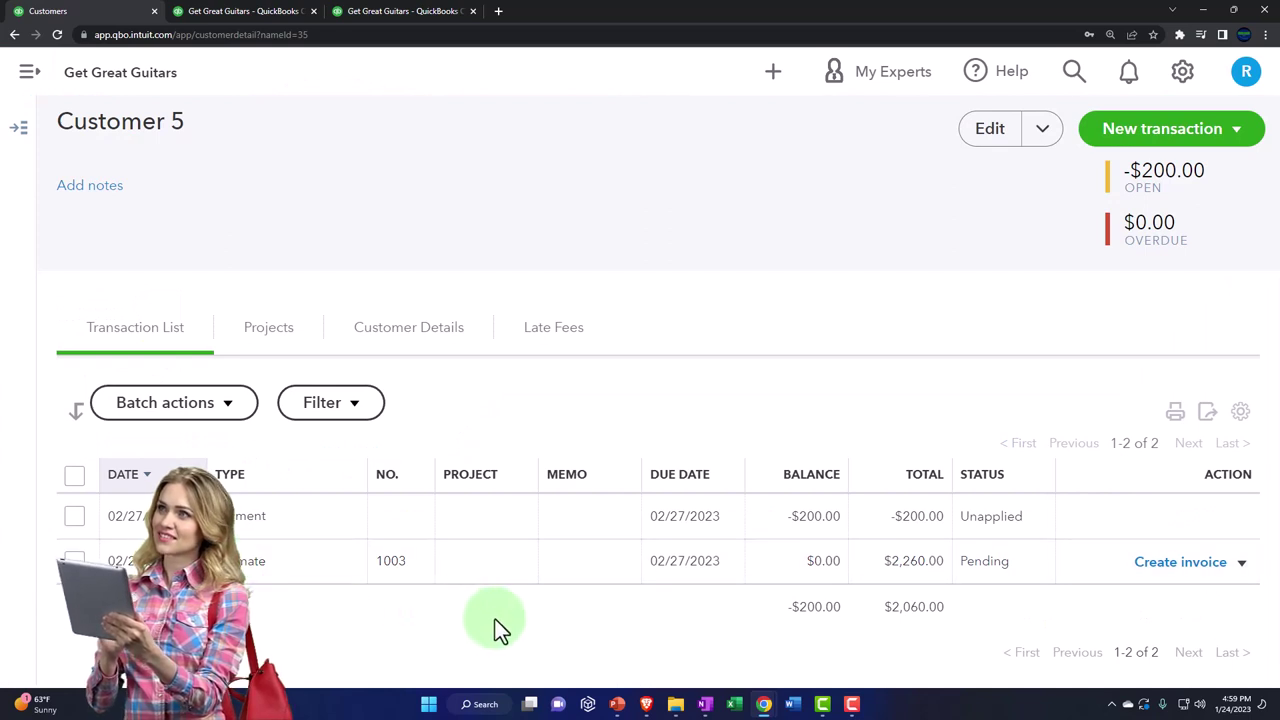
{"action": "left_click", "coordinate": [752, 582]}
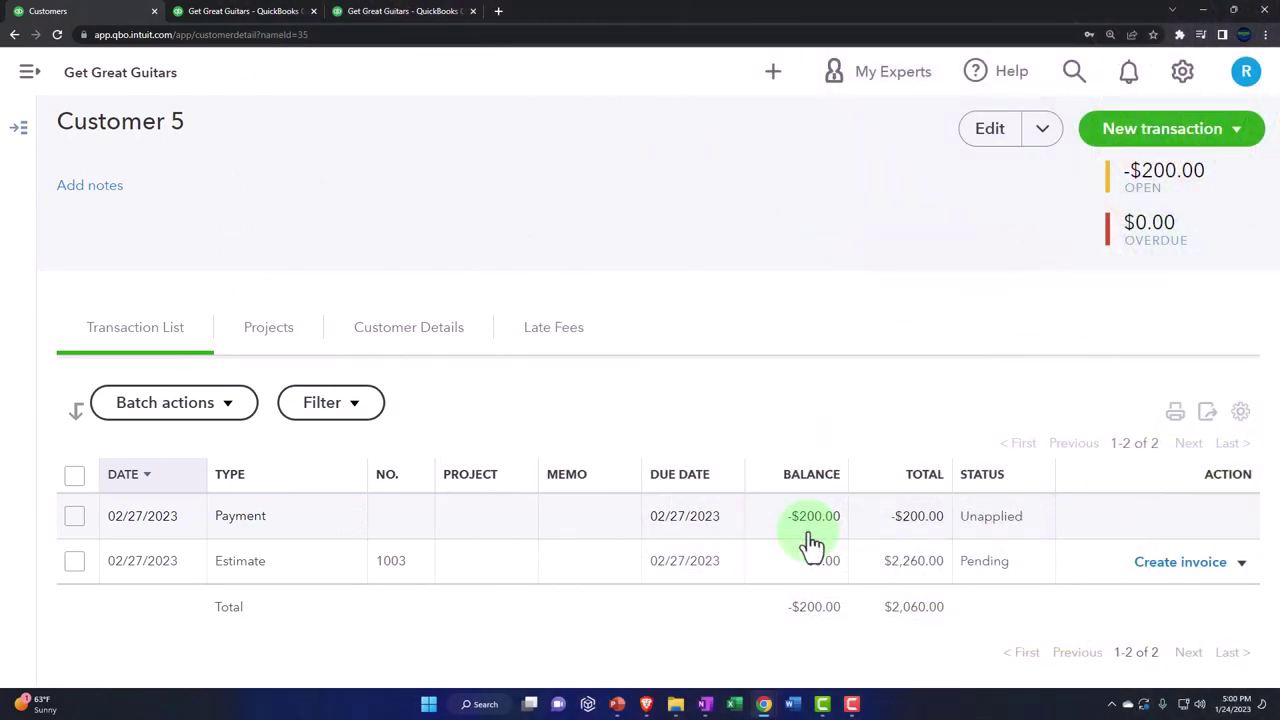
Step: Create an invoice from Customer 5's pending estimate 1003 and go through its terms, date and number fields
{"action": "left_click", "coordinate": [1190, 565]}
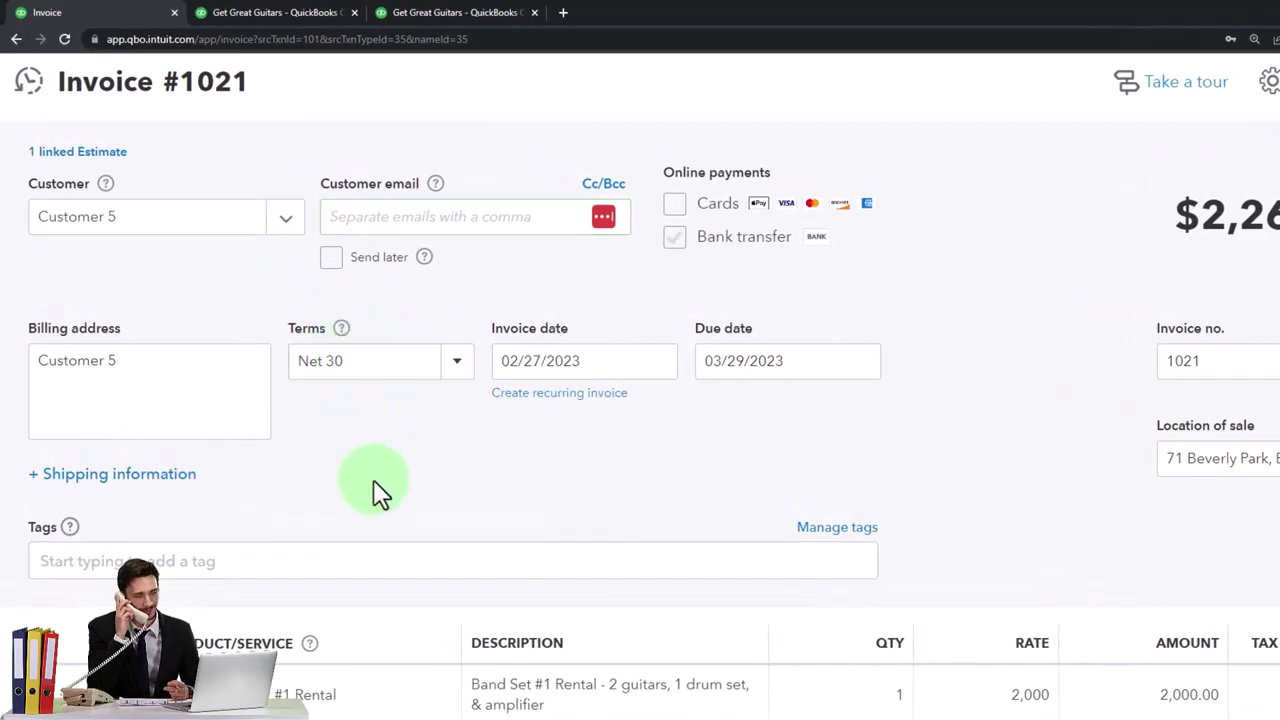
{"action": "key", "text": "Tab"}
{"action": "key", "text": "Tab"}
{"action": "key", "text": "Tab"}
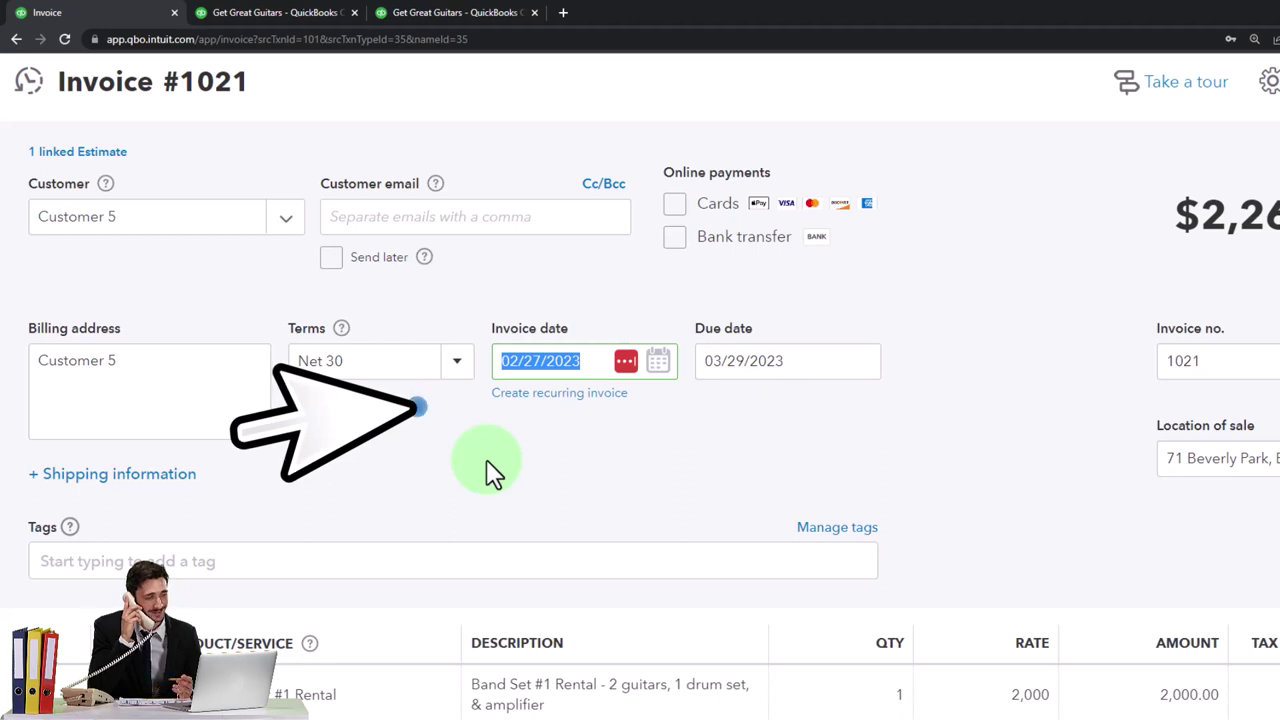
{"action": "key", "text": "Tab"}
{"action": "key", "text": "Tab"}
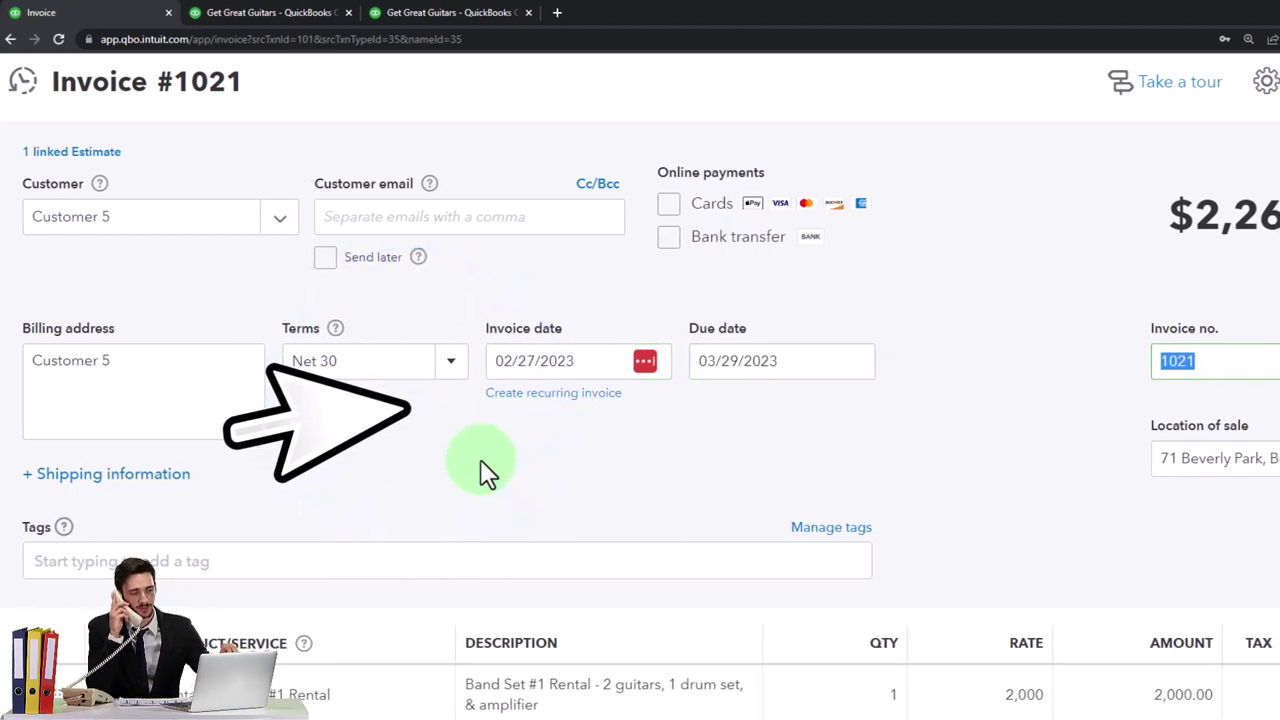
{"action": "key", "text": "Tab"}
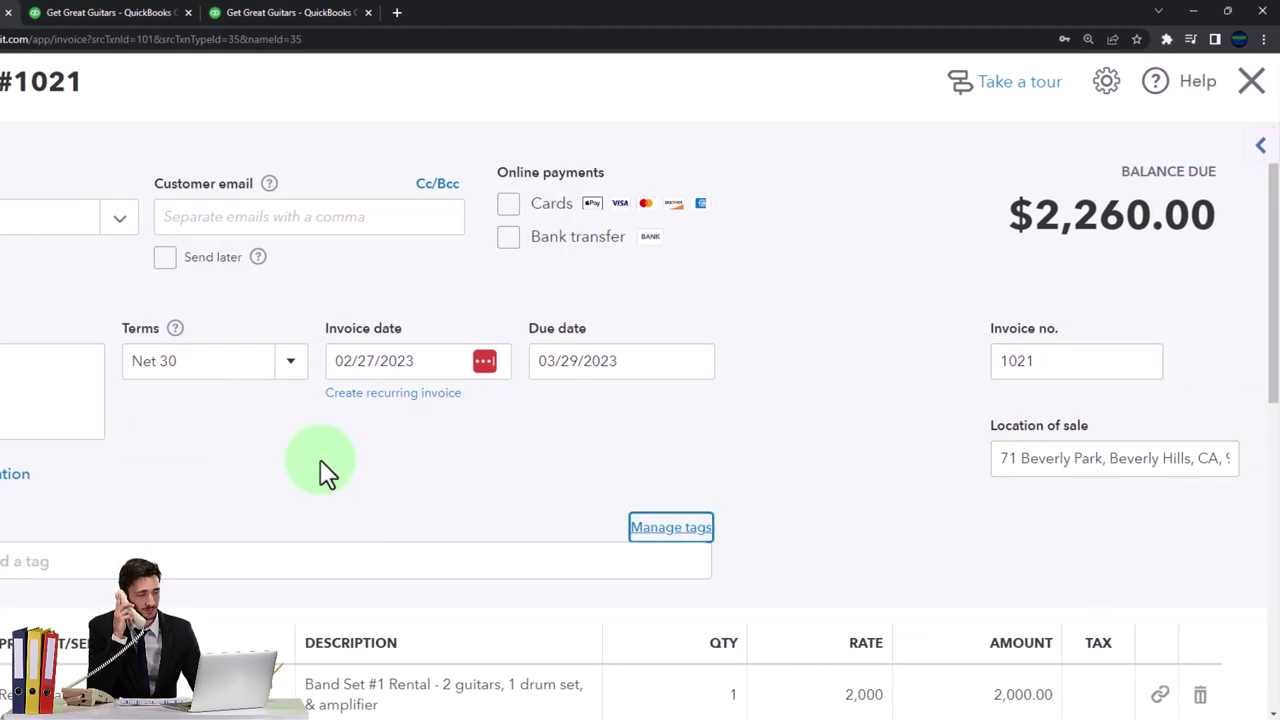
Step: Review the rental line items and balance due copied from the estimate, and save and close the invoice
{"action": "scroll", "coordinate": [320, 459], "scroll_direction": "down", "scroll_amount": 5}
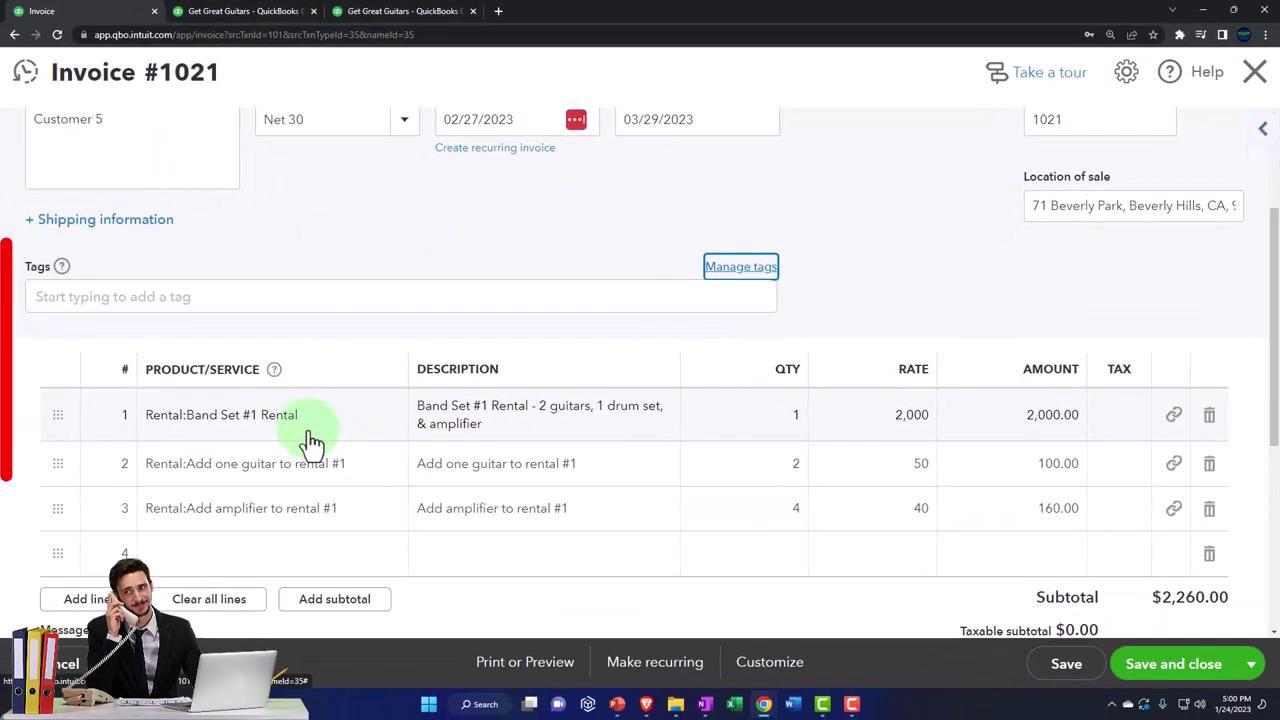
{"action": "scroll", "coordinate": [386, 466], "scroll_direction": "down", "scroll_amount": 1}
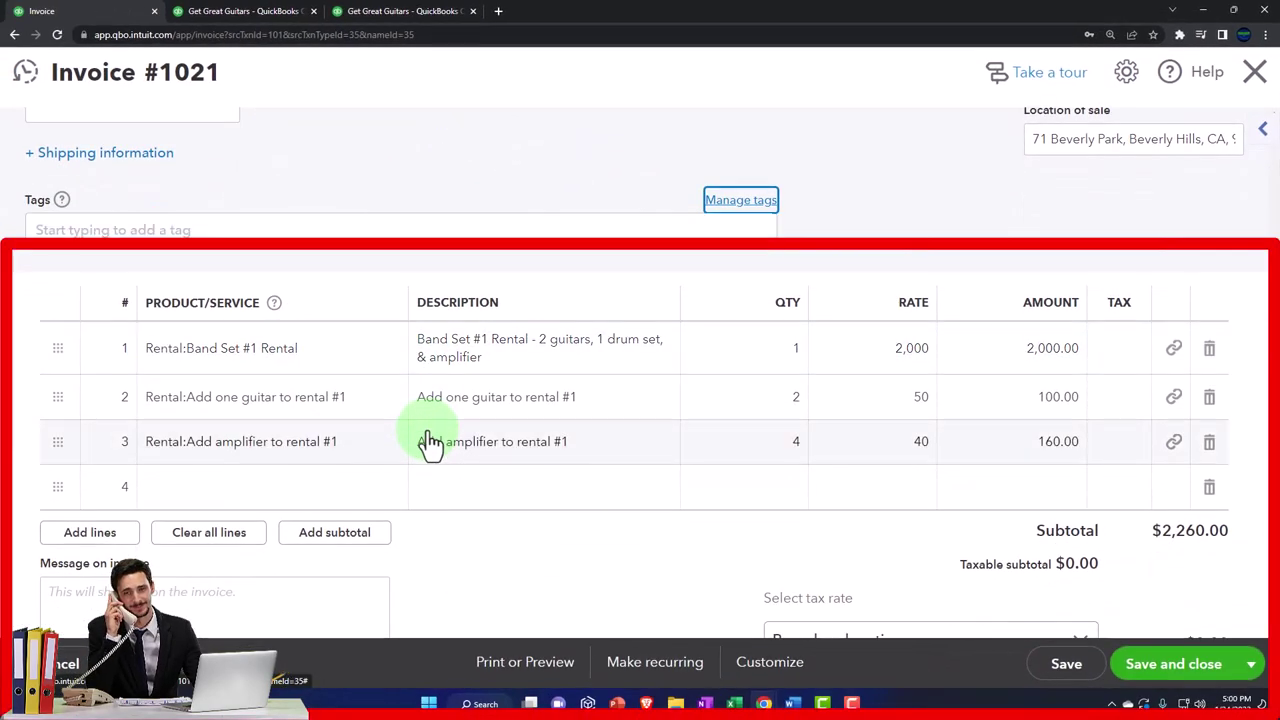
{"action": "scroll", "coordinate": [430, 443], "scroll_direction": "down", "scroll_amount": 1}
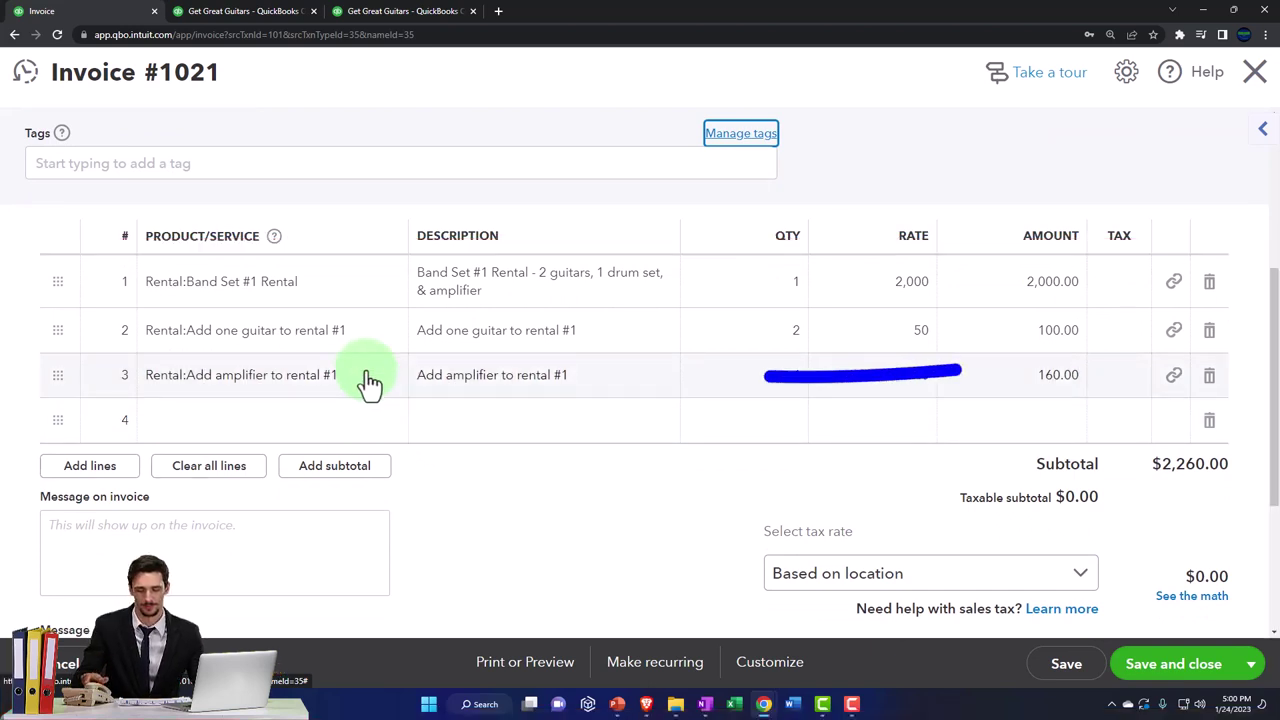
{"action": "left_click", "coordinate": [481, 527]}
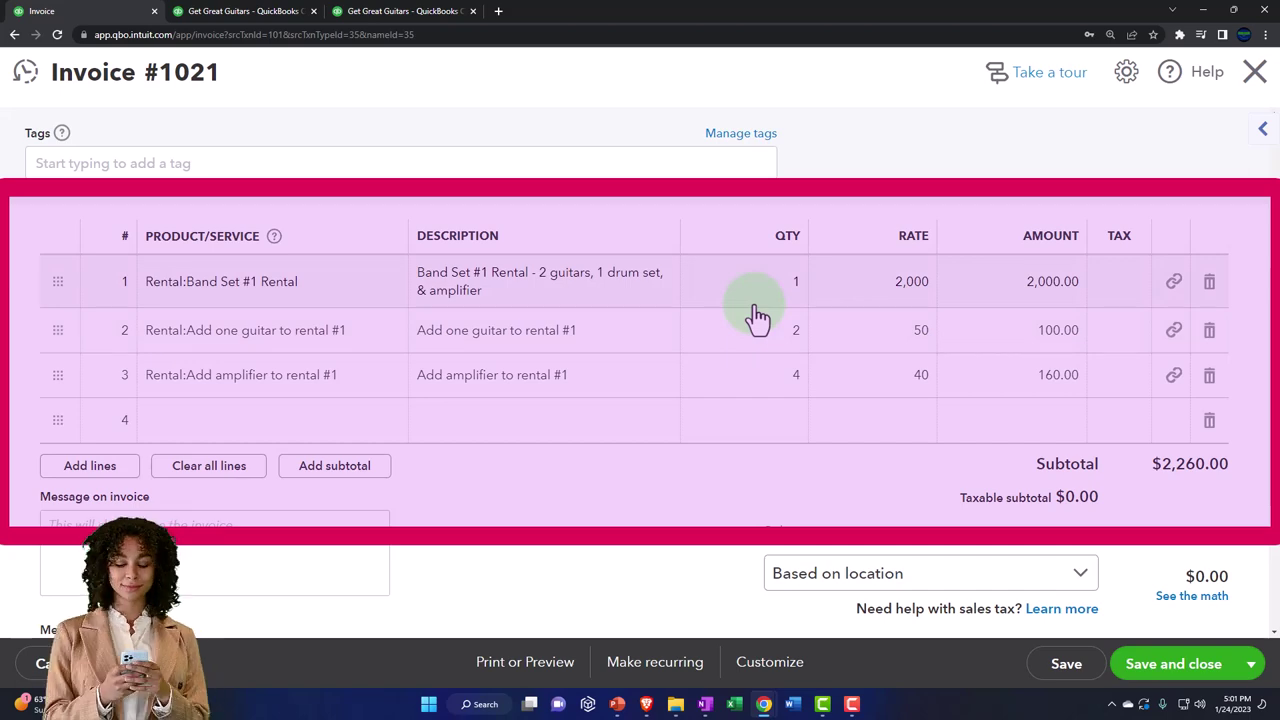
{"action": "scroll", "coordinate": [758, 340], "scroll_direction": "down", "scroll_amount": 2}
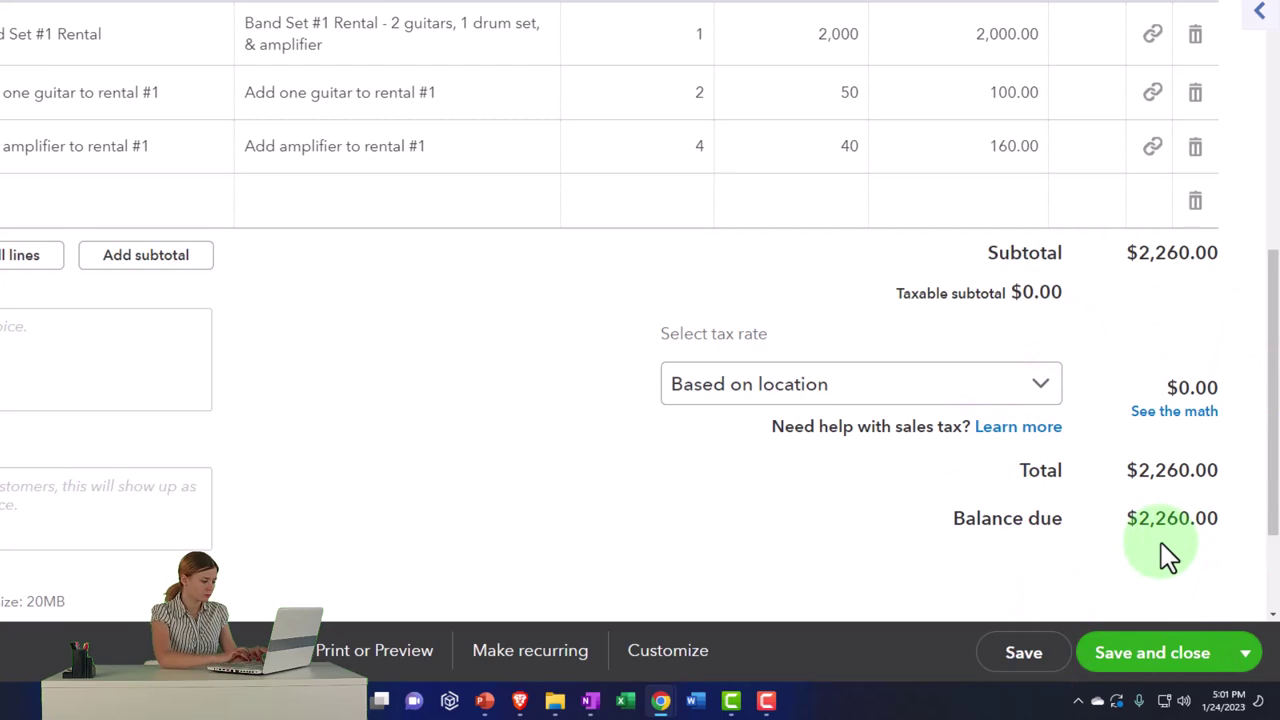
{"action": "scroll", "coordinate": [1161, 542], "scroll_direction": "down", "scroll_amount": 1}
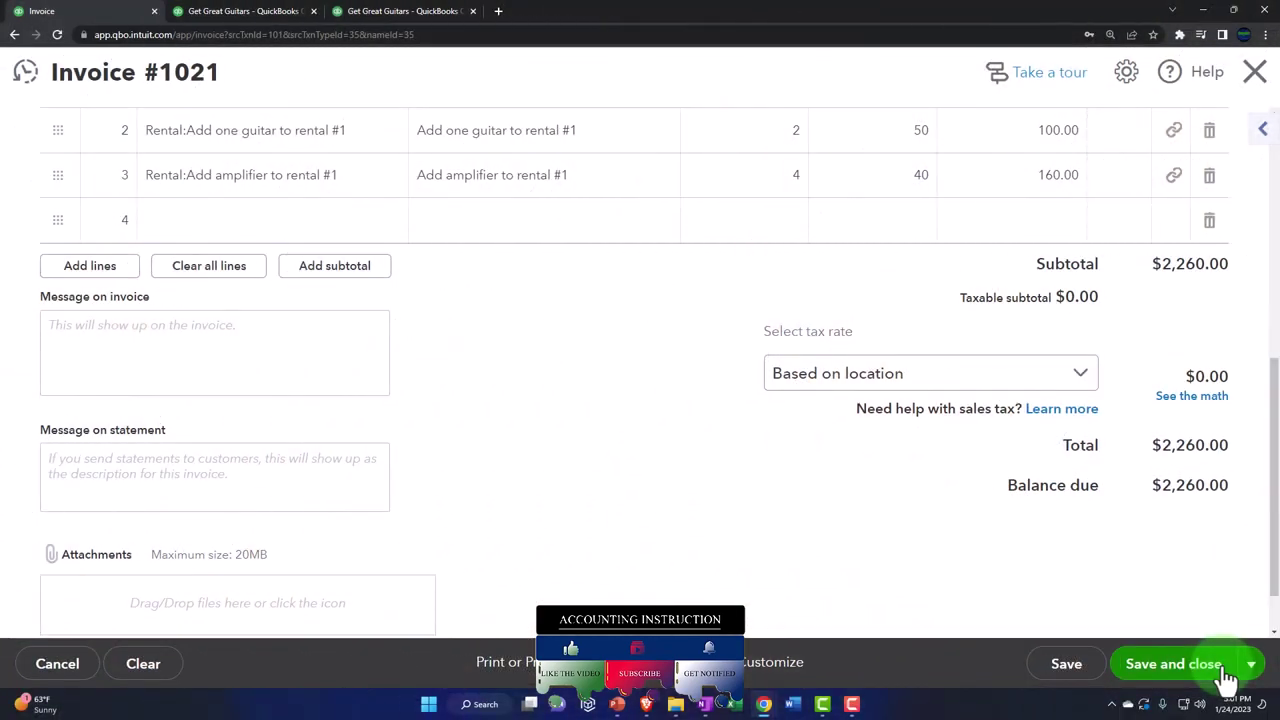
{"action": "left_click", "coordinate": [1172, 664]}
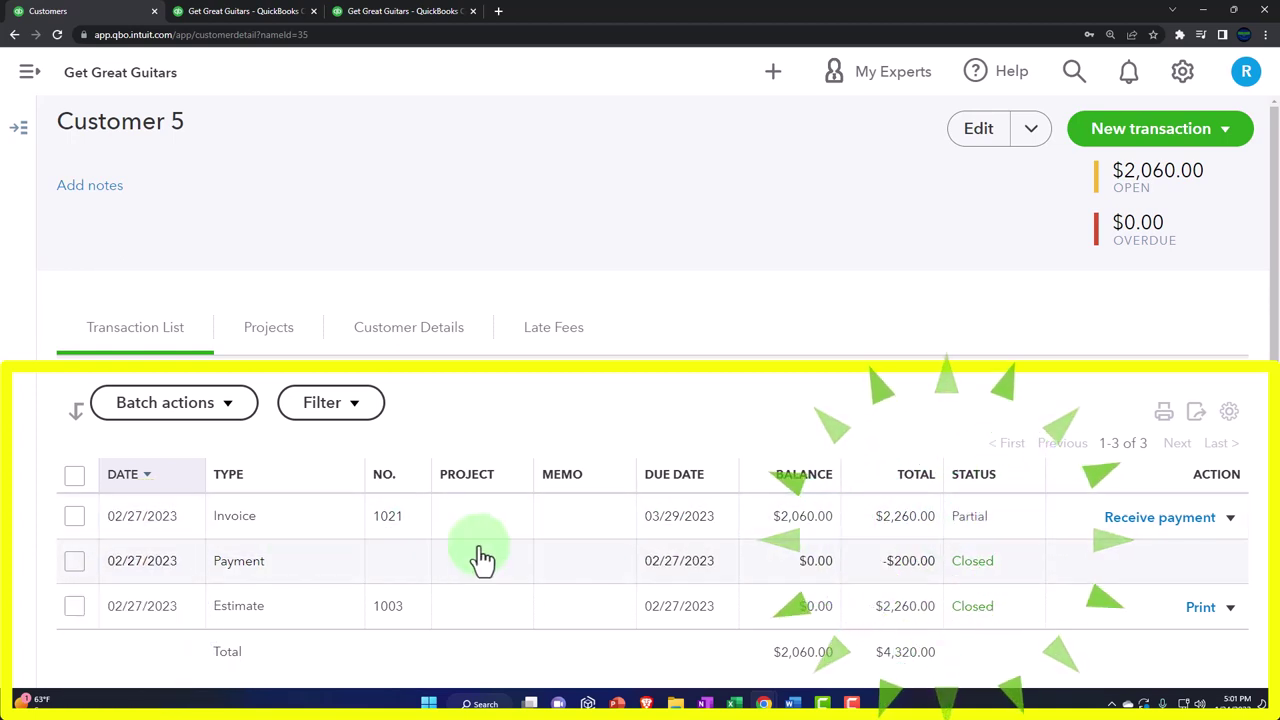
Step: Open Customer 5's payment and examine how it is applied to the outstanding invoice
{"action": "left_click", "coordinate": [979, 570]}
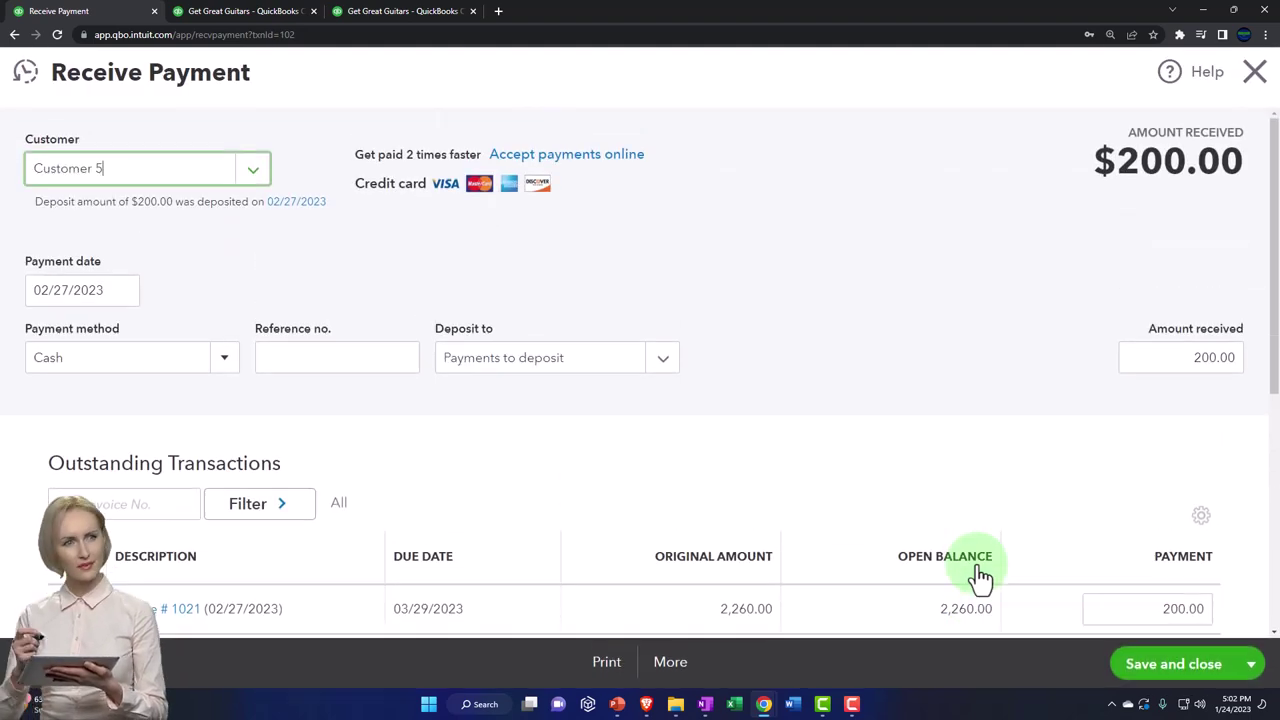
{"action": "scroll", "coordinate": [600, 490], "scroll_direction": "down", "scroll_amount": 2}
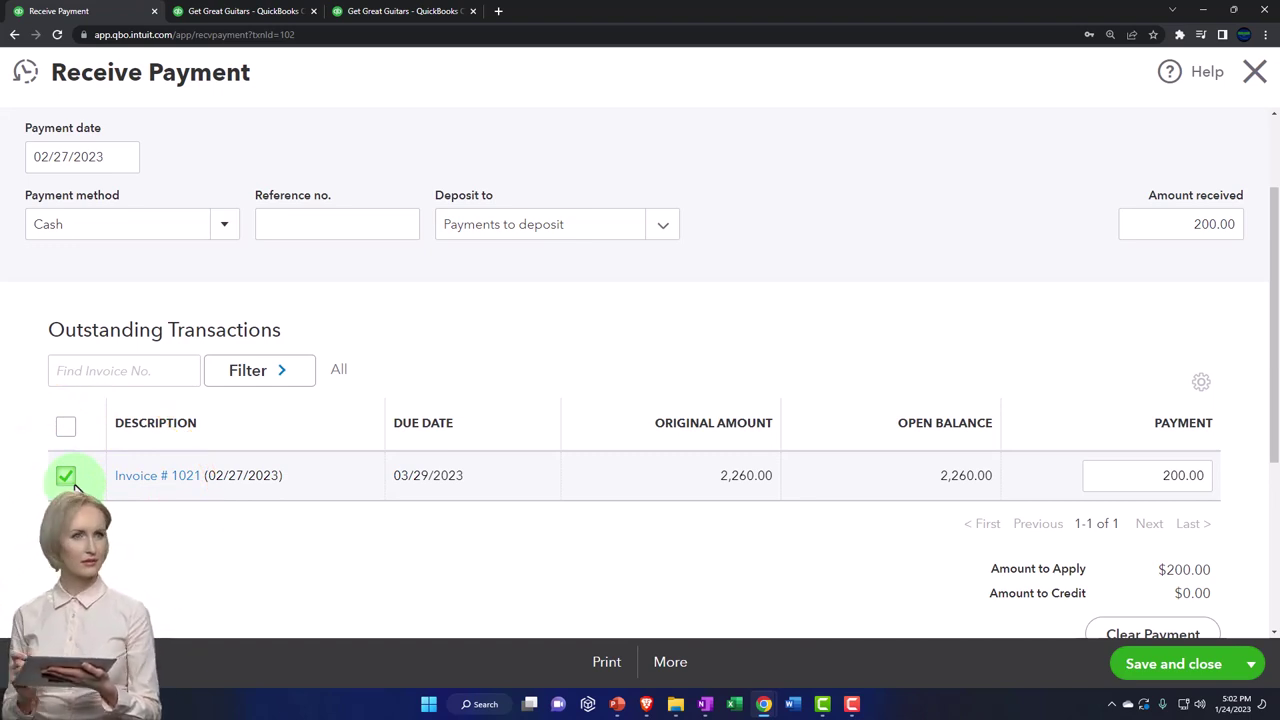
{"action": "scroll", "coordinate": [80, 490], "scroll_direction": "up", "scroll_amount": 2}
{"action": "scroll", "coordinate": [80, 490], "scroll_direction": "down", "scroll_amount": 2}
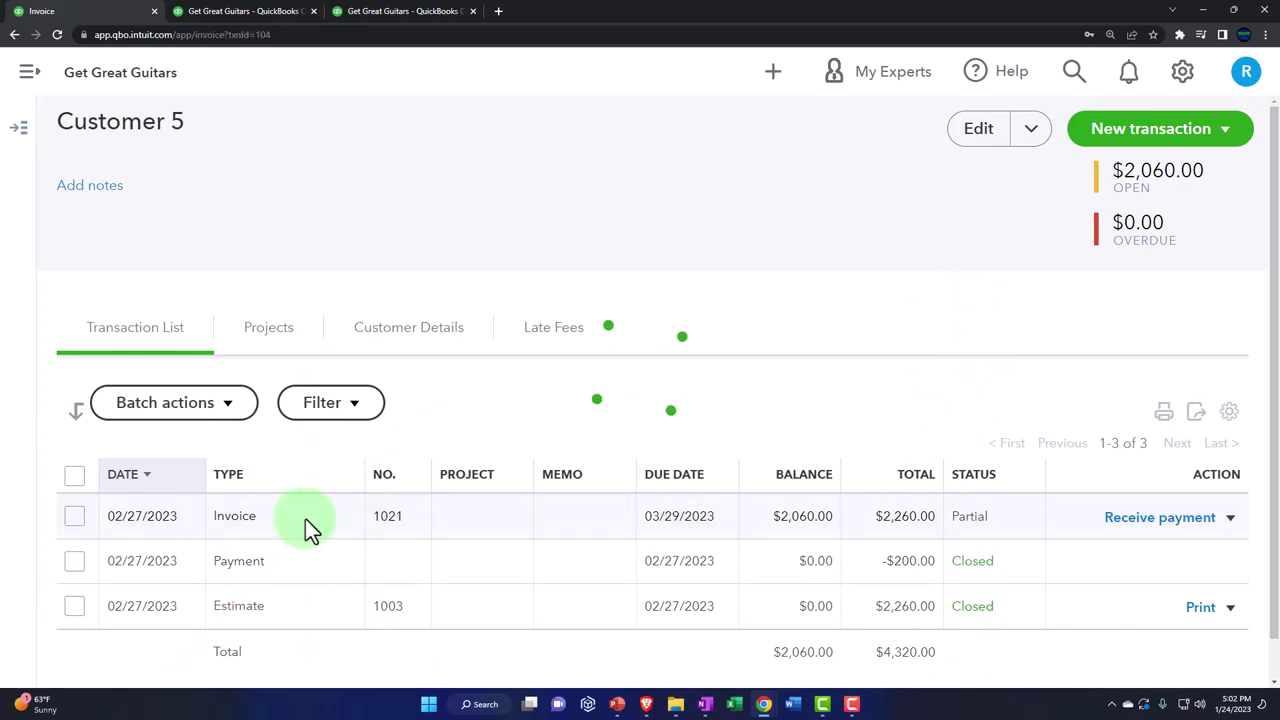
Step: Open invoice 1021 of Customer 5, review its line items, amount received and balance due, and close it
{"action": "left_click", "coordinate": [940, 490]}
{"action": "scroll", "coordinate": [930, 490], "scroll_direction": "down", "scroll_amount": 4}
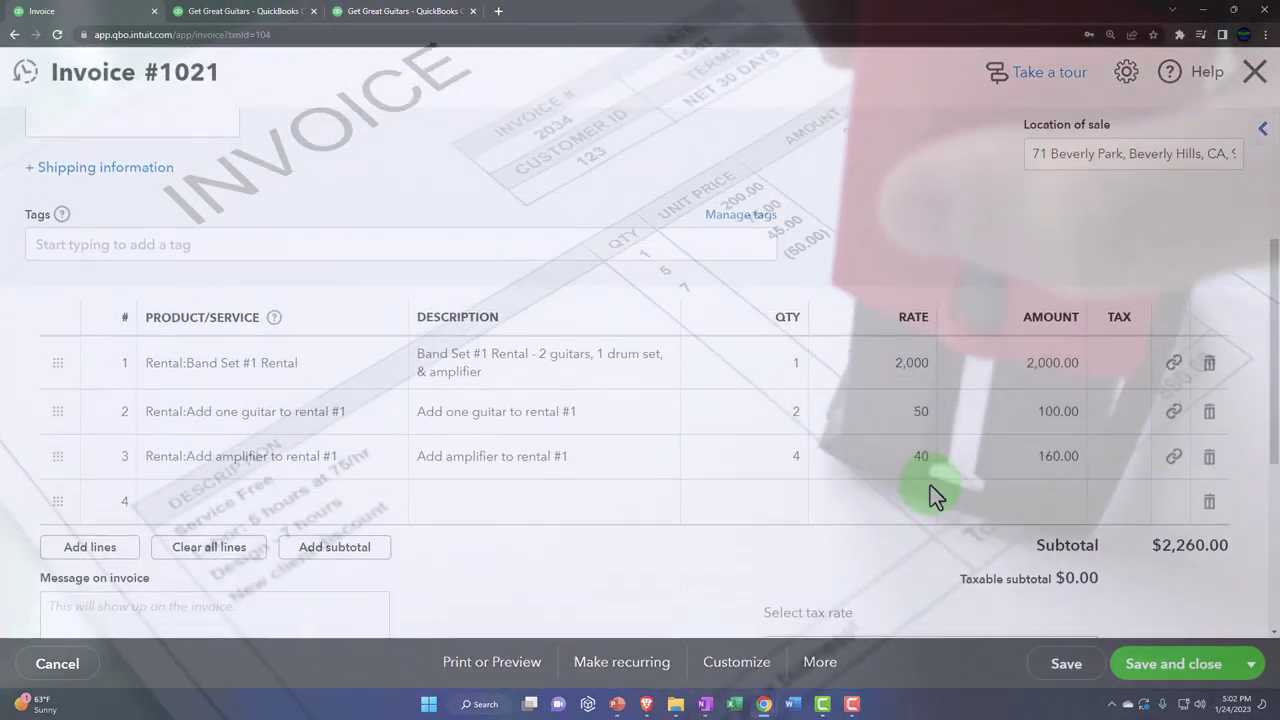
{"action": "scroll", "coordinate": [930, 485], "scroll_direction": "down", "scroll_amount": 2}
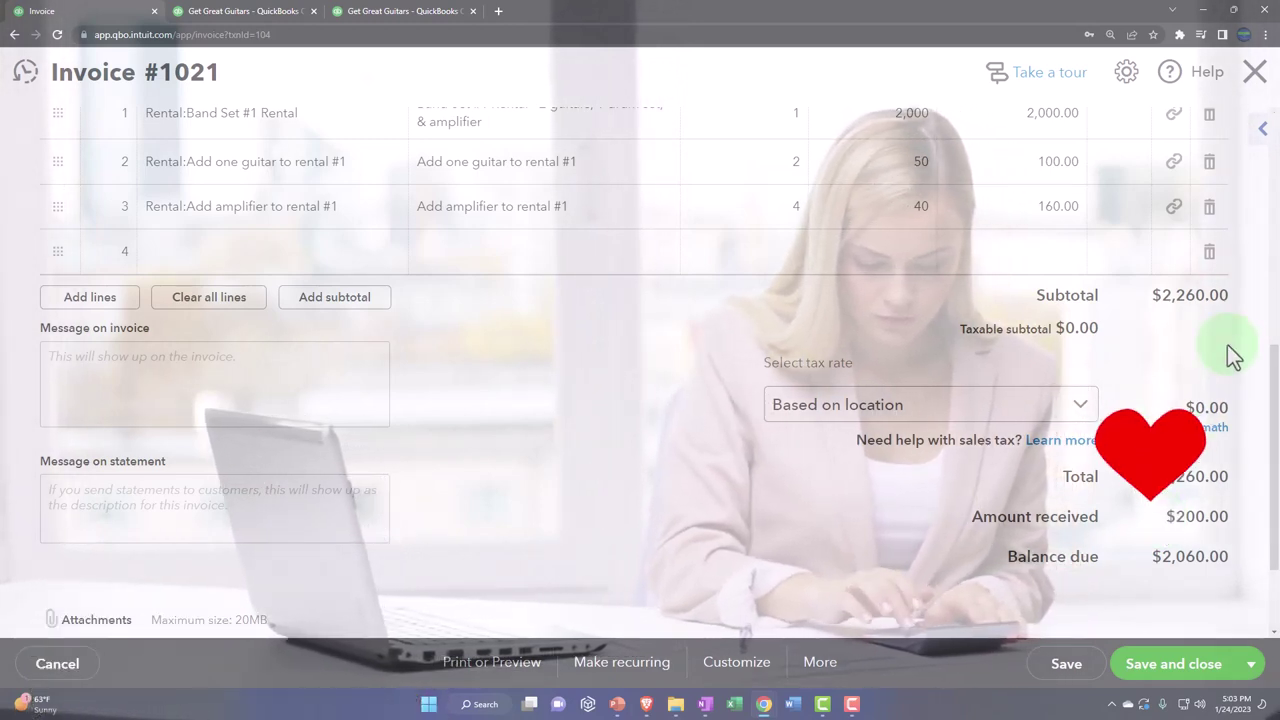
{"action": "left_click", "coordinate": [1256, 84]}
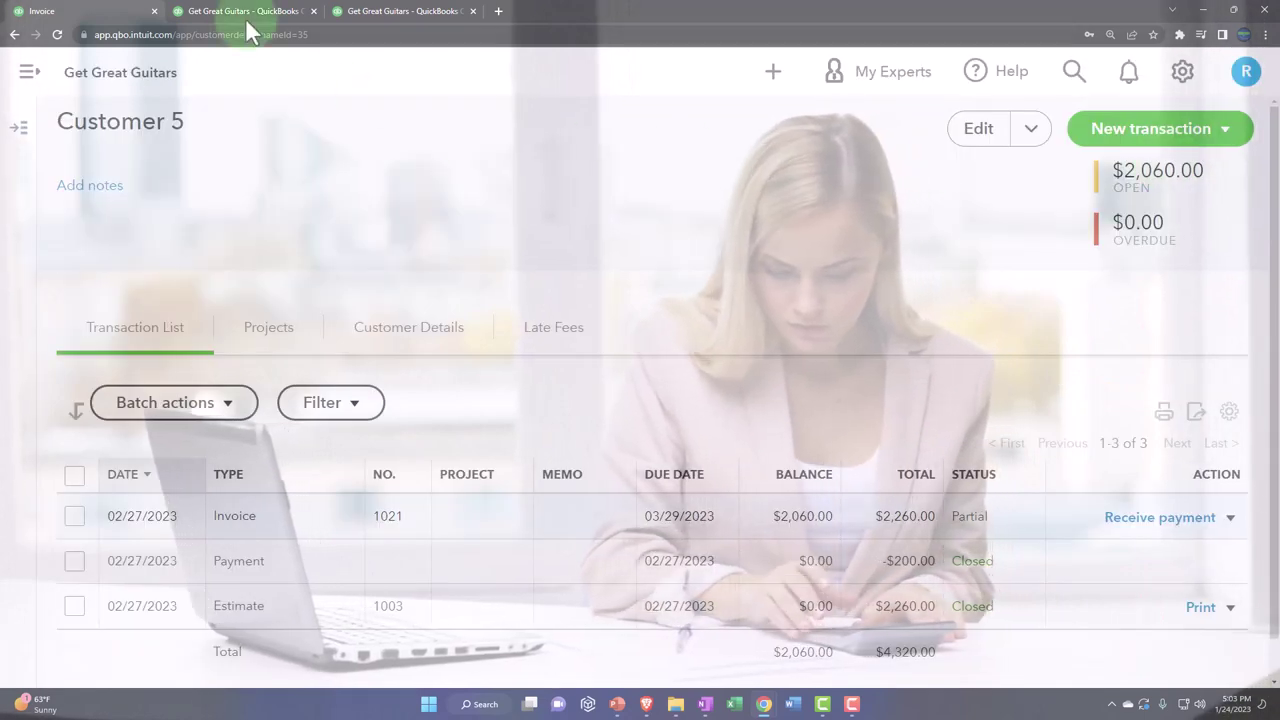
Step: Rerun the balance sheet as of February 28, 2023 and open the transaction detail behind Accounts Receivable
{"action": "left_click", "coordinate": [240, 14]}
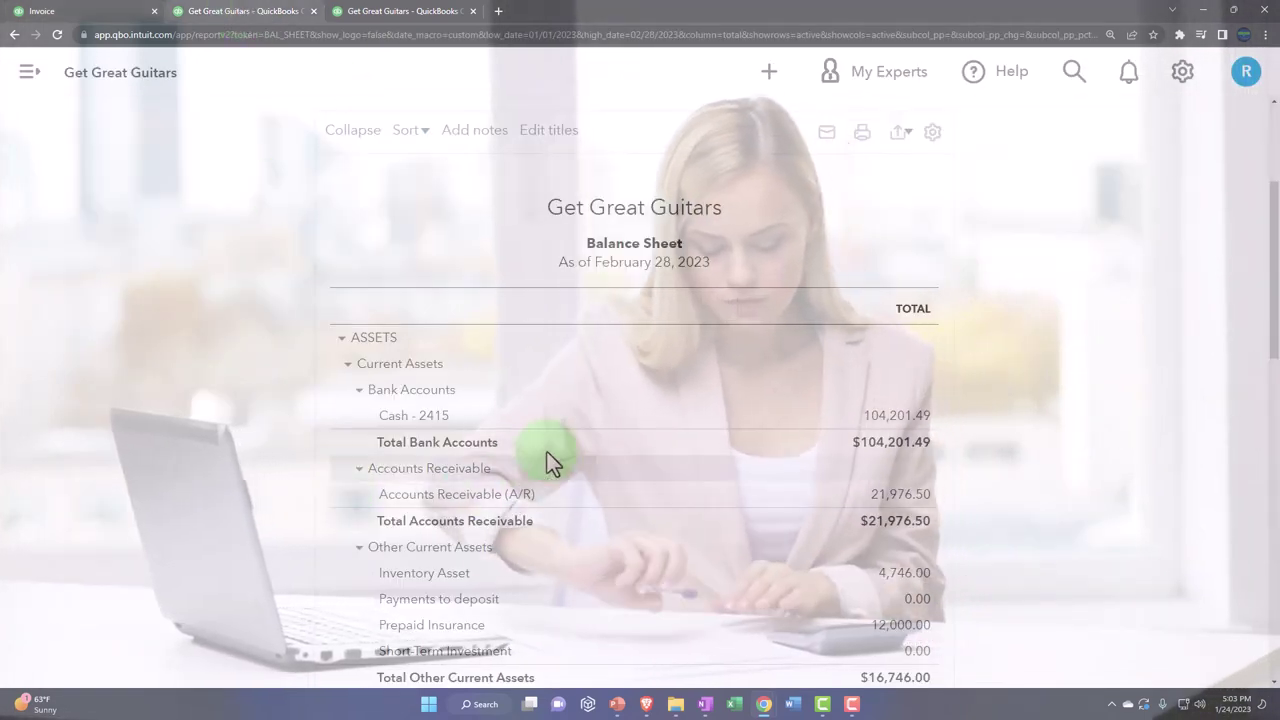
{"action": "scroll", "coordinate": [548, 452], "scroll_direction": "up", "scroll_amount": 3}
{"action": "scroll", "coordinate": [682, 418], "scroll_direction": "down", "scroll_amount": 3}
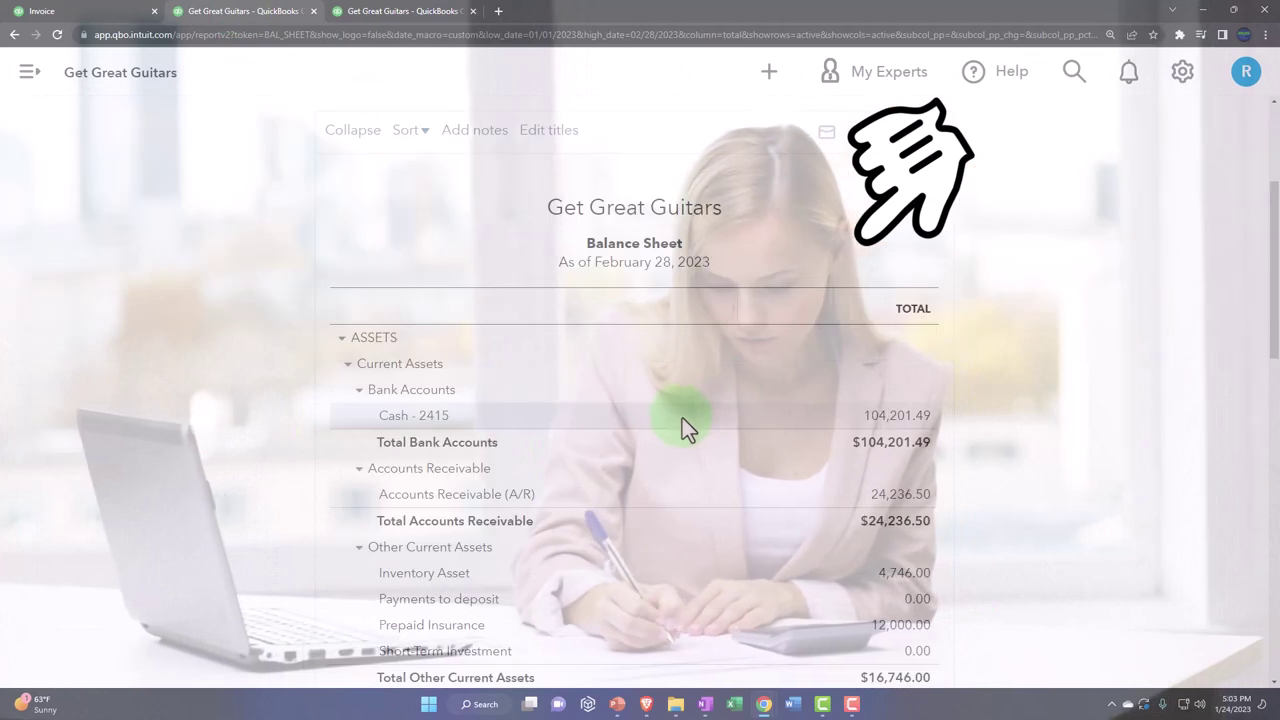
{"action": "key", "text": "ctrl+plus"}
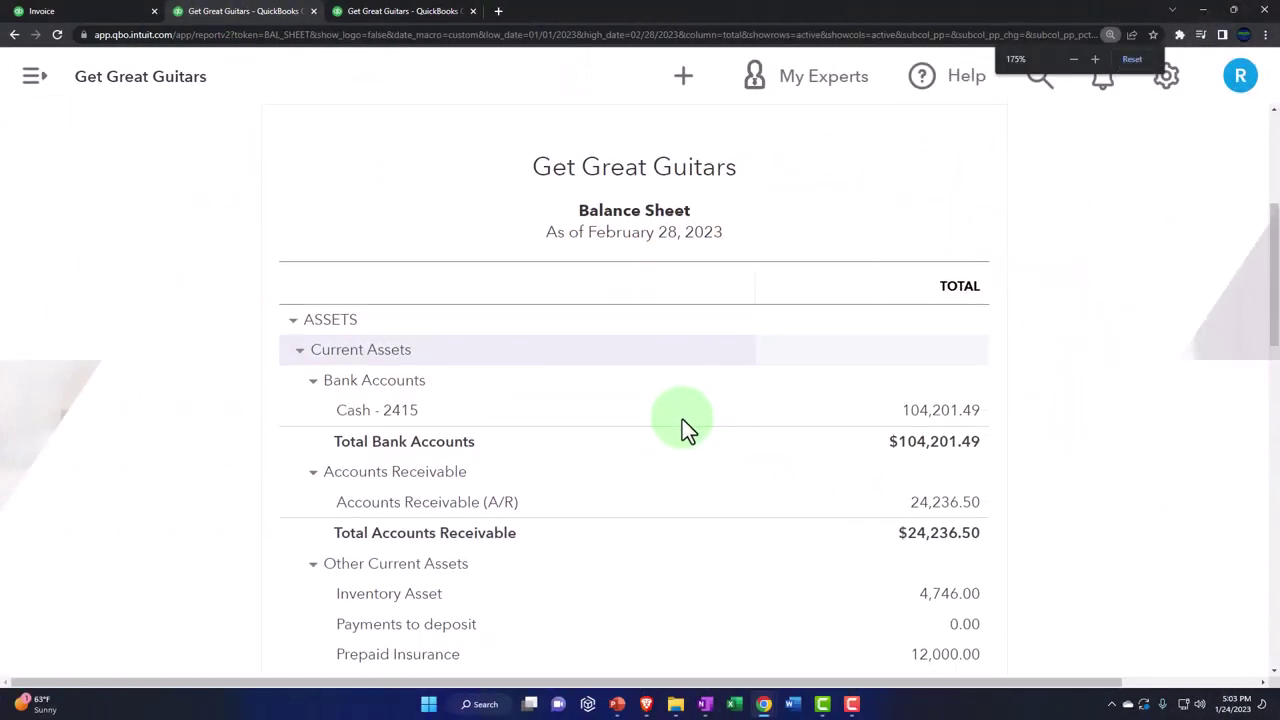
{"action": "left_click", "coordinate": [945, 503]}
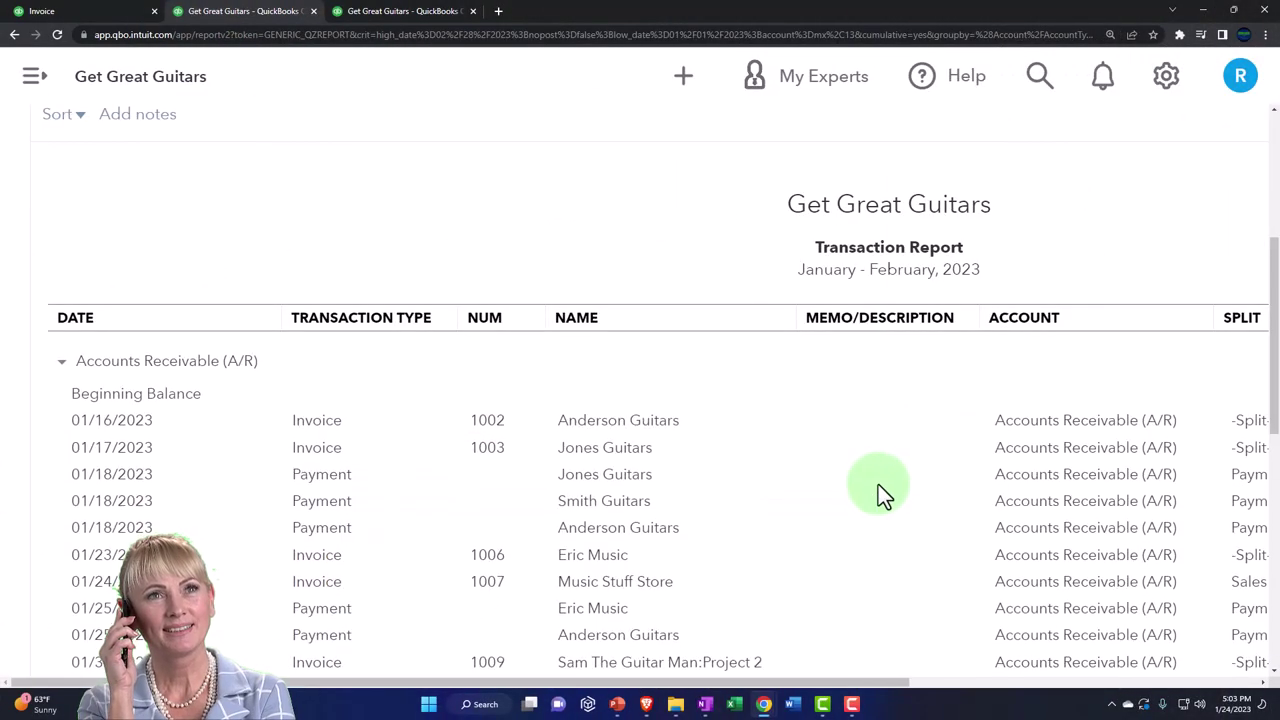
Step: Examine Customer 5's invoice and payment entries in the Accounts Receivable transaction report
{"action": "scroll", "coordinate": [726, 505], "scroll_direction": "down", "scroll_amount": 4}
{"action": "scroll", "coordinate": [704, 497], "scroll_direction": "down", "scroll_amount": 2}
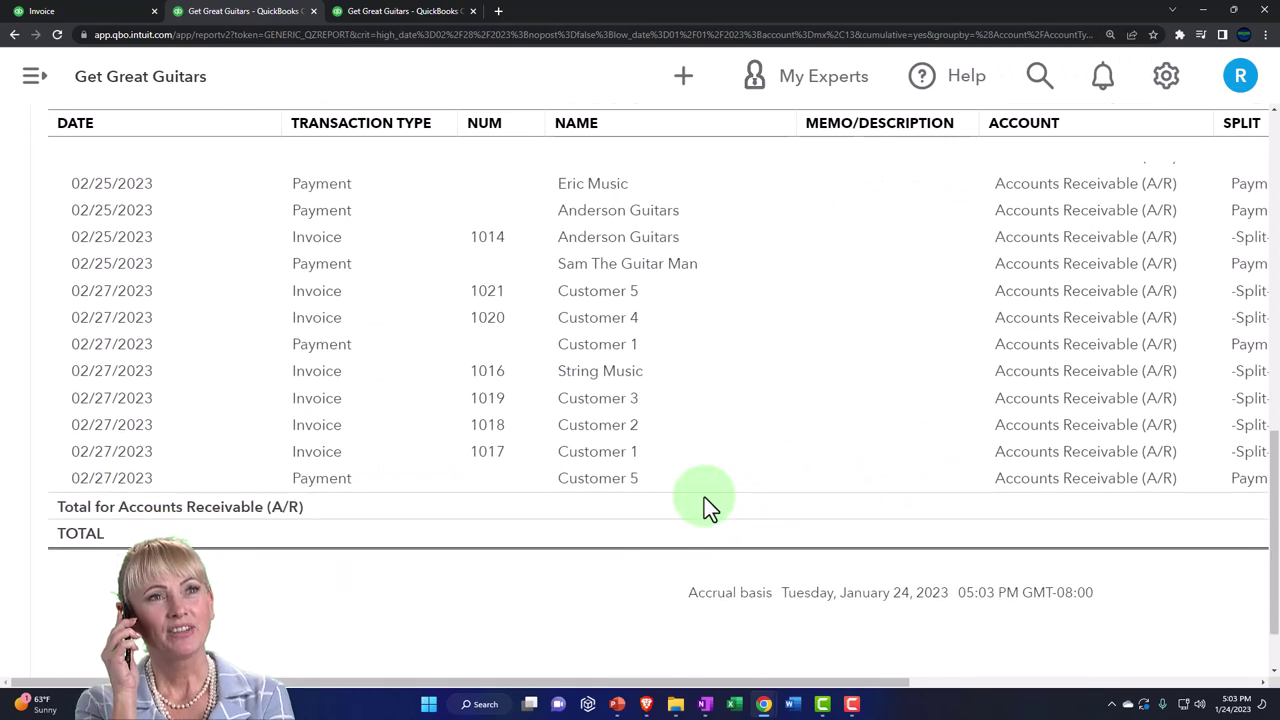
{"action": "key", "text": "ctrl+minus"}
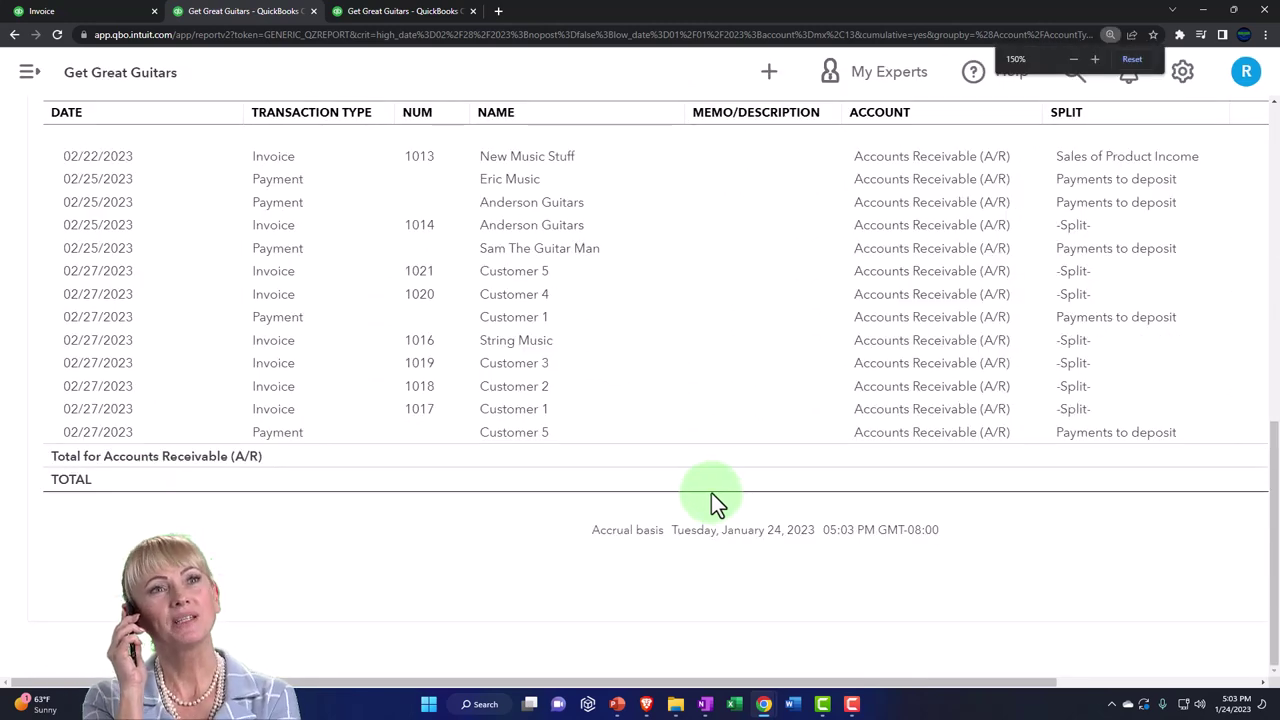
{"action": "key", "text": "ctrl+minus"}
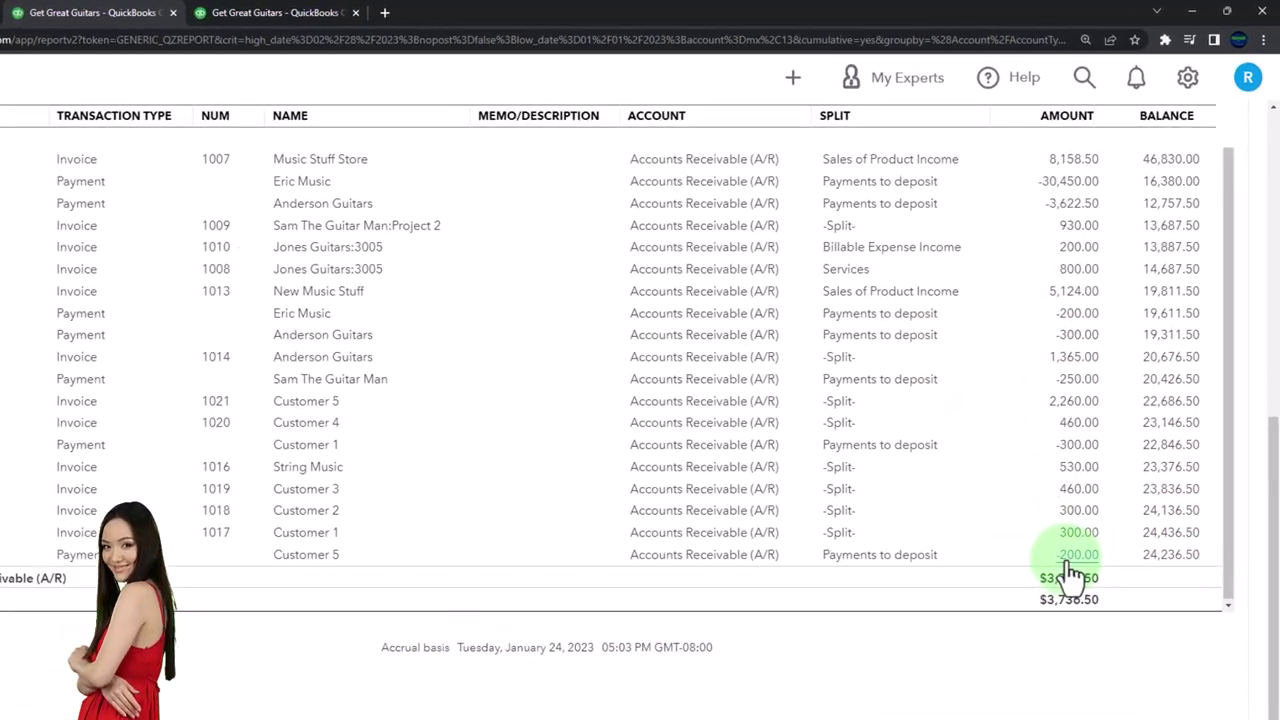
{"action": "left_click", "coordinate": [1058, 596]}
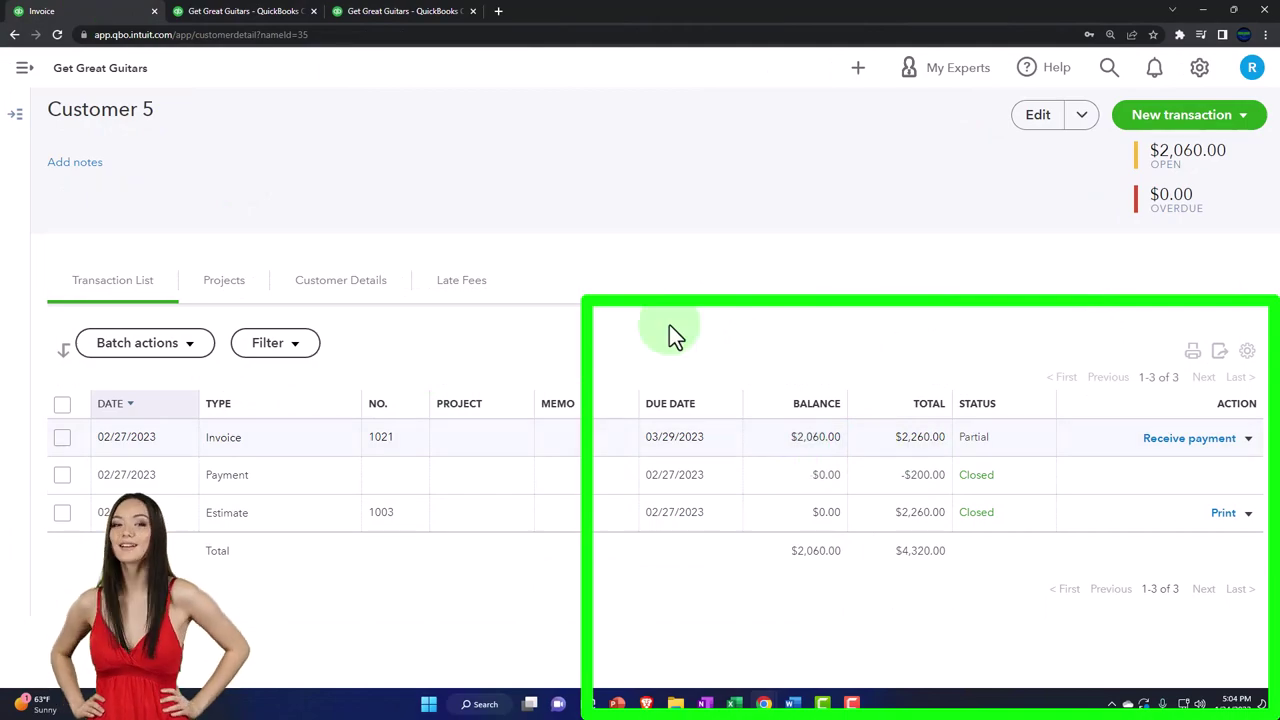
Step: Return from the Accounts Receivable transaction report to the balance sheet summary
{"action": "left_click", "coordinate": [265, 11]}
{"action": "scroll", "coordinate": [43, 331], "scroll_direction": "up", "scroll_amount": 2}
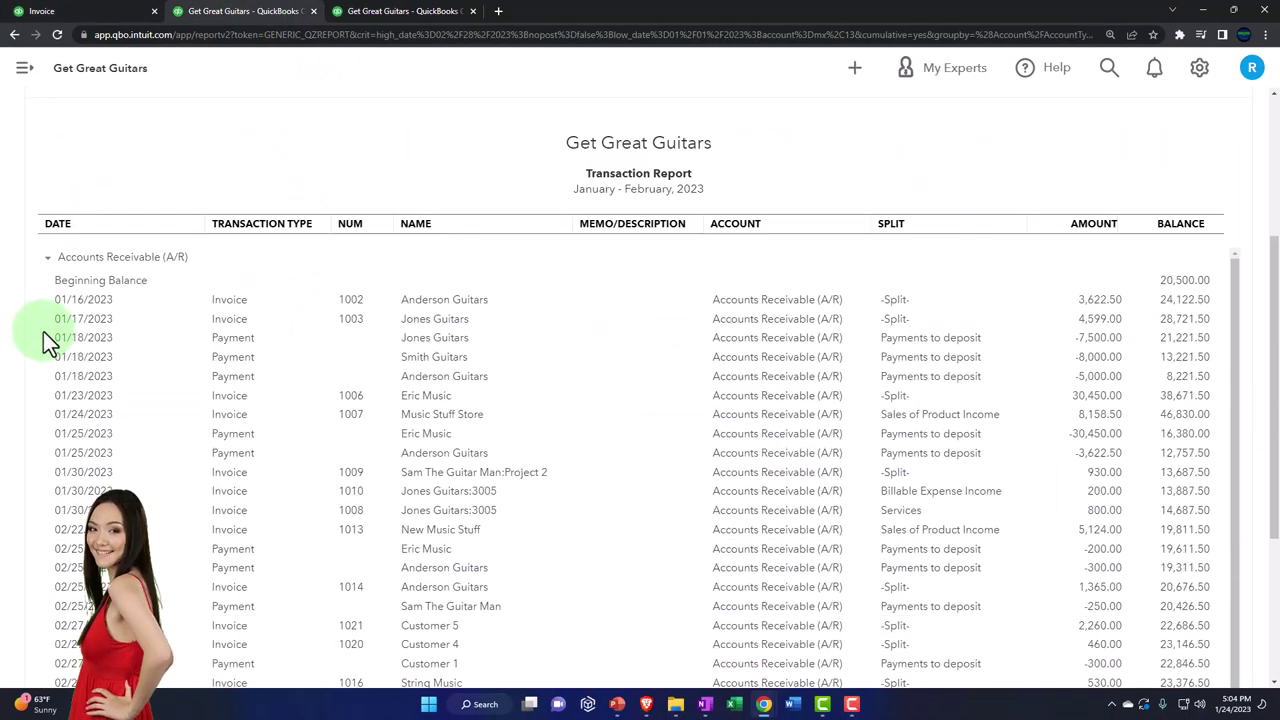
{"action": "scroll", "coordinate": [43, 331], "scroll_direction": "up", "scroll_amount": 3}
{"action": "left_click", "coordinate": [112, 165]}
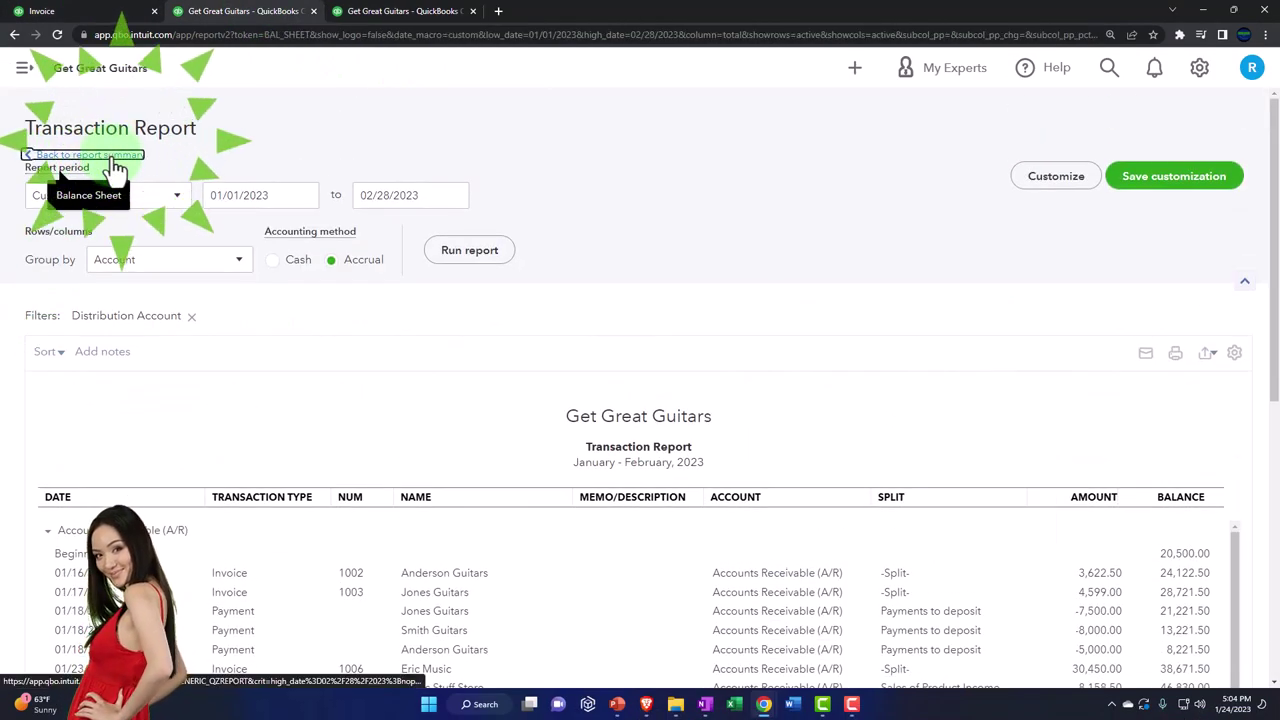
Step: Rerun the January - February 2023 Profit and Loss report and examine the Equipment Rental Income line
{"action": "left_click", "coordinate": [388, 14]}
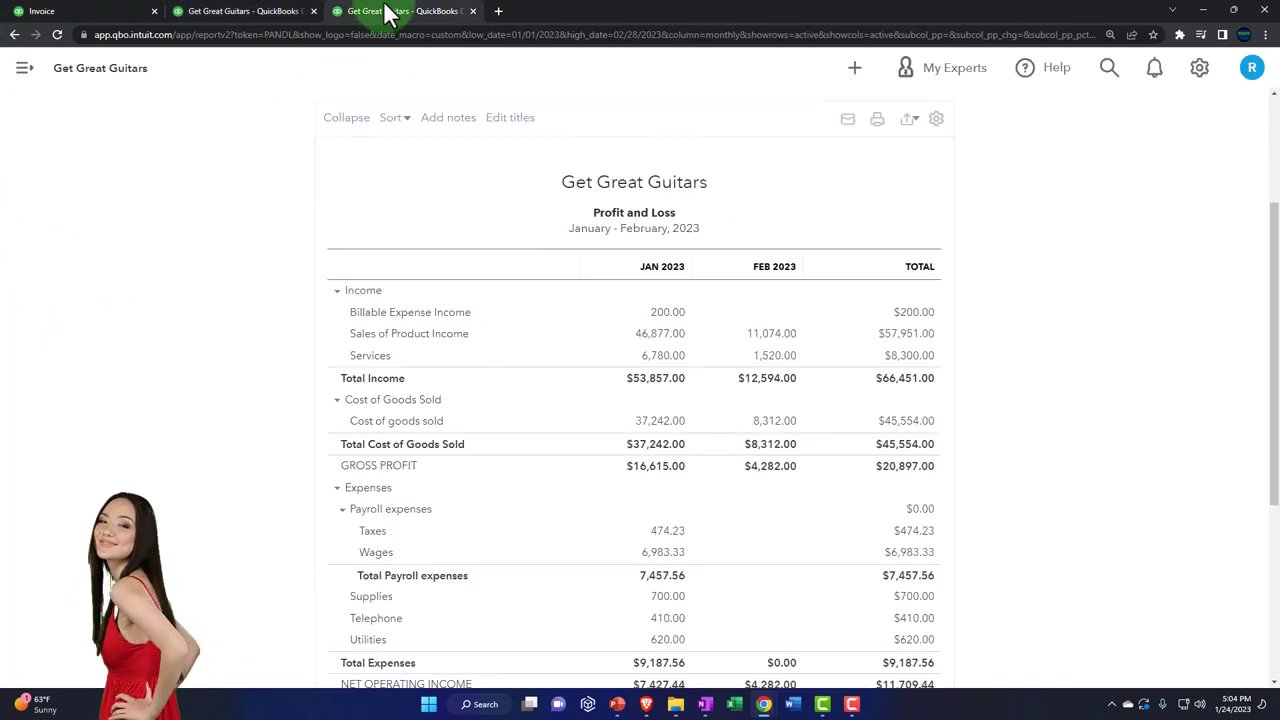
{"action": "scroll", "coordinate": [447, 276], "scroll_direction": "up", "scroll_amount": 3}
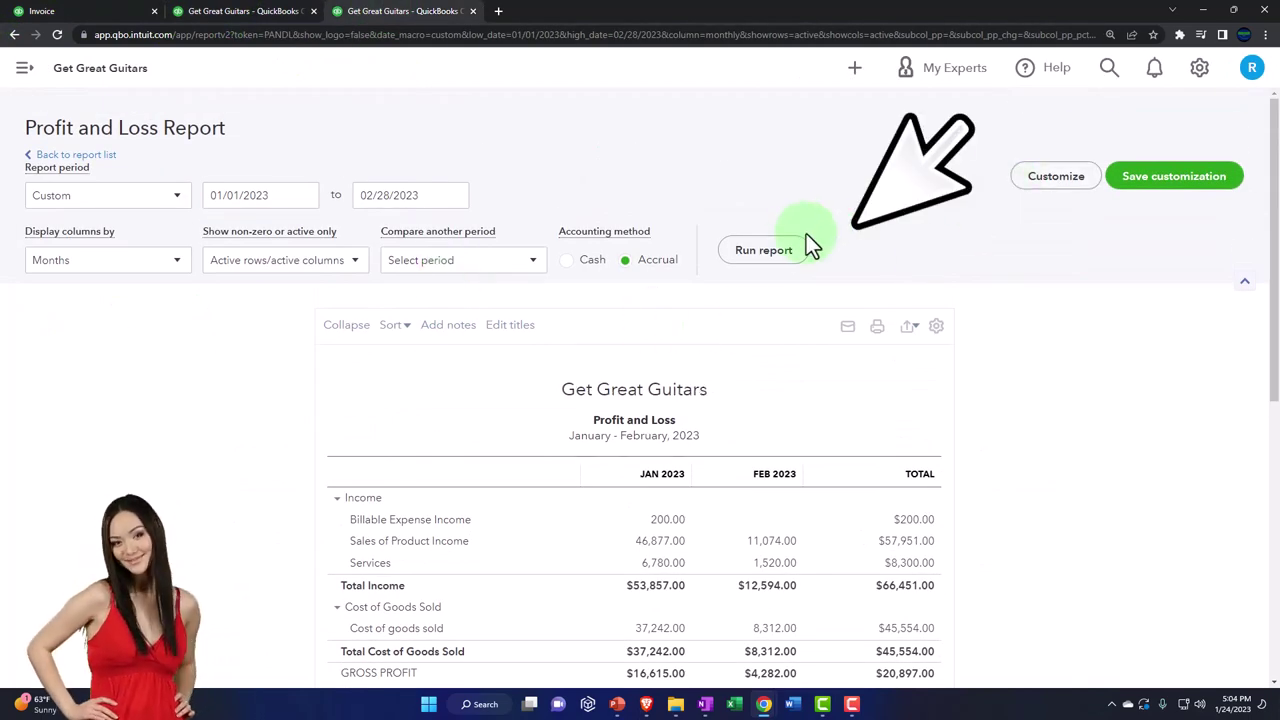
{"action": "scroll", "coordinate": [810, 300], "scroll_direction": "down", "scroll_amount": 2}
{"action": "key", "text": "ctrl+plus"}
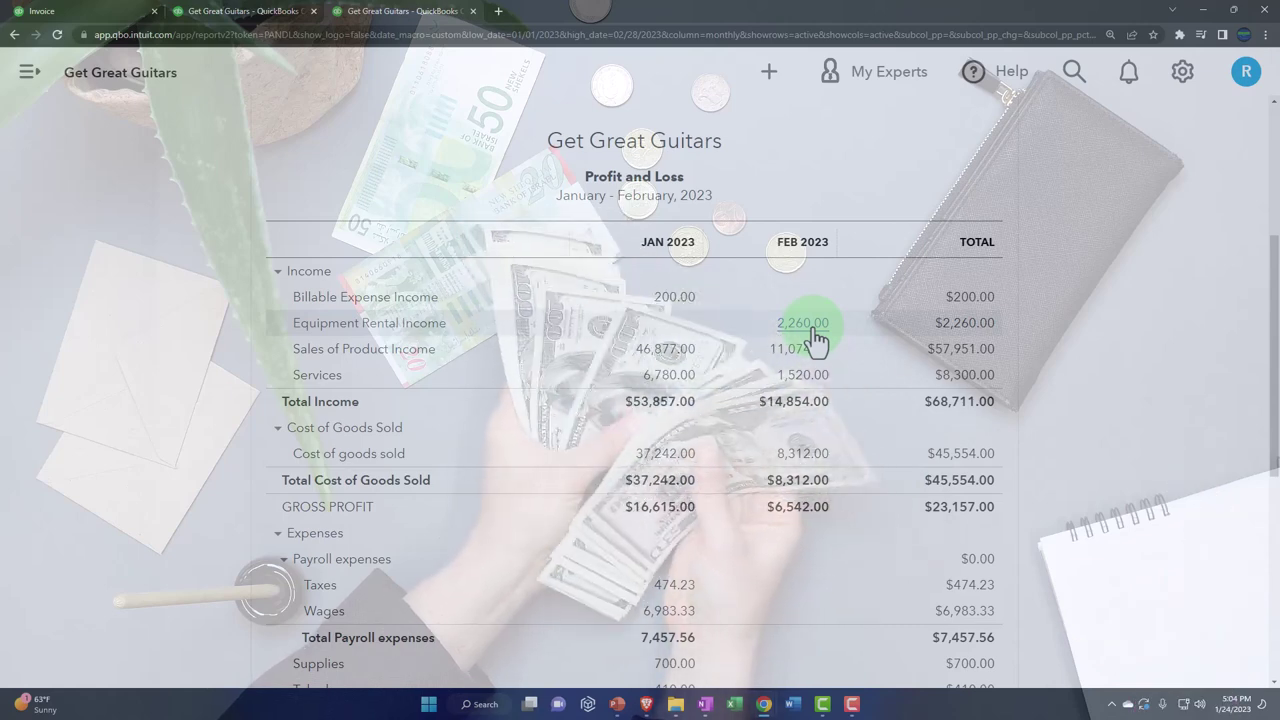
{"action": "left_click", "coordinate": [406, 346]}
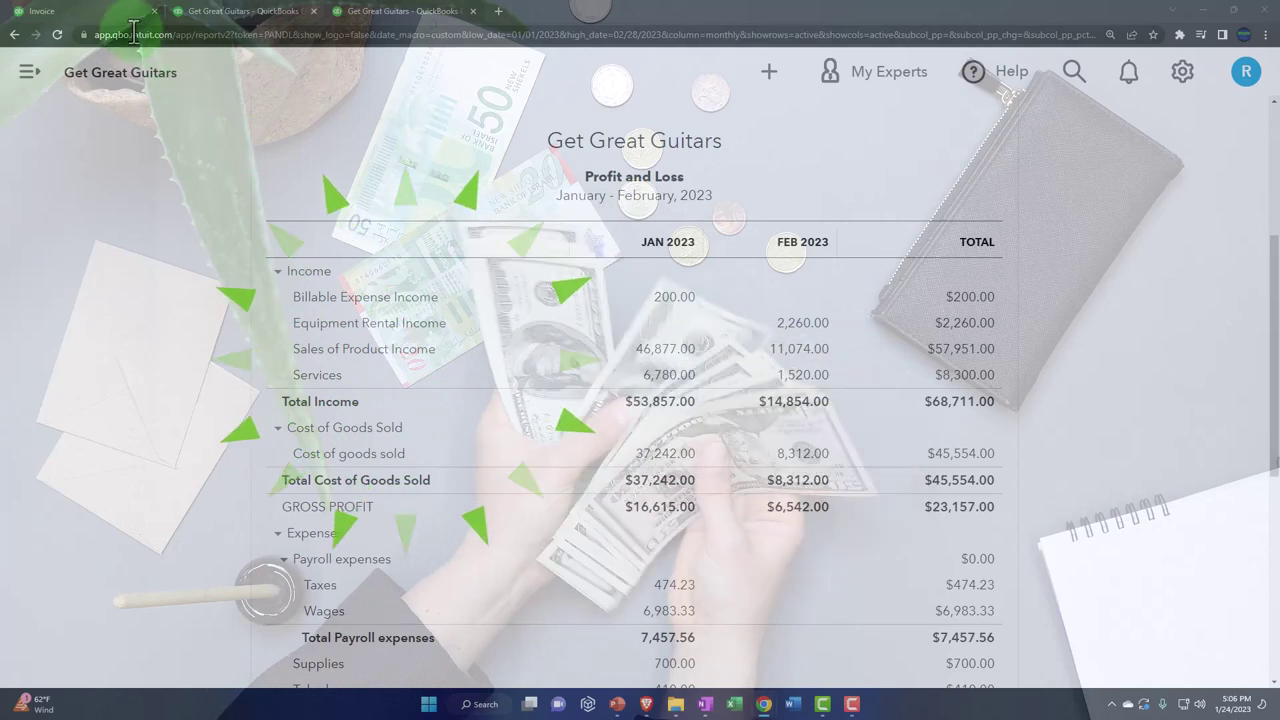
Step: Start receiving a payment for Customer 5's invoice 1021 and set the payment date to 02/28/2023
{"action": "left_click", "coordinate": [113, 22]}
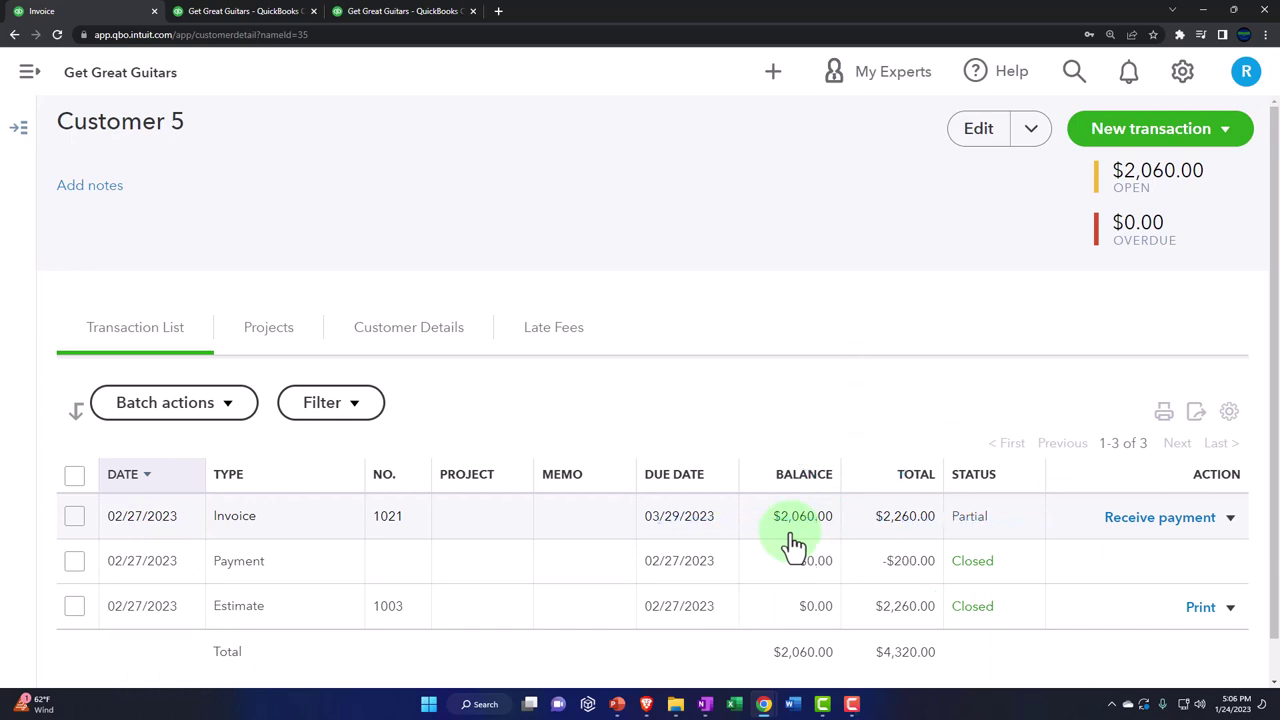
{"action": "left_click", "coordinate": [1145, 518]}
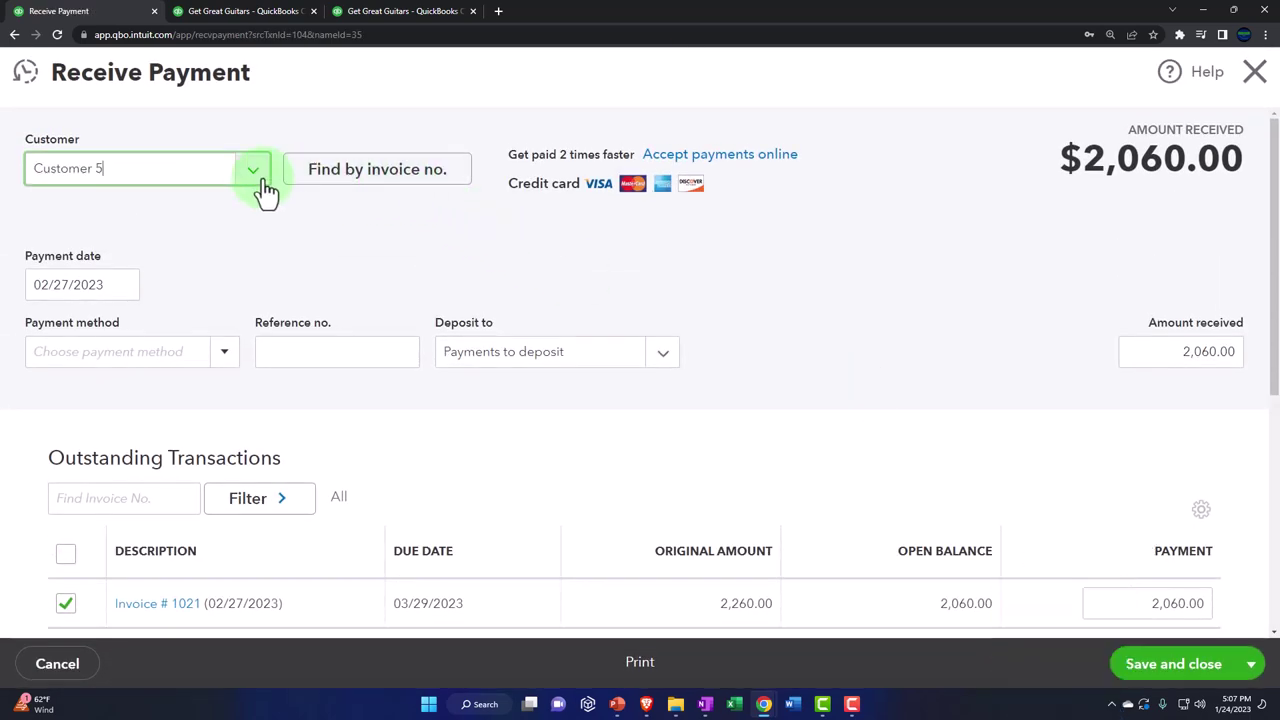
{"action": "key", "text": "Tab"}
{"action": "key", "text": "Tab"}
{"action": "type", "text": "+"}
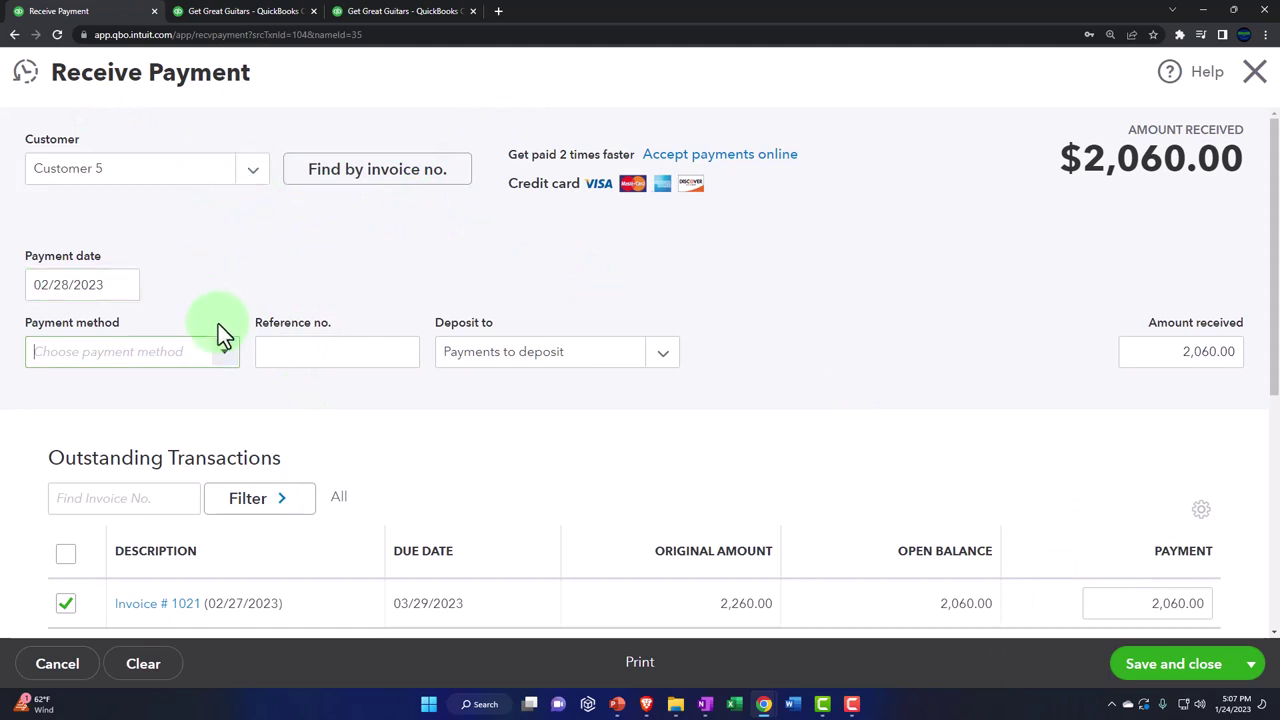
Step: Set the payment method to Cash and choose Payments to deposit as the deposit account
{"action": "left_click", "coordinate": [229, 362]}
{"action": "left_click", "coordinate": [128, 425]}
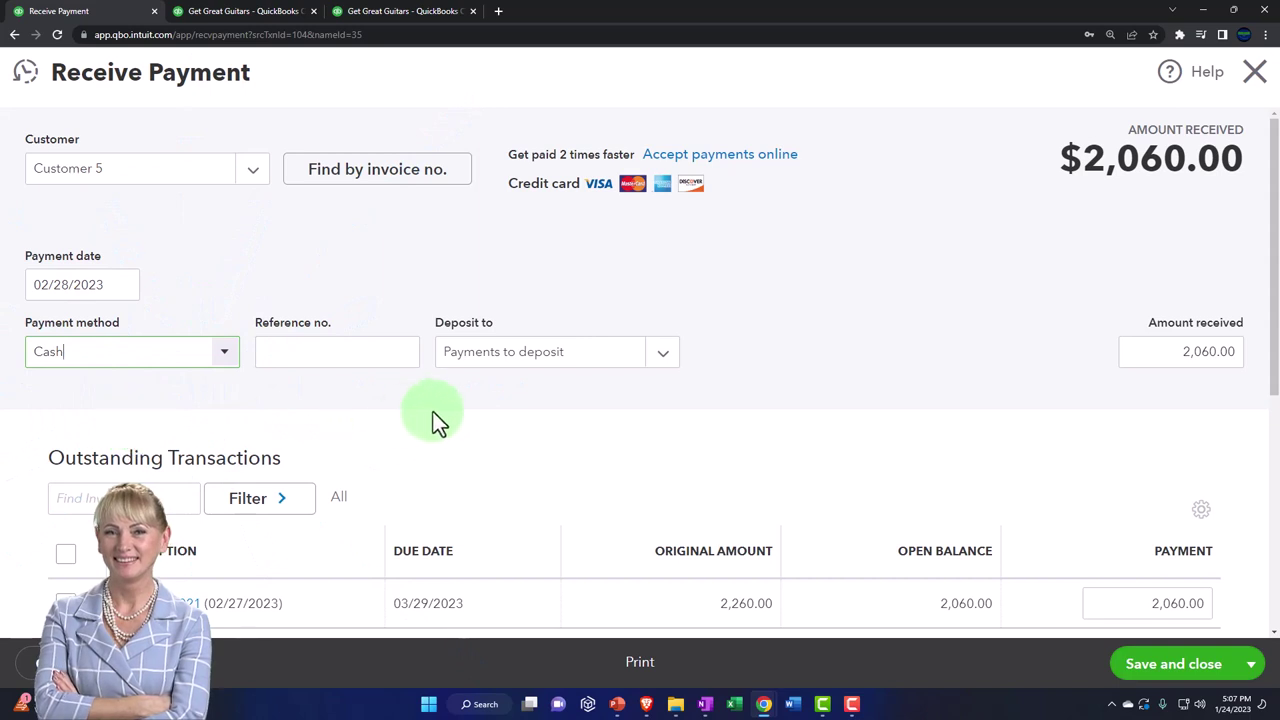
{"action": "left_click", "coordinate": [655, 362]}
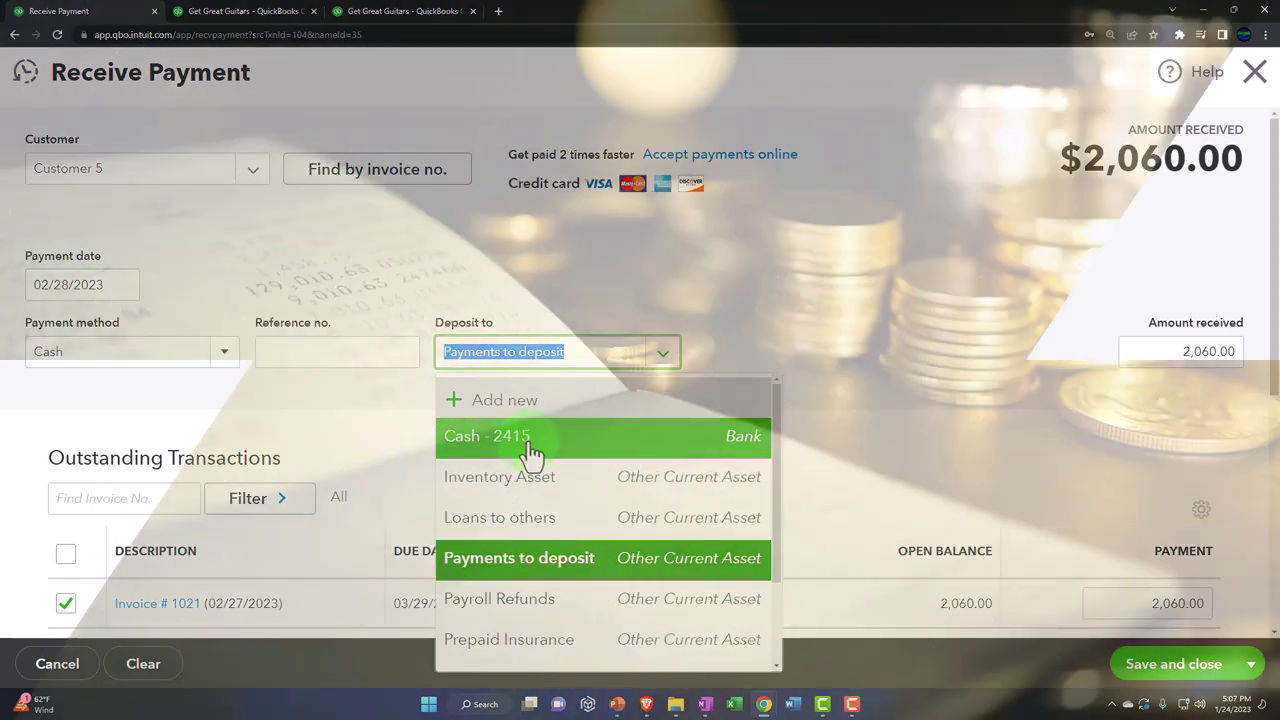
{"action": "left_click", "coordinate": [538, 566]}
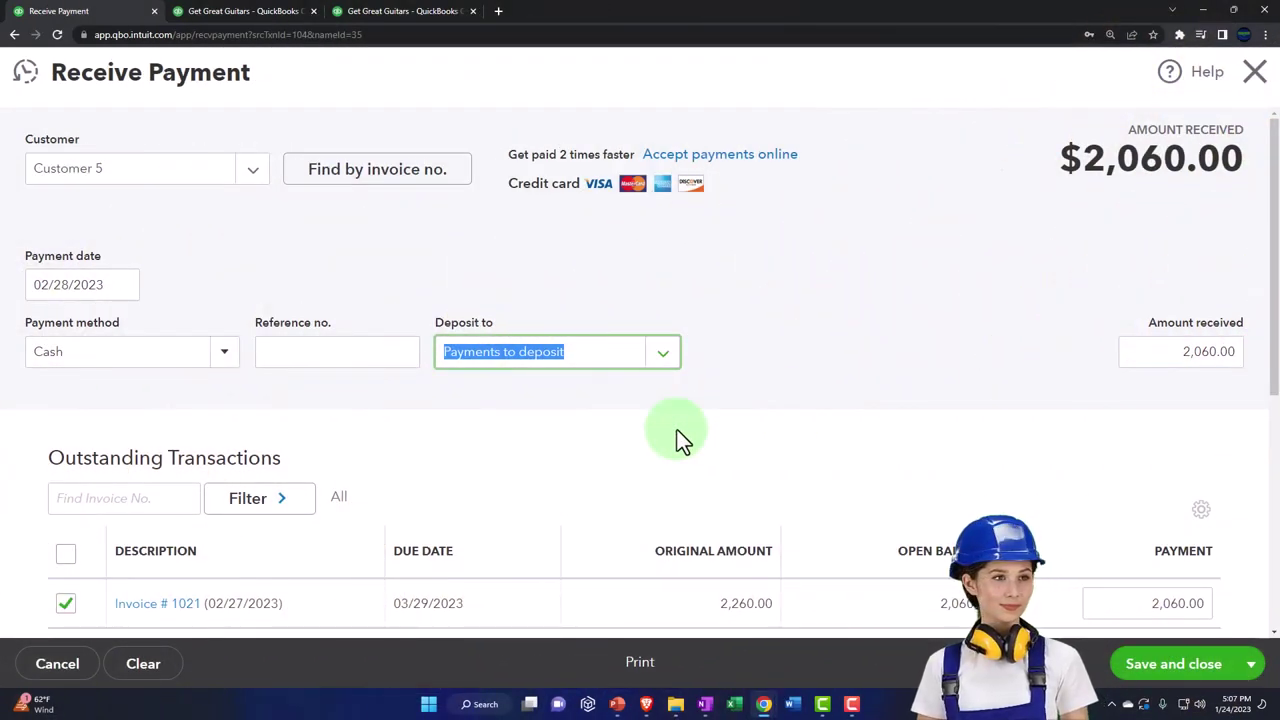
Step: Check the payment amount applied to invoice 1021, and save and close the received payment
{"action": "scroll", "coordinate": [677, 432], "scroll_direction": "down", "scroll_amount": 2}
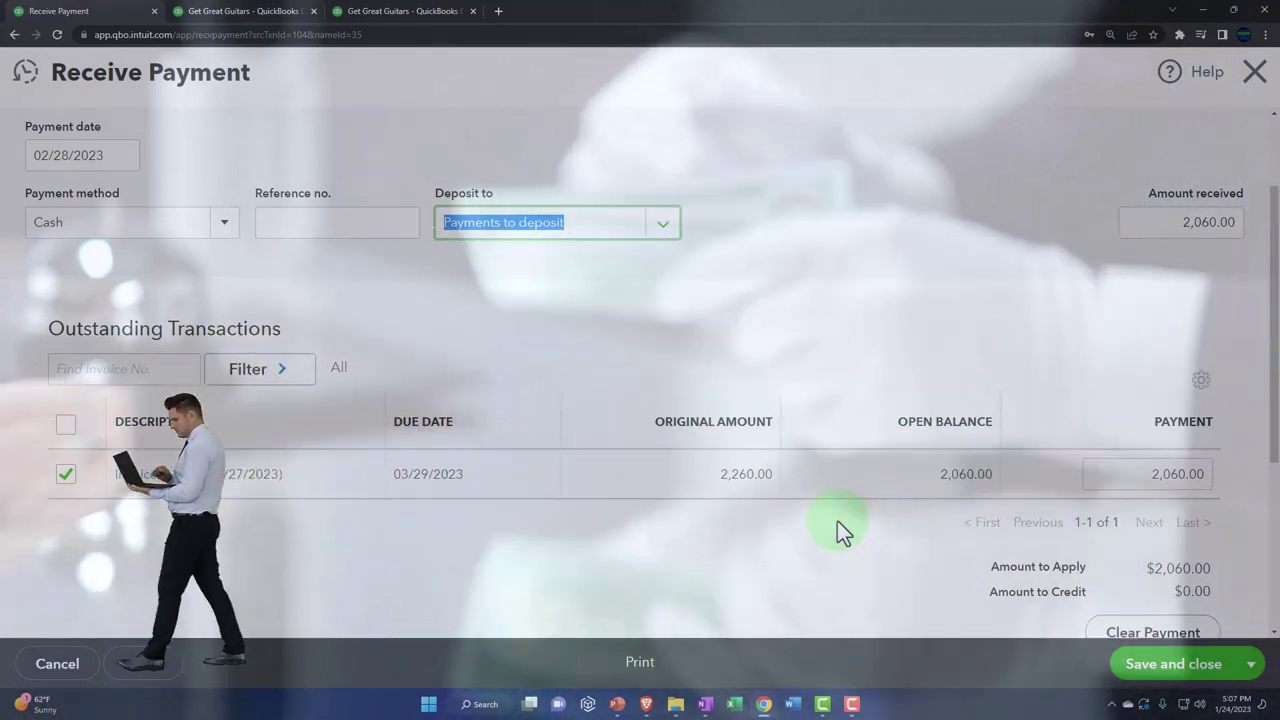
{"action": "scroll", "coordinate": [830, 518], "scroll_direction": "up", "scroll_amount": 2}
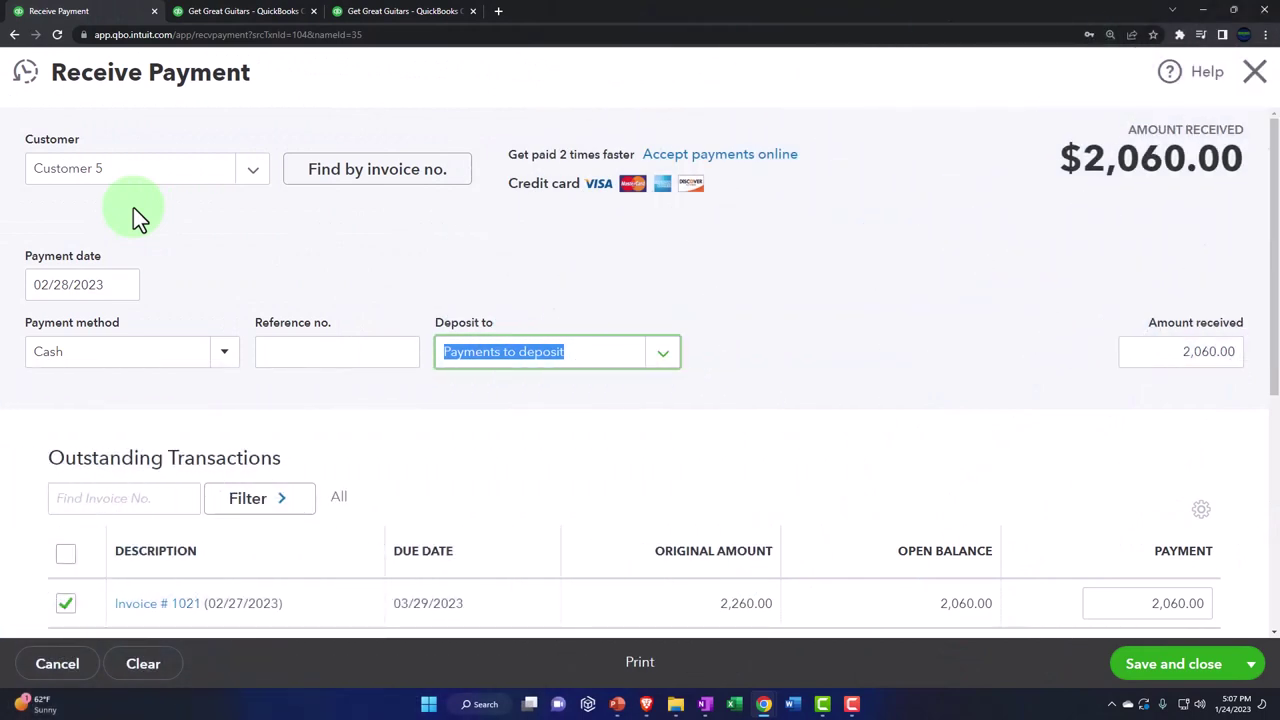
{"action": "scroll", "coordinate": [133, 207], "scroll_direction": "down", "scroll_amount": 2}
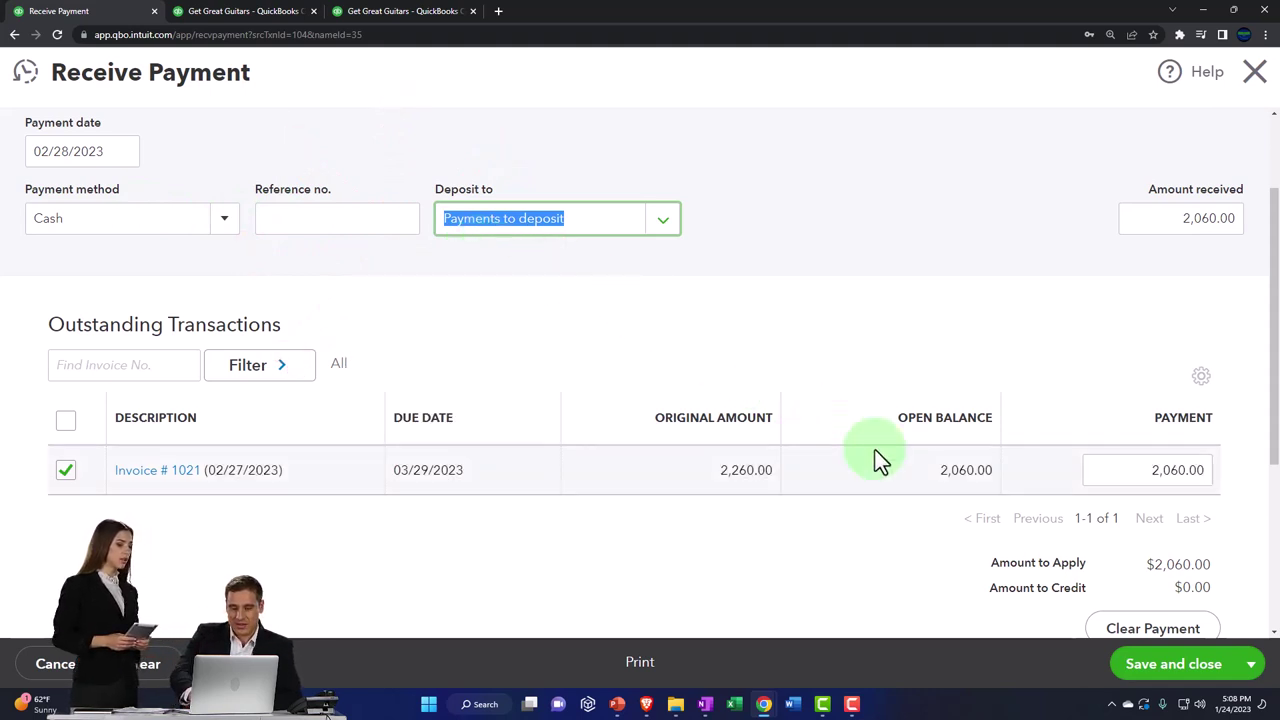
{"action": "scroll", "coordinate": [977, 525], "scroll_direction": "down", "scroll_amount": 2}
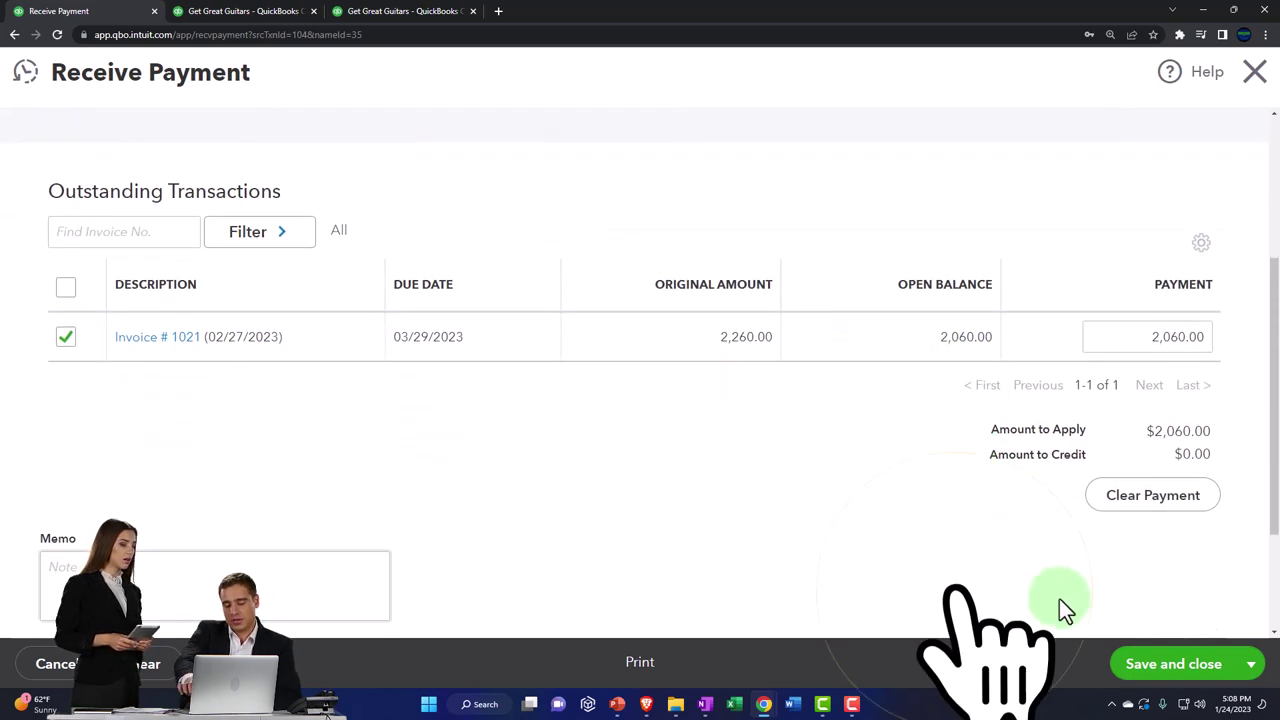
{"action": "left_click", "coordinate": [1160, 665]}
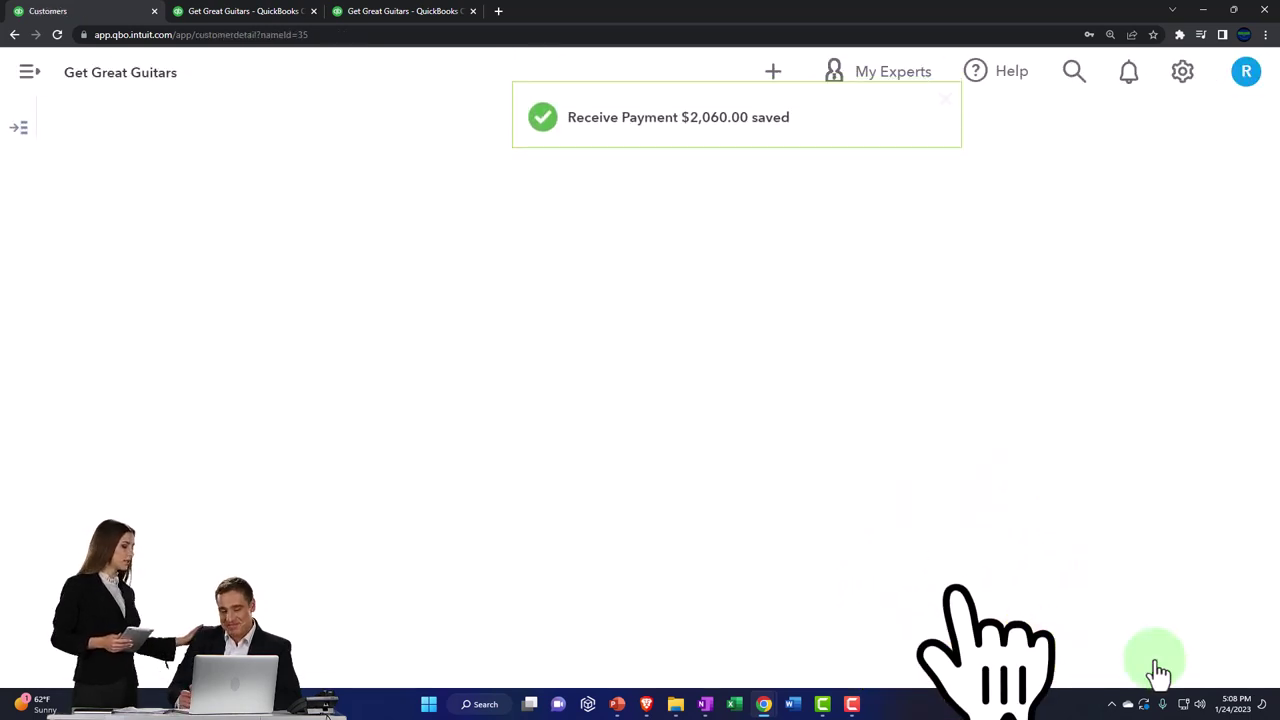
Step: Review the balances and statuses of the payments, invoice and estimate in Customer 5's transaction list
{"action": "scroll", "coordinate": [746, 466], "scroll_direction": "down", "scroll_amount": 2}
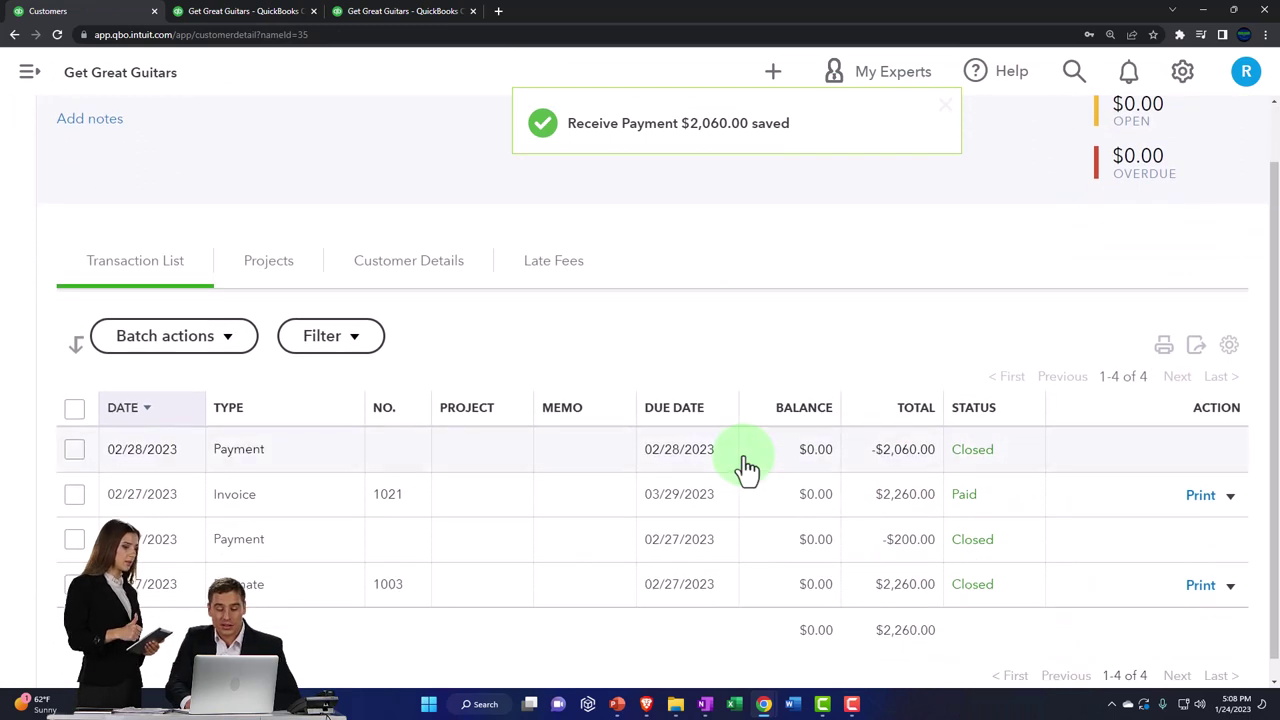
{"action": "left_click", "coordinate": [893, 592]}
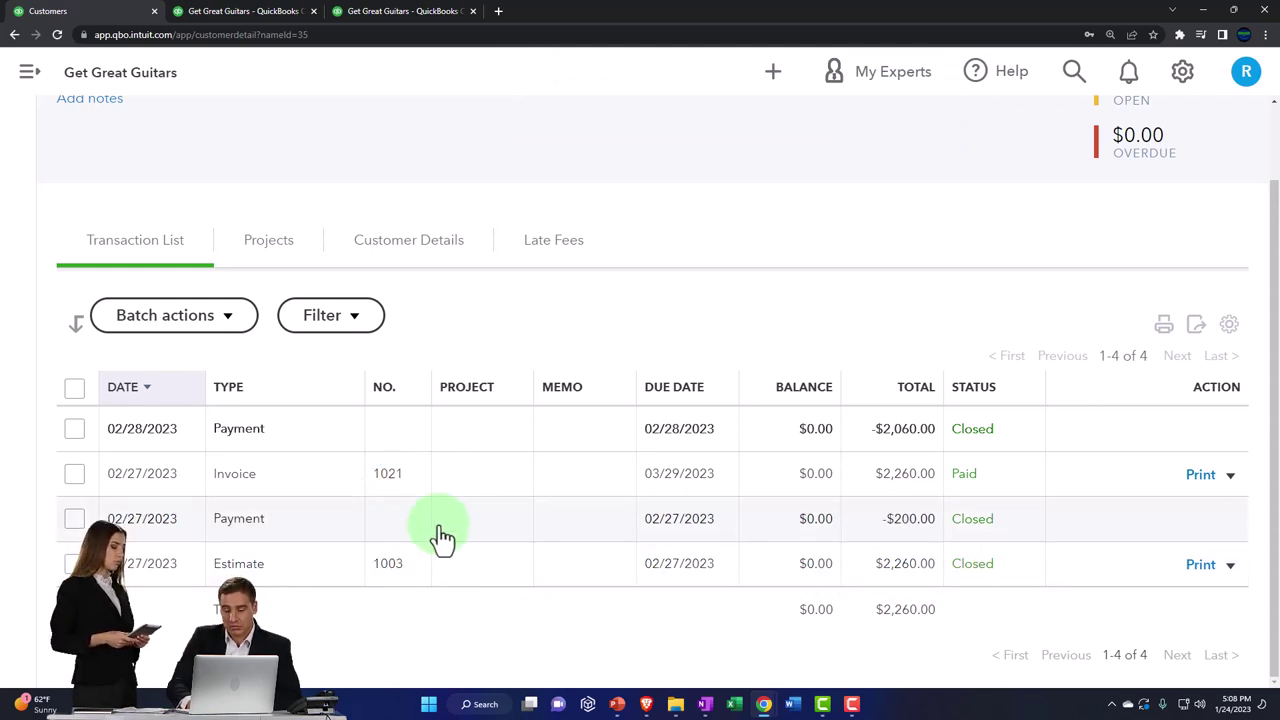
{"action": "left_click", "coordinate": [880, 540]}
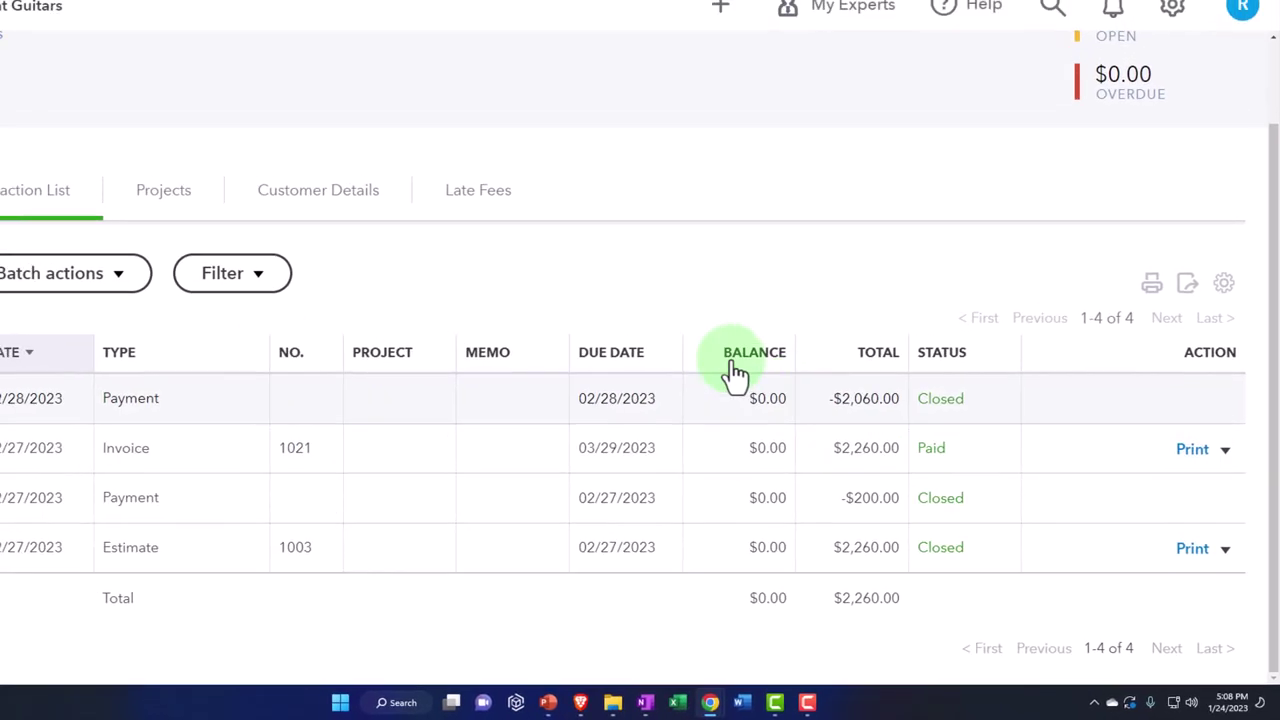
Step: Refresh the balance sheet, examine its current assets, and open the transaction detail of Accounts Receivable
{"action": "left_click", "coordinate": [250, 11]}
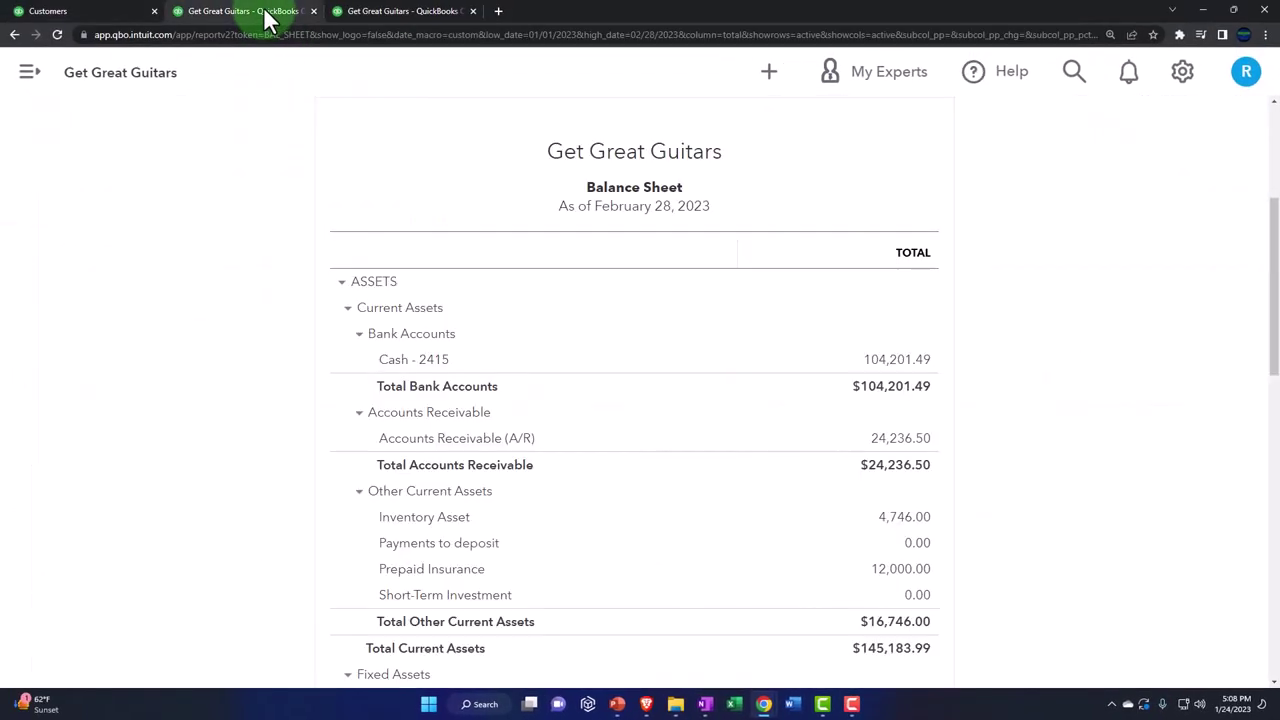
{"action": "scroll", "coordinate": [651, 386], "scroll_direction": "up", "scroll_amount": 3}
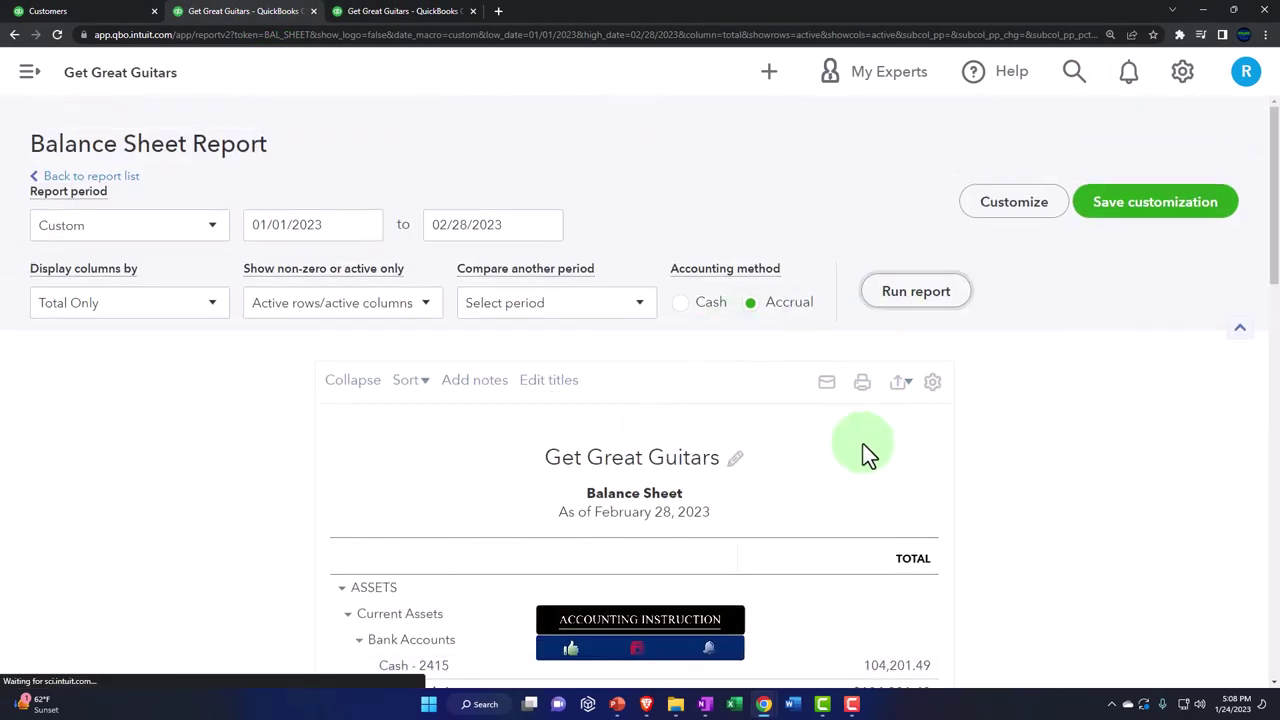
{"action": "scroll", "coordinate": [861, 448], "scroll_direction": "down", "scroll_amount": 3}
{"action": "key", "text": "ctrl+plus"}
{"action": "key", "text": "ctrl+plus"}
{"action": "key", "text": "ctrl+plus"}
{"action": "key", "text": "ctrl+plus"}
{"action": "scroll", "coordinate": [861, 448], "scroll_direction": "down", "scroll_amount": 1}
{"action": "scroll", "coordinate": [861, 448], "scroll_direction": "down", "scroll_amount": 1}
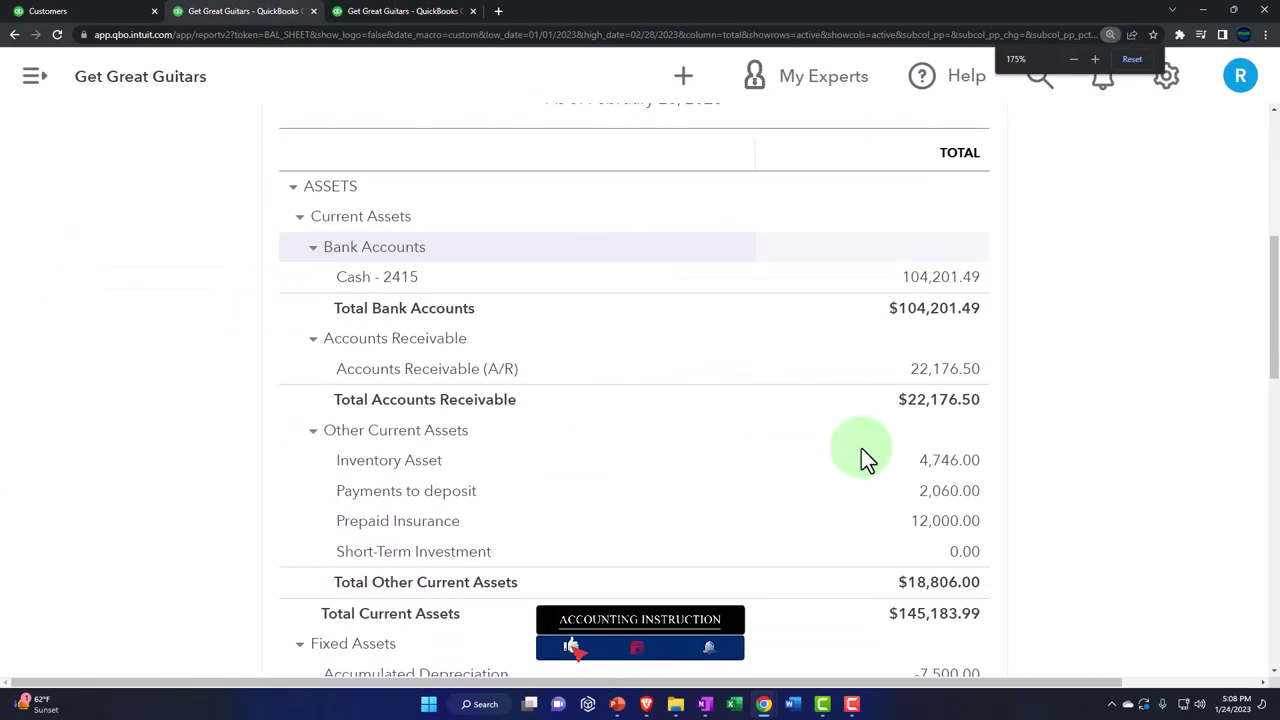
{"action": "left_click", "coordinate": [946, 370]}
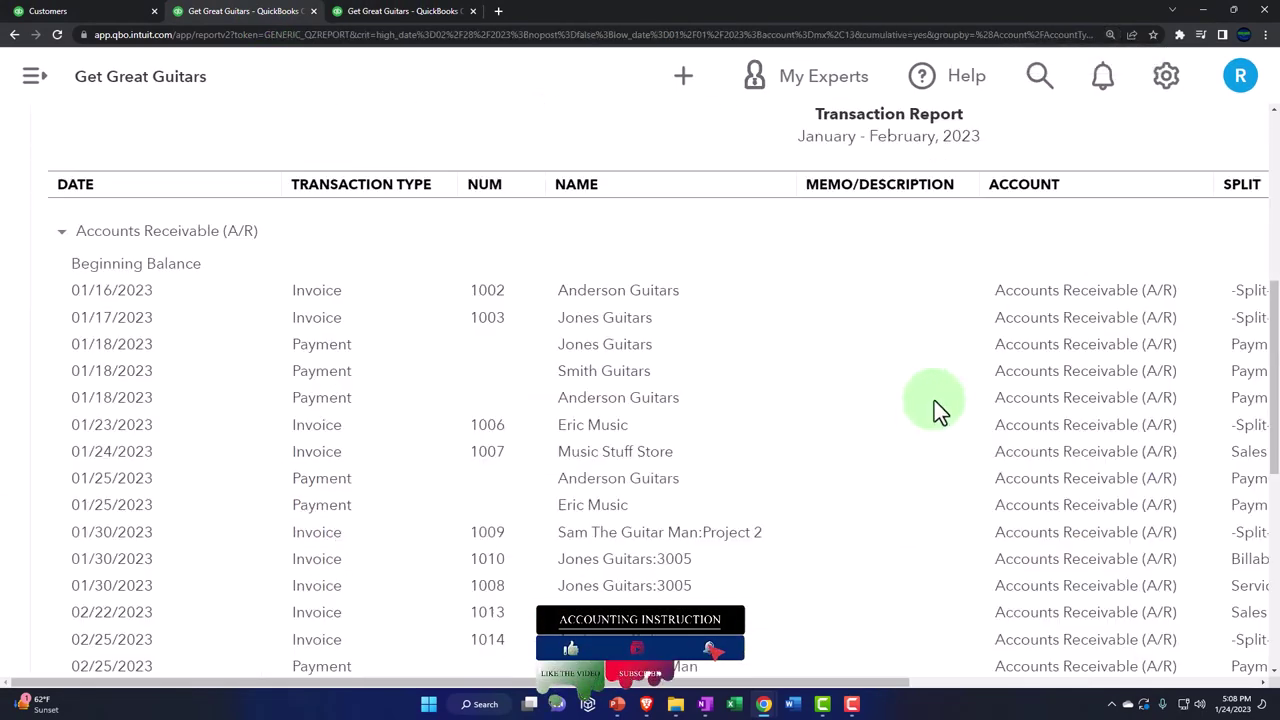
Step: Review Customer 5's invoice and payment entries in the Accounts Receivable transaction report, and return to the balance sheet
{"action": "scroll", "coordinate": [739, 494], "scroll_direction": "down", "scroll_amount": 10}
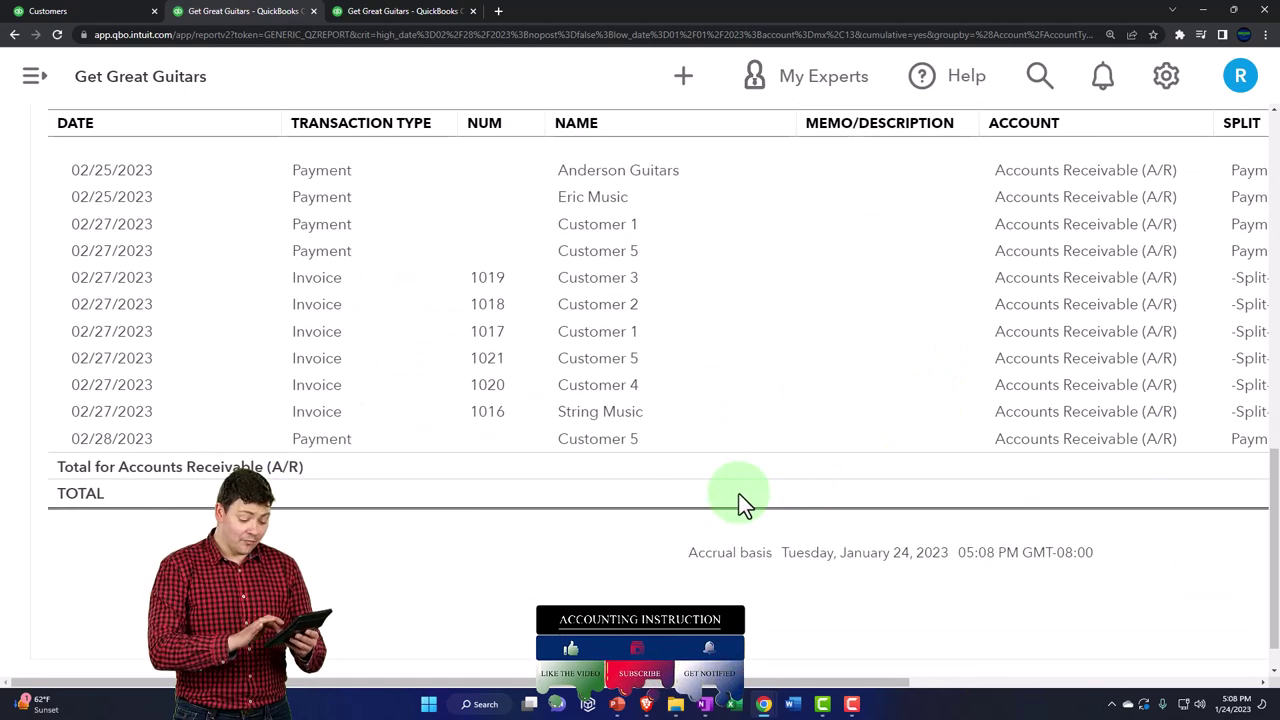
{"action": "key", "text": "ctrl+minus"}
{"action": "key", "text": "ctrl+minus"}
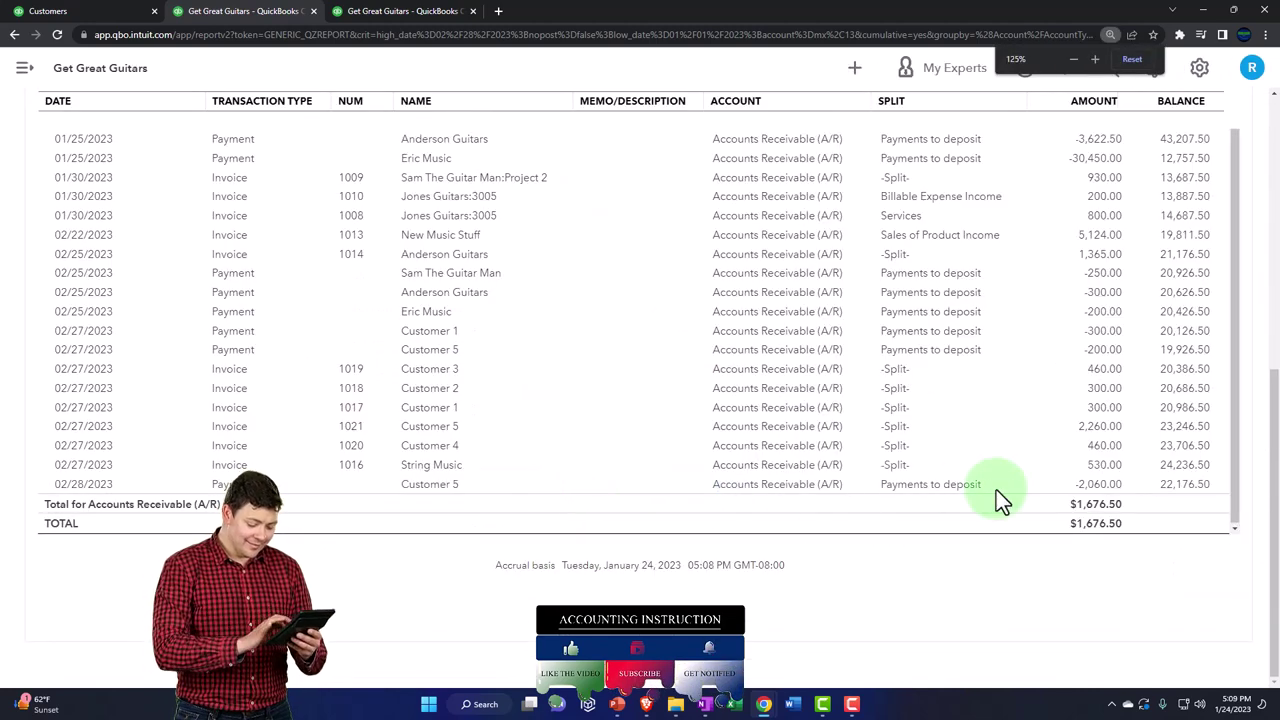
{"action": "left_click", "coordinate": [1095, 492]}
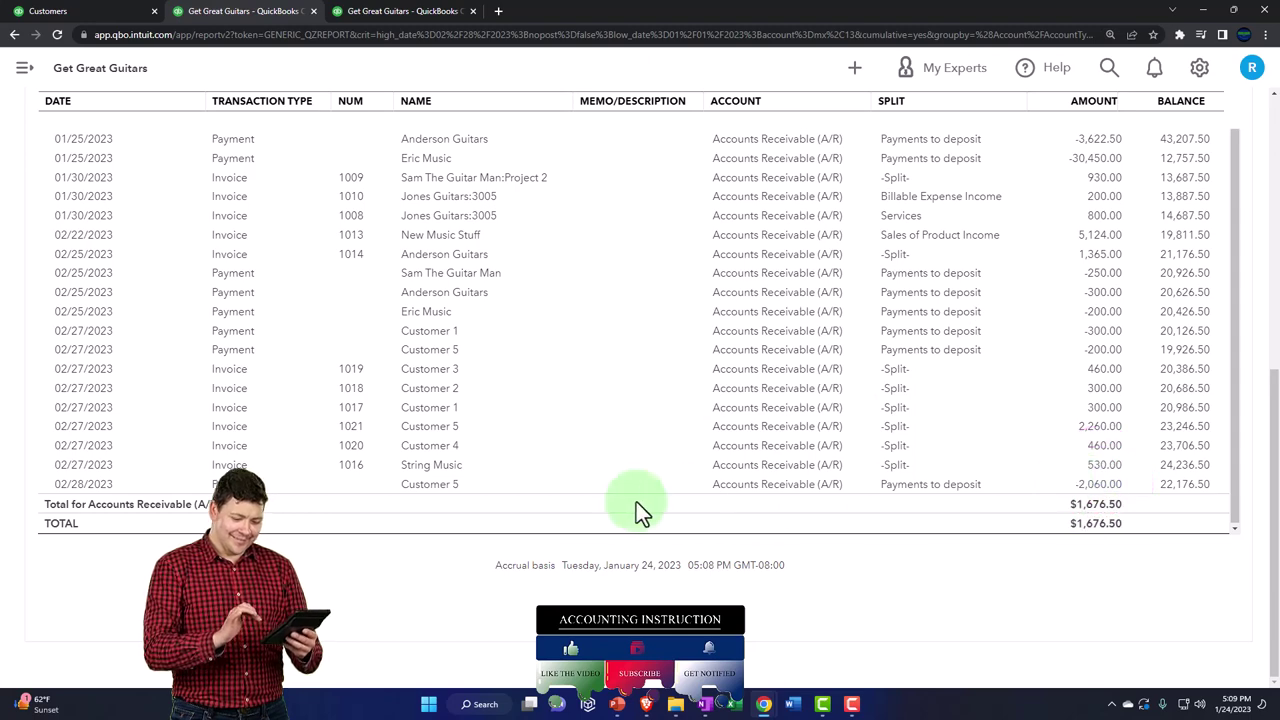
{"action": "scroll", "coordinate": [45, 408], "scroll_direction": "up", "scroll_amount": 10}
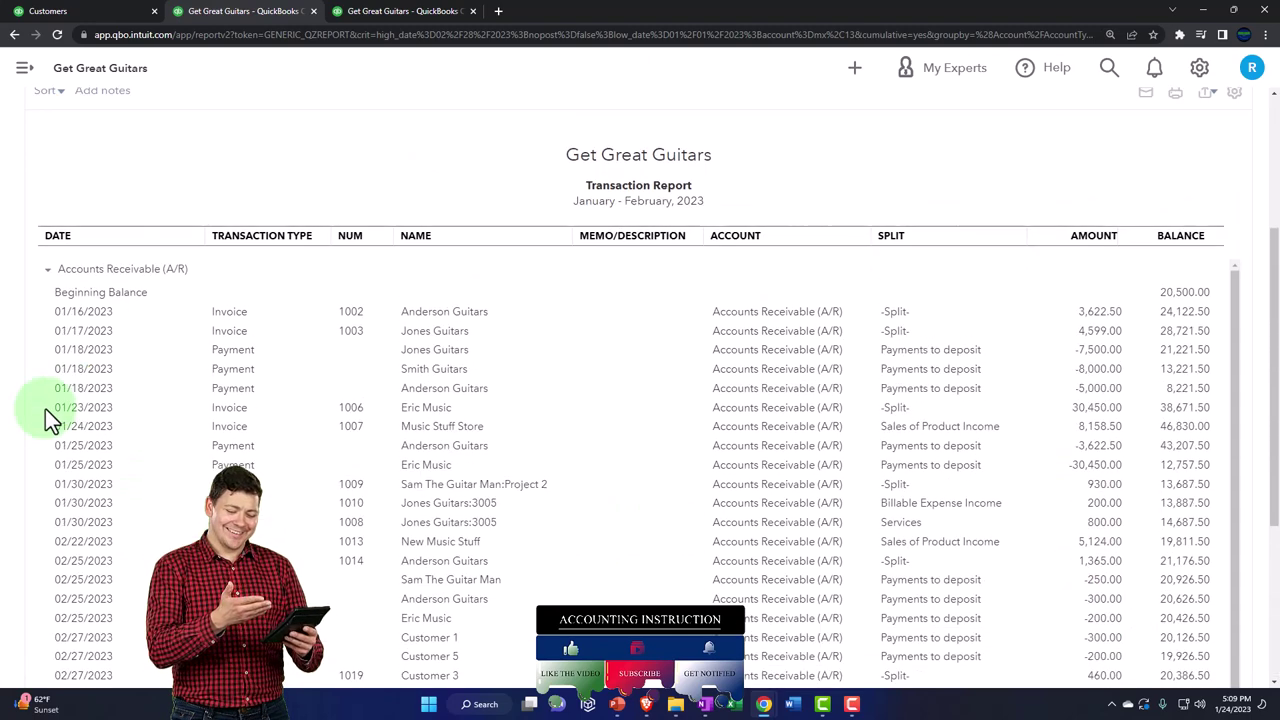
{"action": "left_click", "coordinate": [113, 158]}
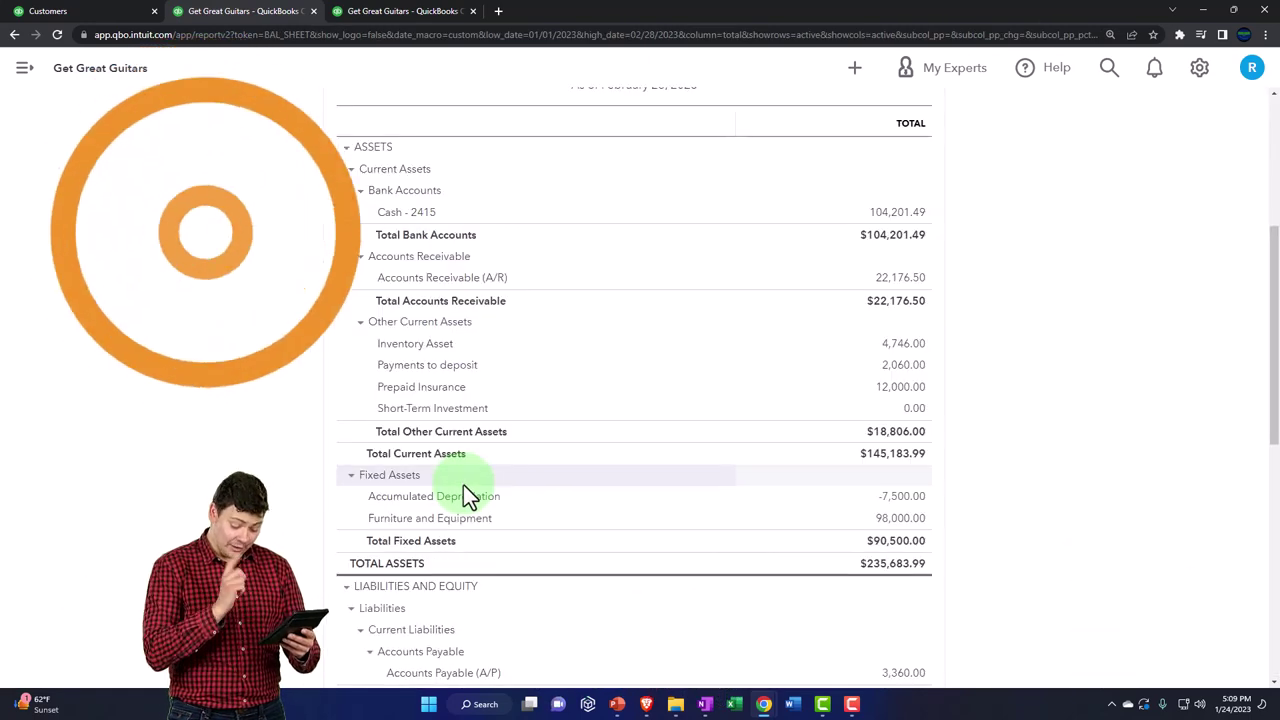
Step: Examine the Payments to deposit and Cash - 2415 lines on the balance sheet
{"action": "key", "text": "ctrl+plus"}
{"action": "key", "text": "ctrl+plus"}
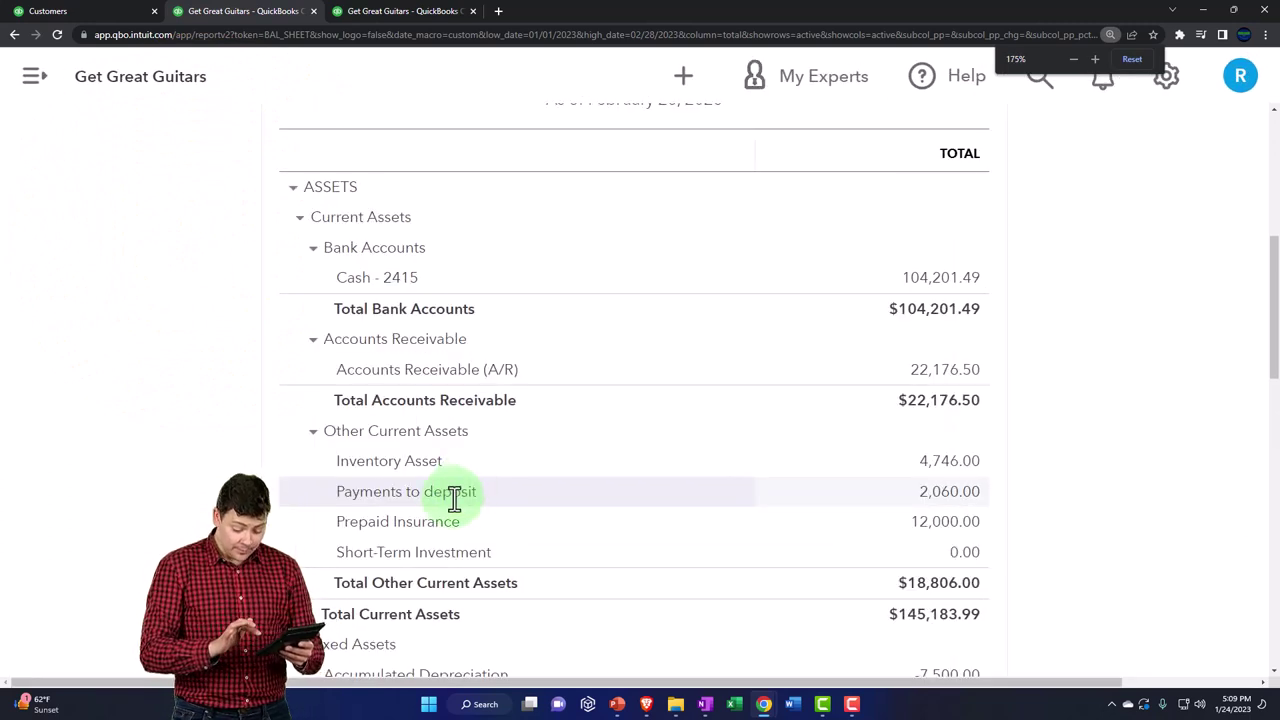
{"action": "left_click", "coordinate": [932, 497]}
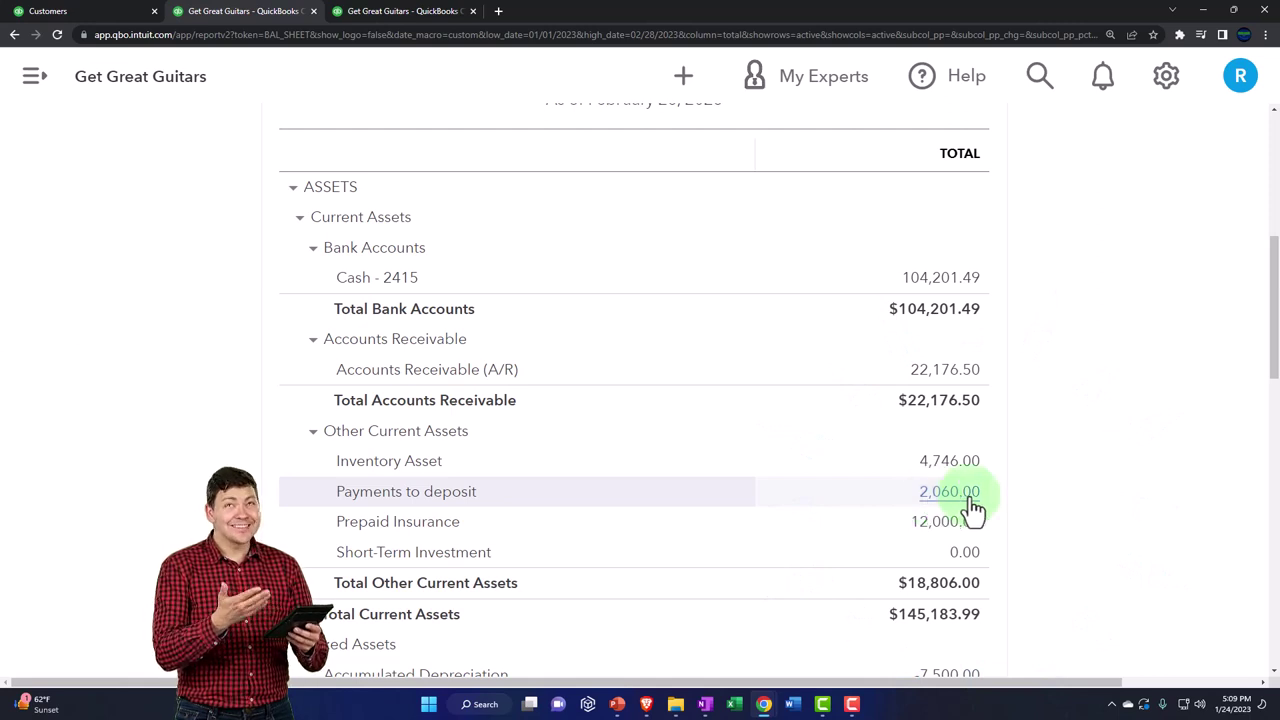
{"action": "scroll", "coordinate": [972, 507], "scroll_direction": "up", "scroll_amount": 1}
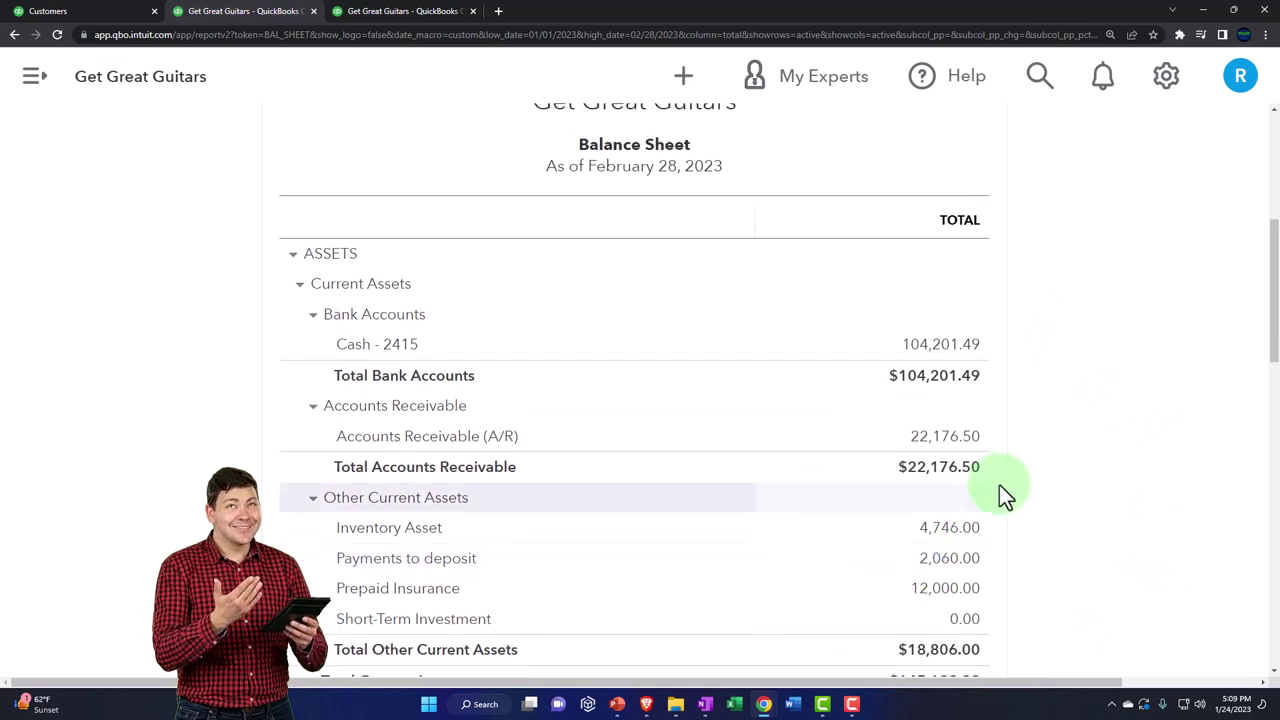
{"action": "left_click", "coordinate": [980, 357]}
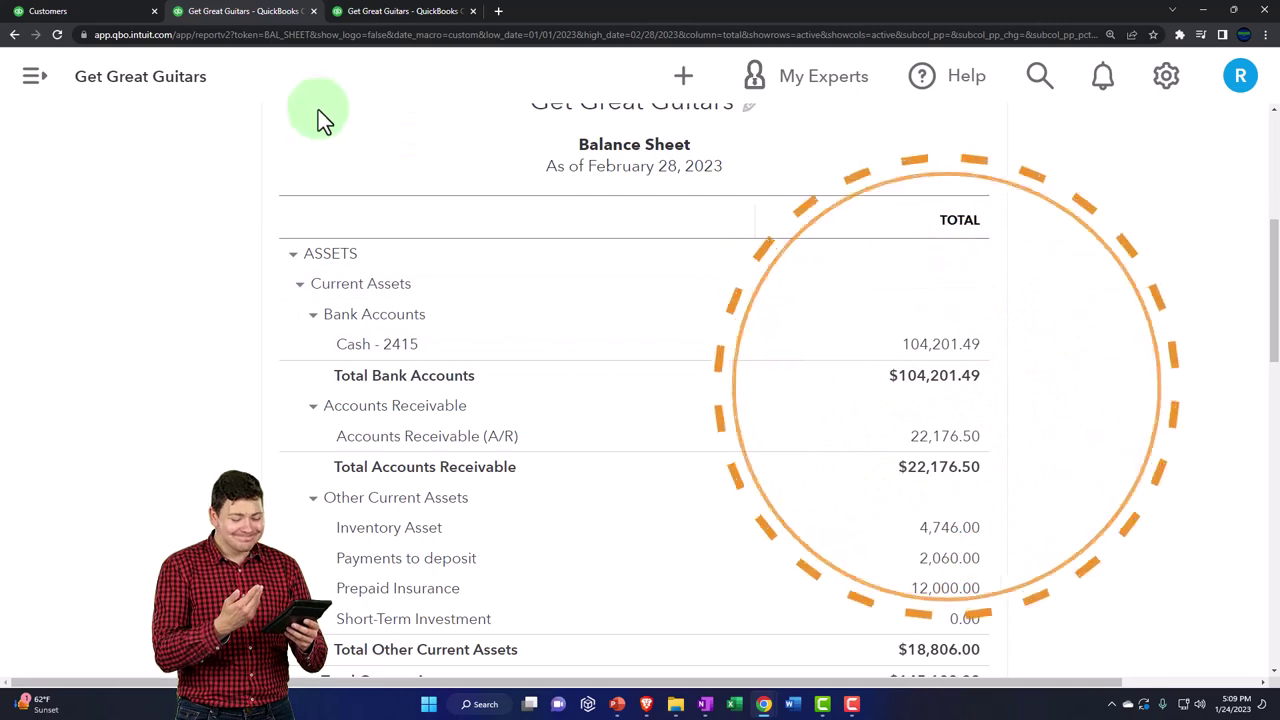
Step: Start a new bank deposit into Cash - 2415 dated 02/28/2023, leaving the tags empty
{"action": "left_click", "coordinate": [109, 9]}
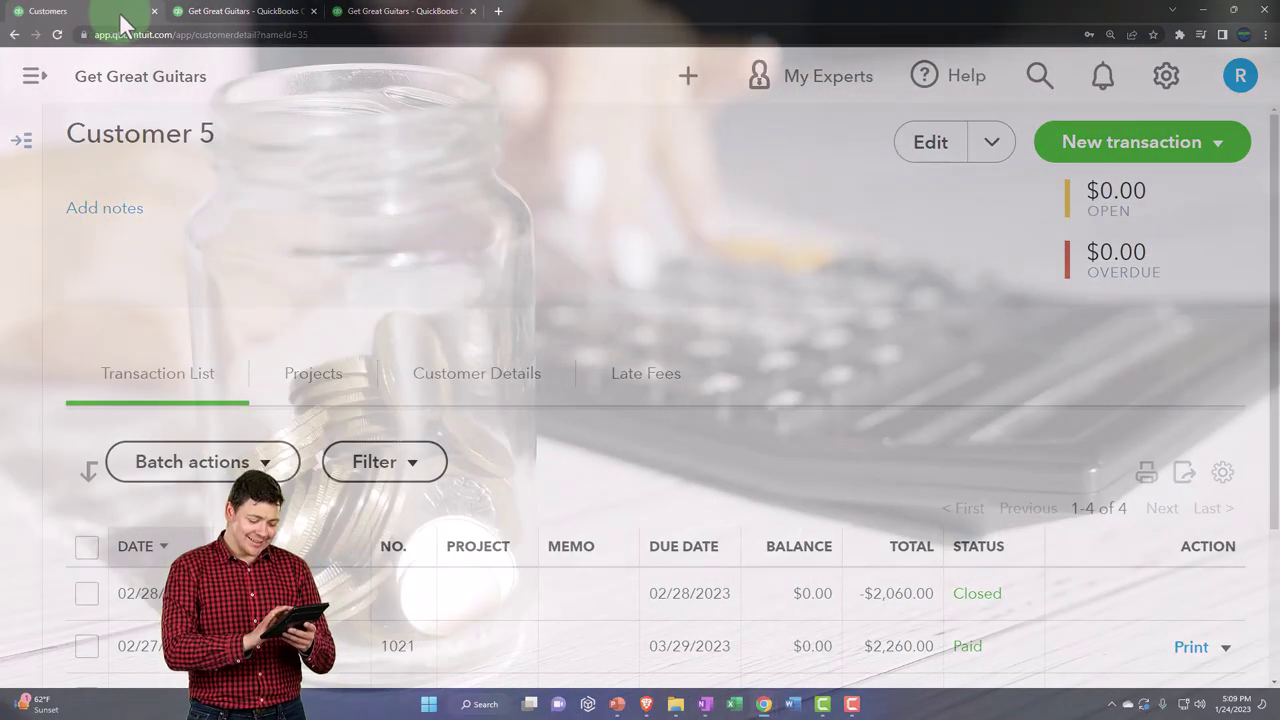
{"action": "left_click", "coordinate": [688, 78]}
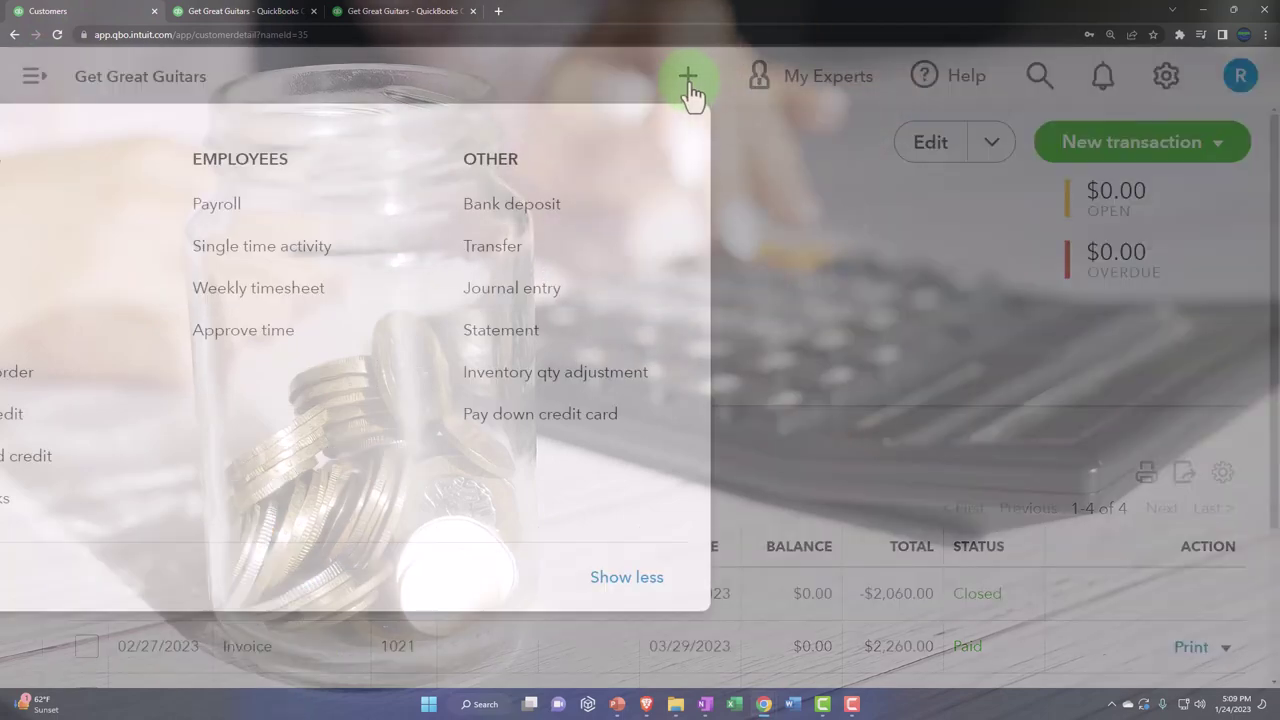
{"action": "key", "text": "ctrl+minus"}
{"action": "left_click", "coordinate": [1078, 184]}
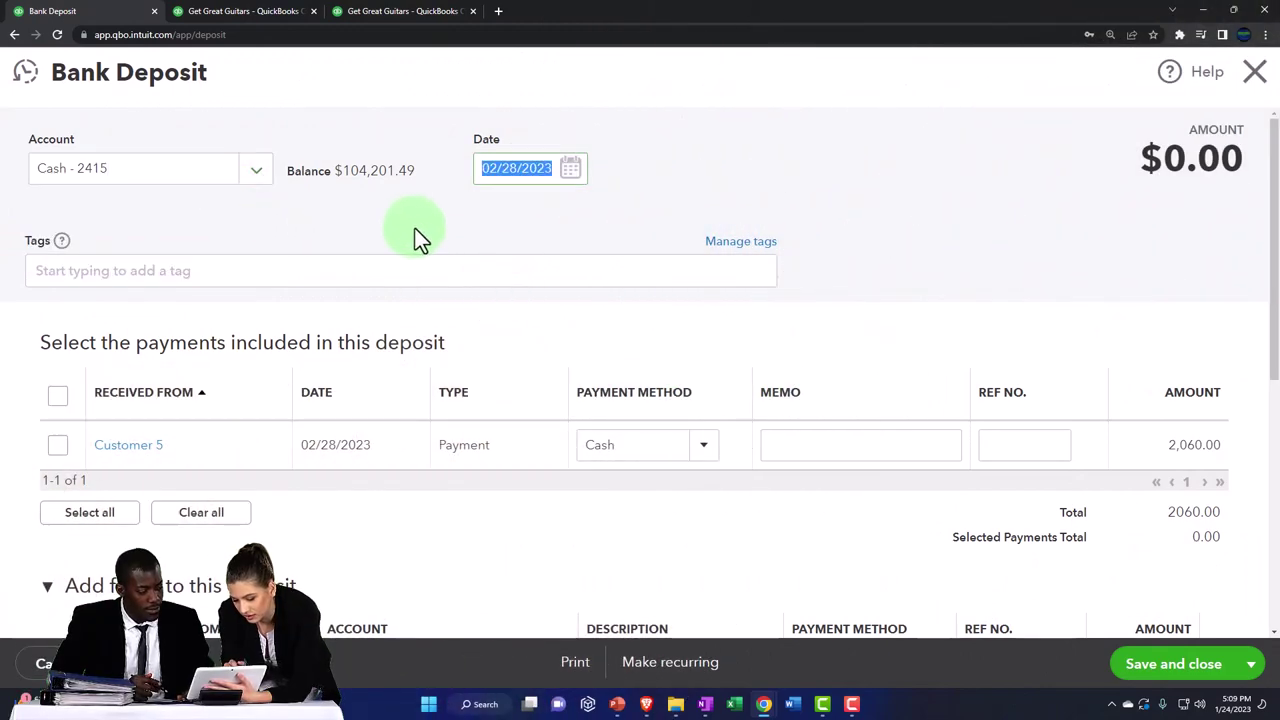
{"action": "key", "text": "Tab"}
{"action": "key", "text": "Tab"}
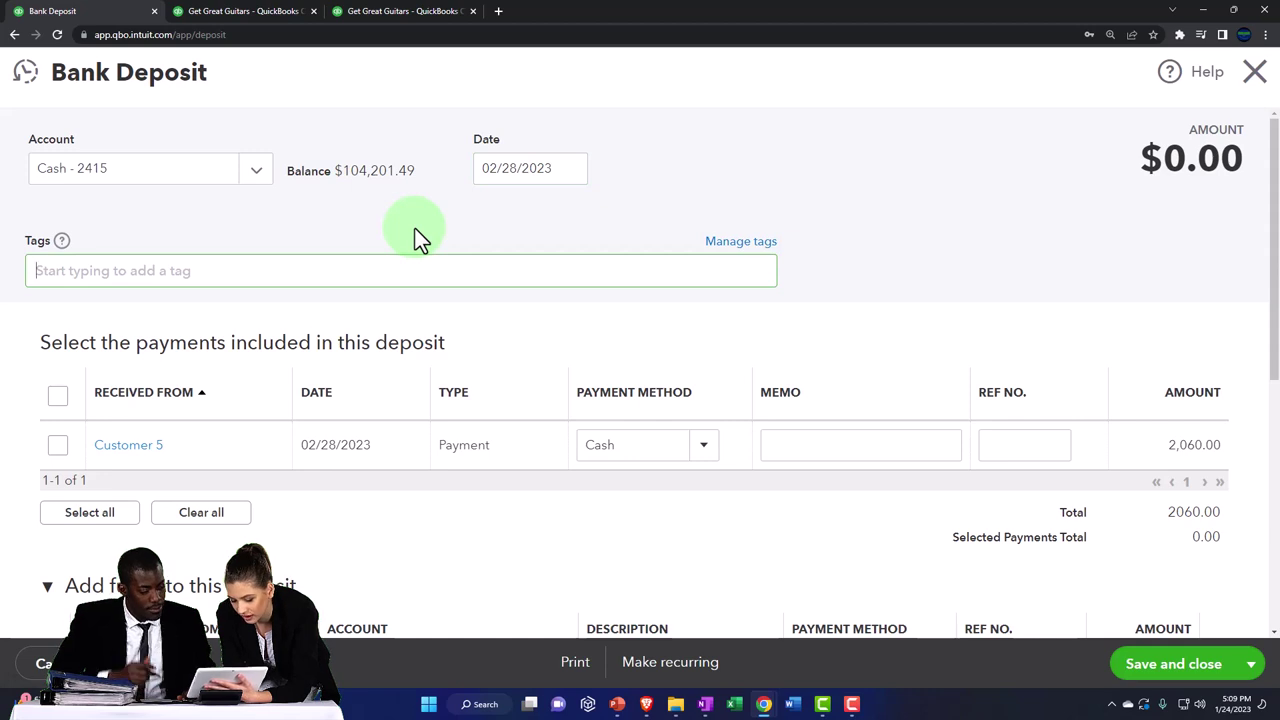
{"action": "key", "text": "Tab"}
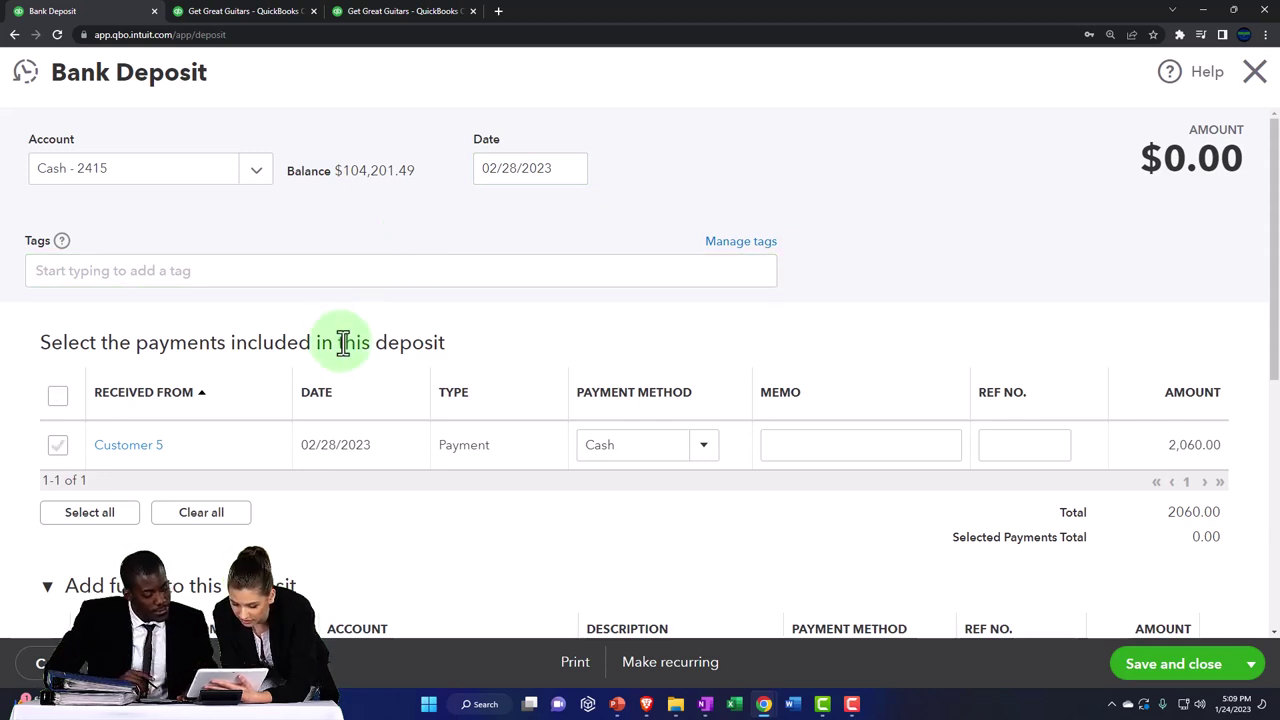
Step: Include Customer 5's 2,060.00 cash payment in the bank deposit, and save and close it
{"action": "left_click", "coordinate": [57, 446]}
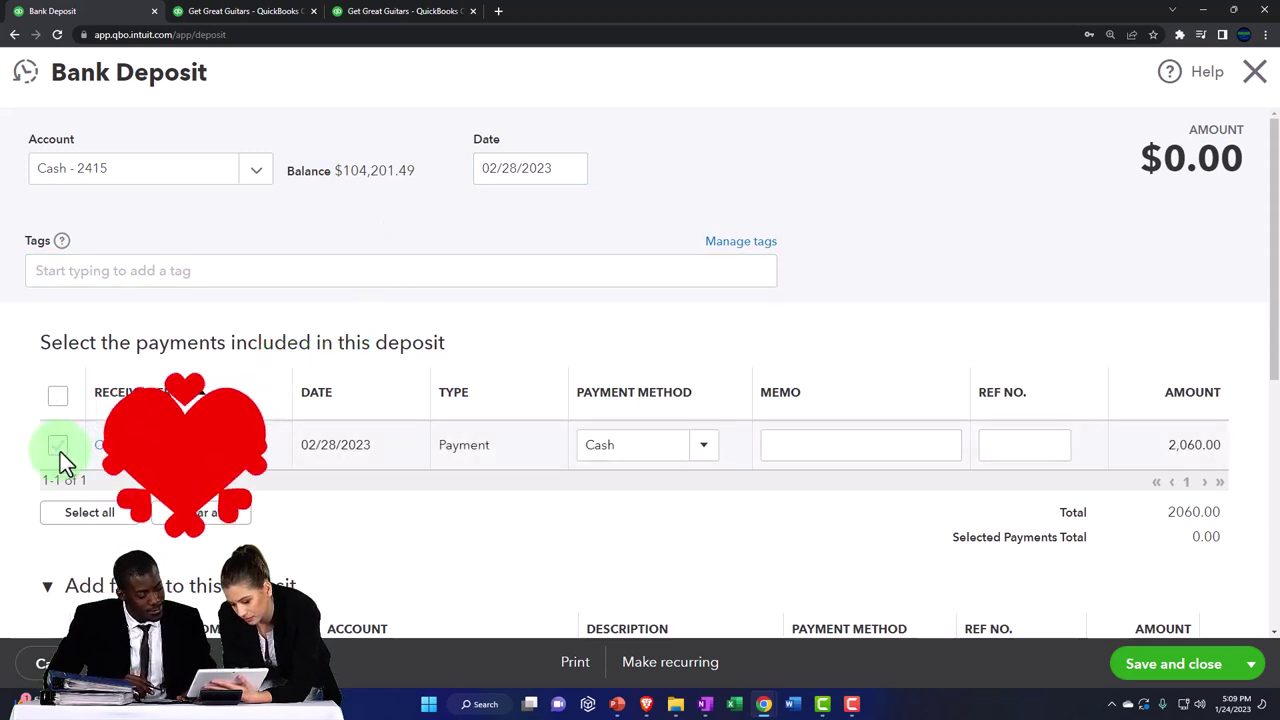
{"action": "left_click", "coordinate": [59, 450]}
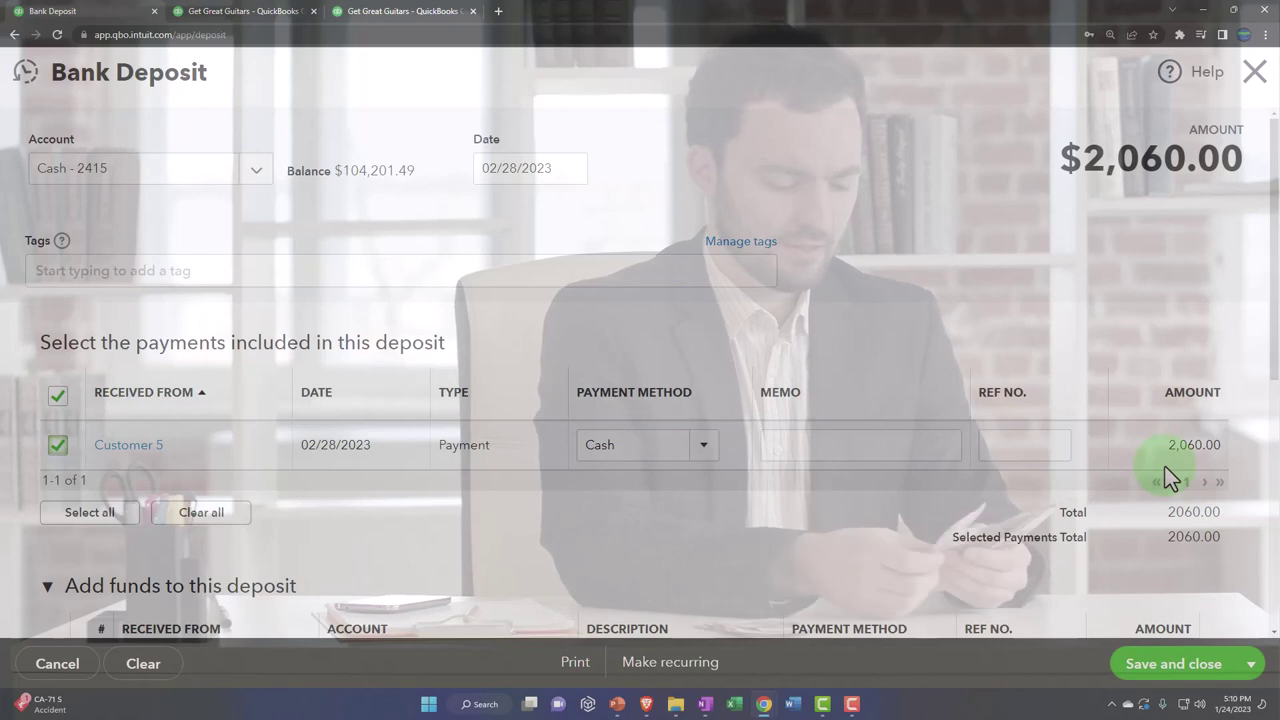
{"action": "left_click", "coordinate": [1168, 666]}
Step: Rerun the balance sheet report to include the bank deposit and view its current assets
{"action": "left_click", "coordinate": [260, 20]}
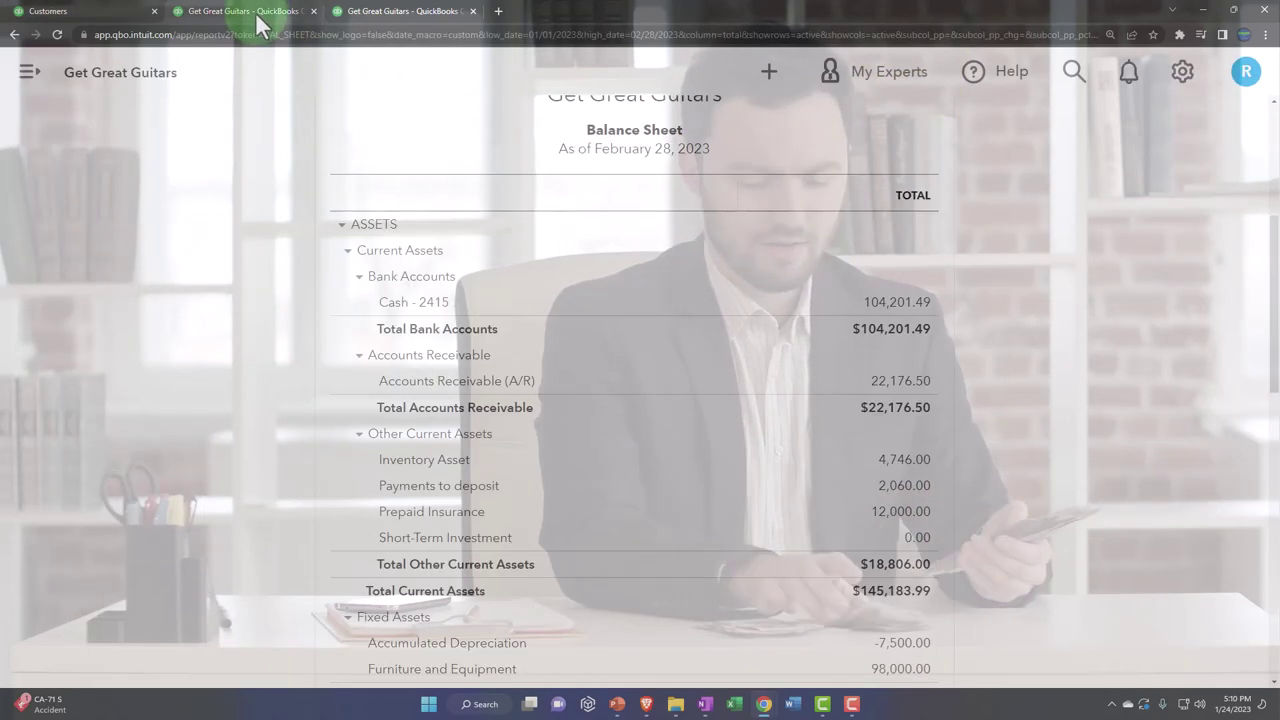
{"action": "scroll", "coordinate": [595, 329], "scroll_direction": "up", "scroll_amount": 5}
{"action": "left_click", "coordinate": [914, 265]}
{"action": "scroll", "coordinate": [960, 460], "scroll_direction": "down", "scroll_amount": 2}
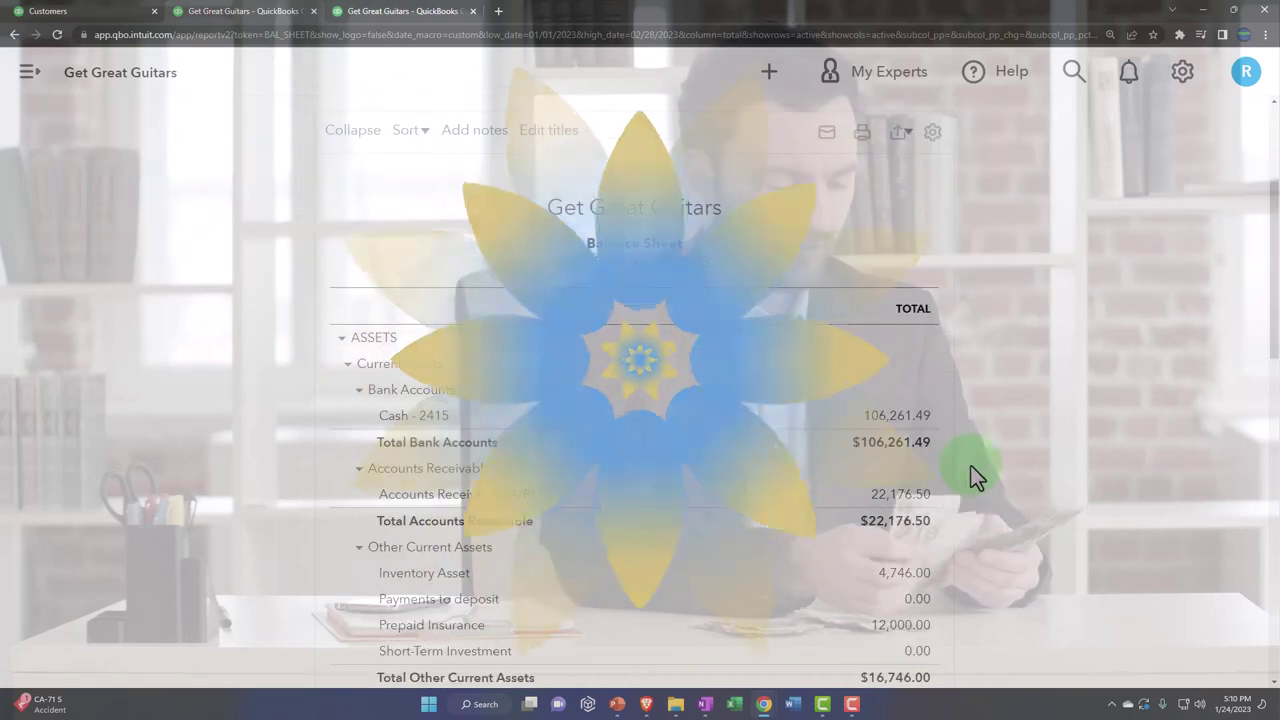
Step: Review Customer 5's deposit in the Cash - 2415 transaction detail, and return to the balance sheet
{"action": "left_click", "coordinate": [889, 415]}
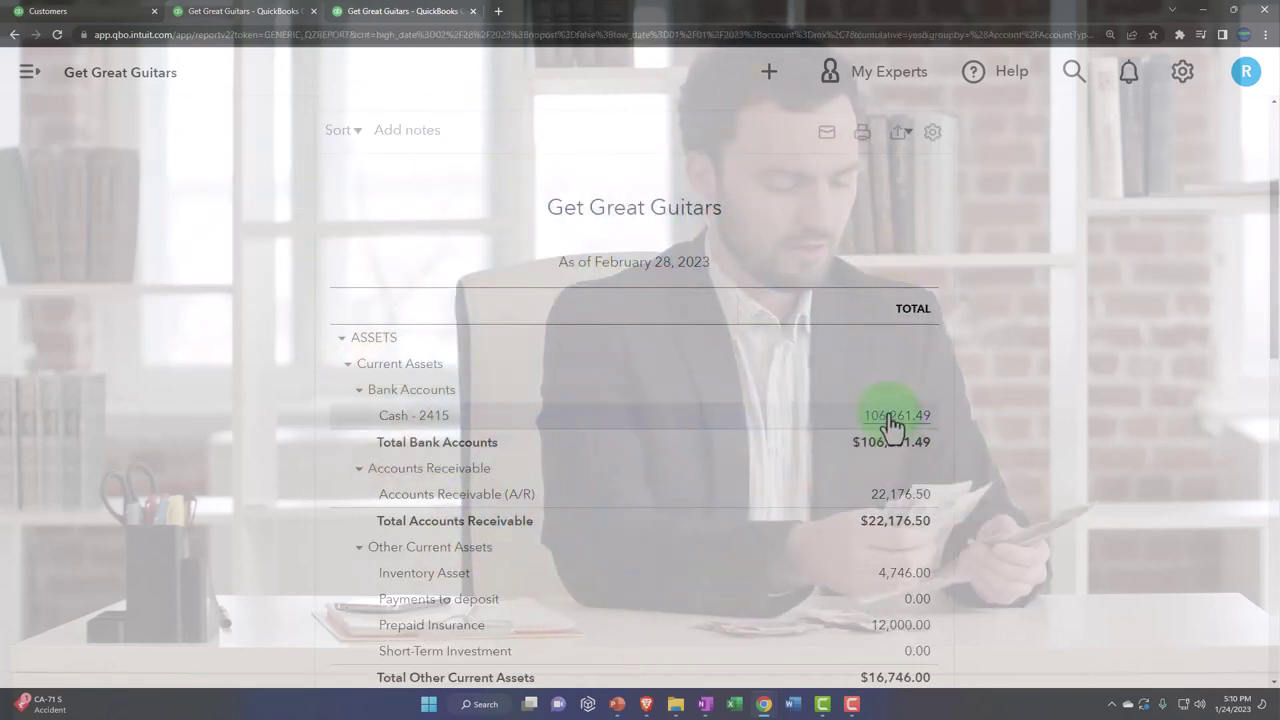
{"action": "scroll", "coordinate": [806, 505], "scroll_direction": "down", "scroll_amount": 2}
{"action": "scroll", "coordinate": [806, 505], "scroll_direction": "down", "scroll_amount": 3}
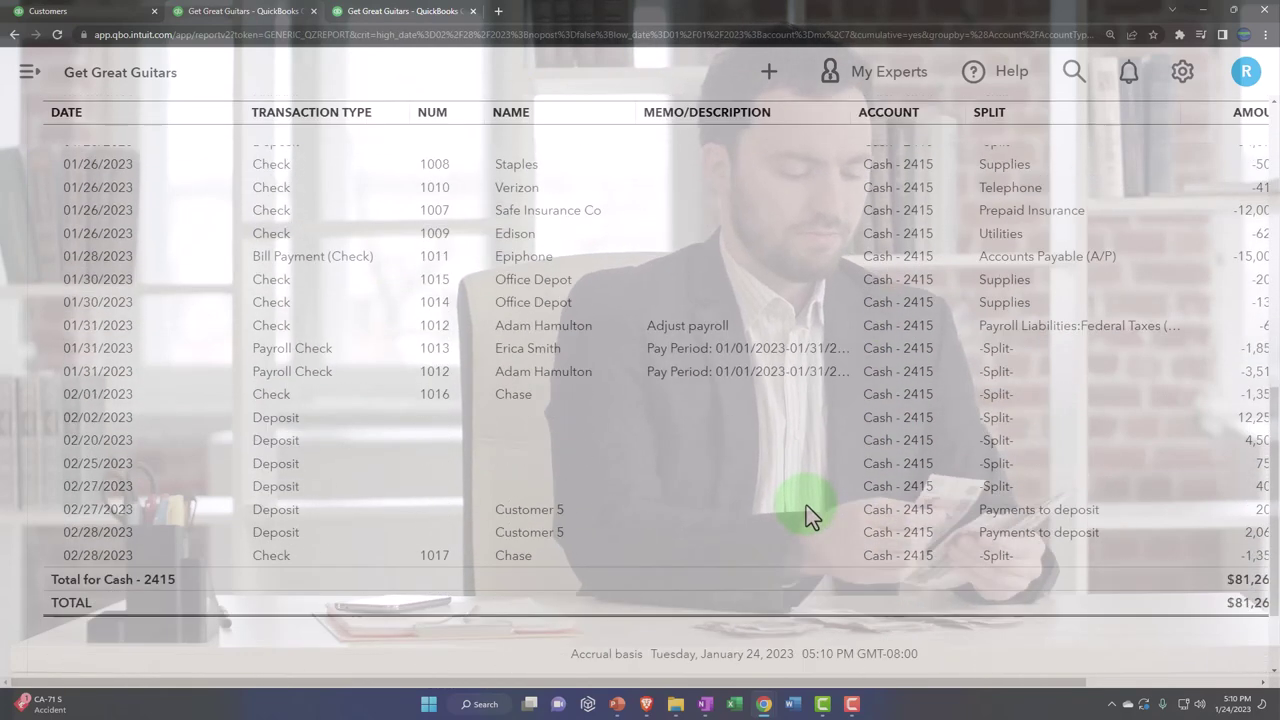
{"action": "key", "text": "ctrl+minus"}
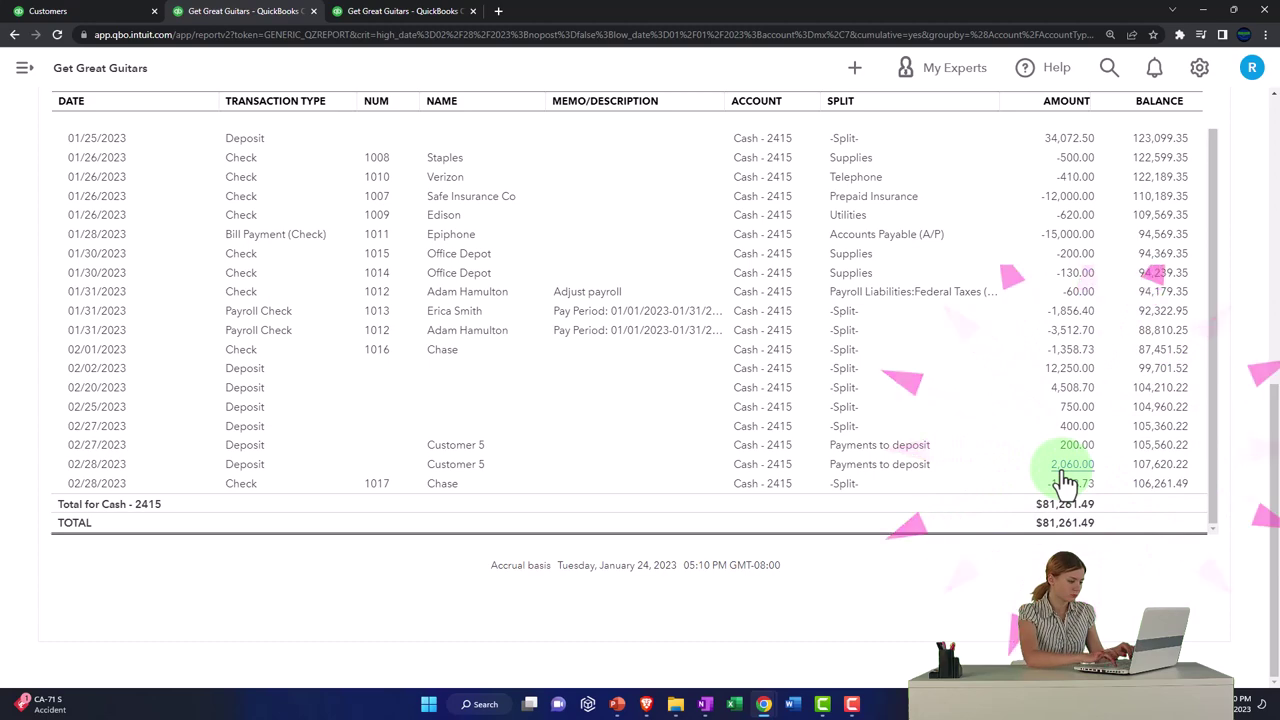
{"action": "scroll", "coordinate": [129, 422], "scroll_direction": "up", "scroll_amount": 10}
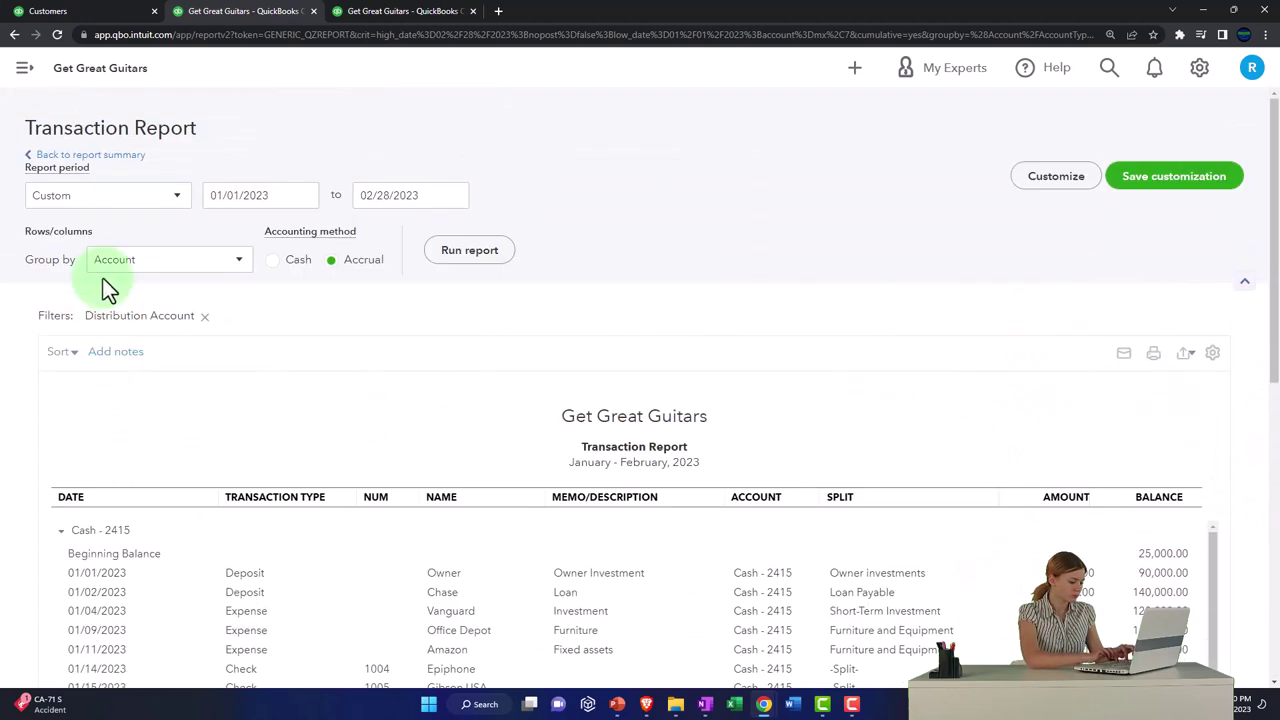
{"action": "left_click", "coordinate": [115, 155]}
Step: Review Customer 5's payment and deposit in the Payments to deposit transaction detail, and return to the balance sheet
{"action": "scroll", "coordinate": [350, 452], "scroll_direction": "down", "scroll_amount": 2}
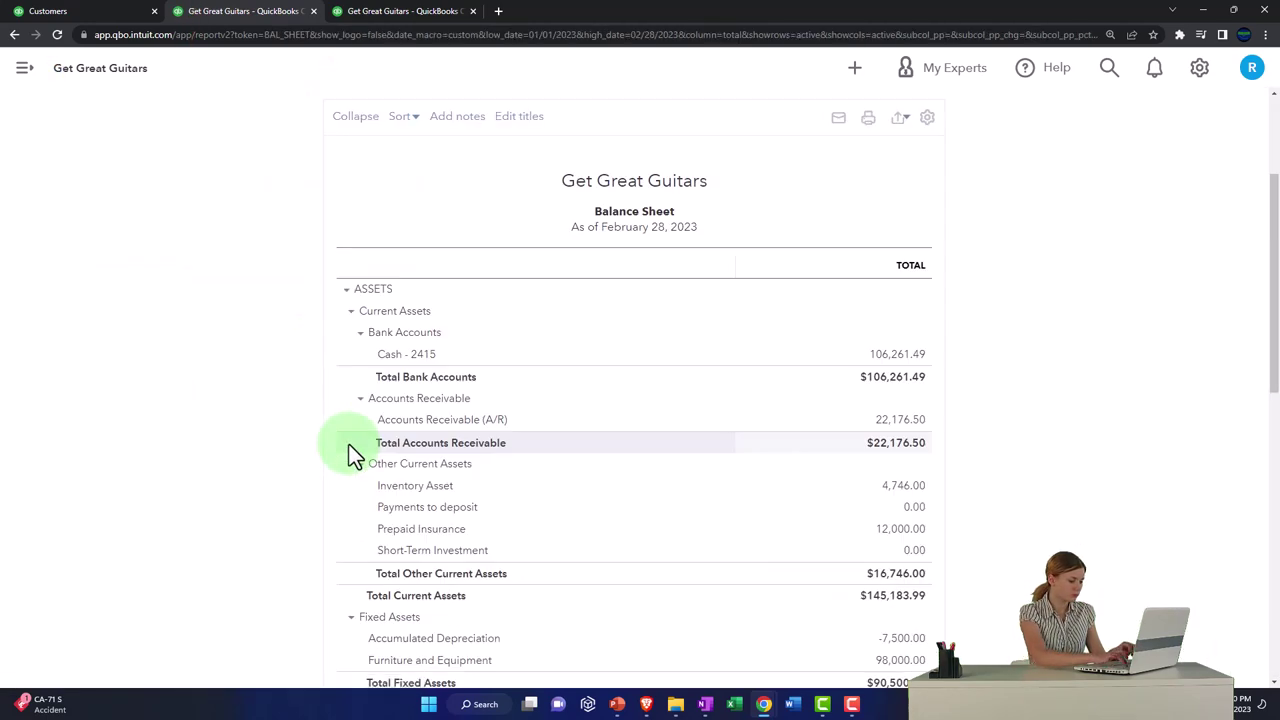
{"action": "left_click", "coordinate": [903, 512]}
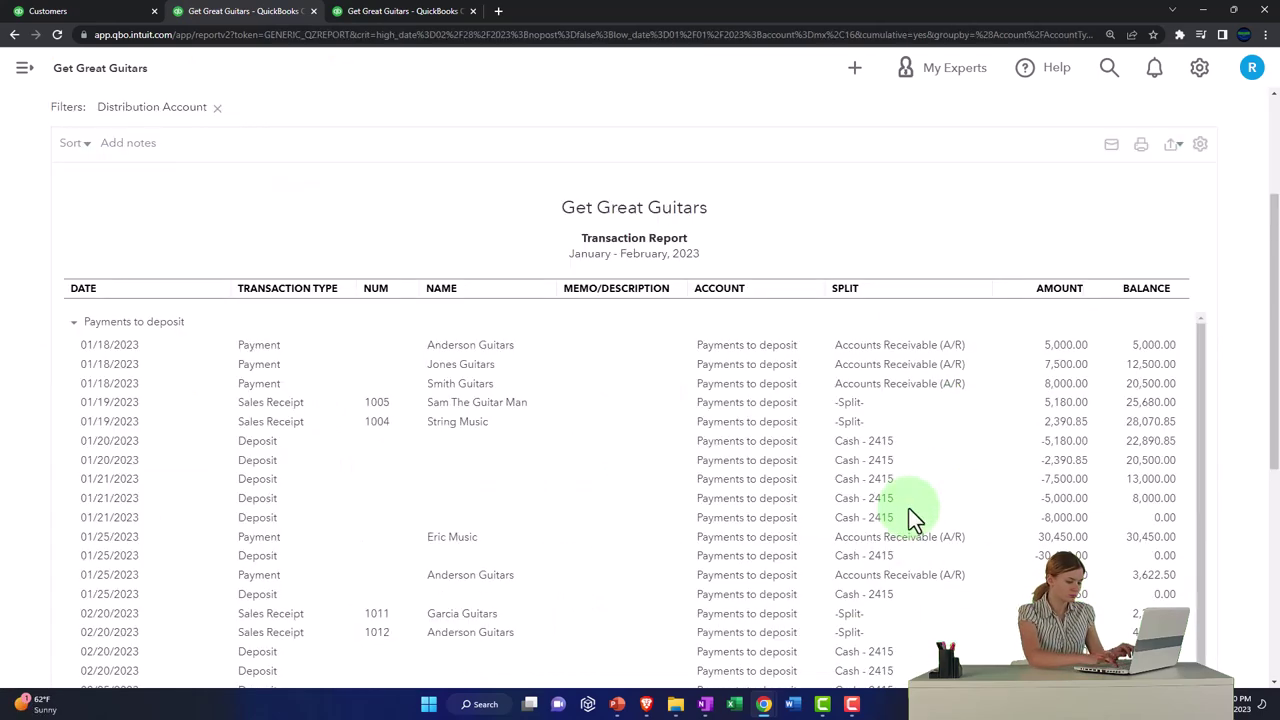
{"action": "scroll", "coordinate": [670, 540], "scroll_direction": "down", "scroll_amount": 5}
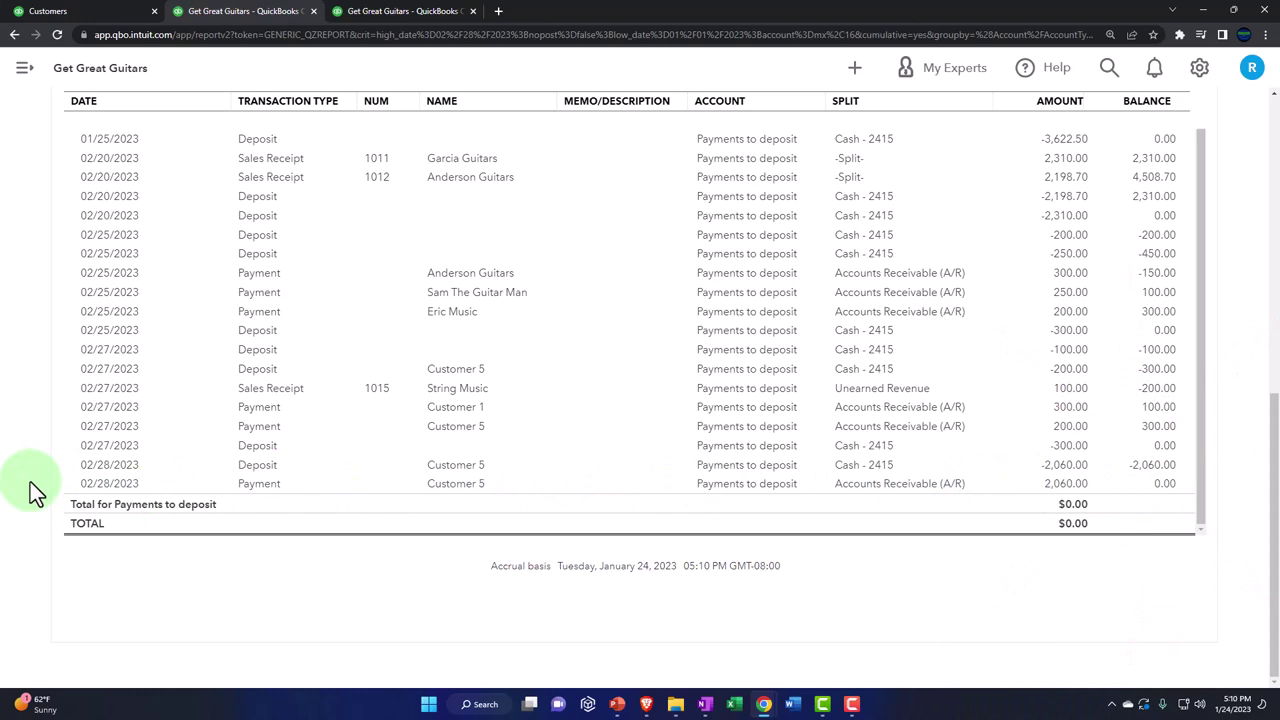
{"action": "scroll", "coordinate": [30, 485], "scroll_direction": "up", "scroll_amount": 10}
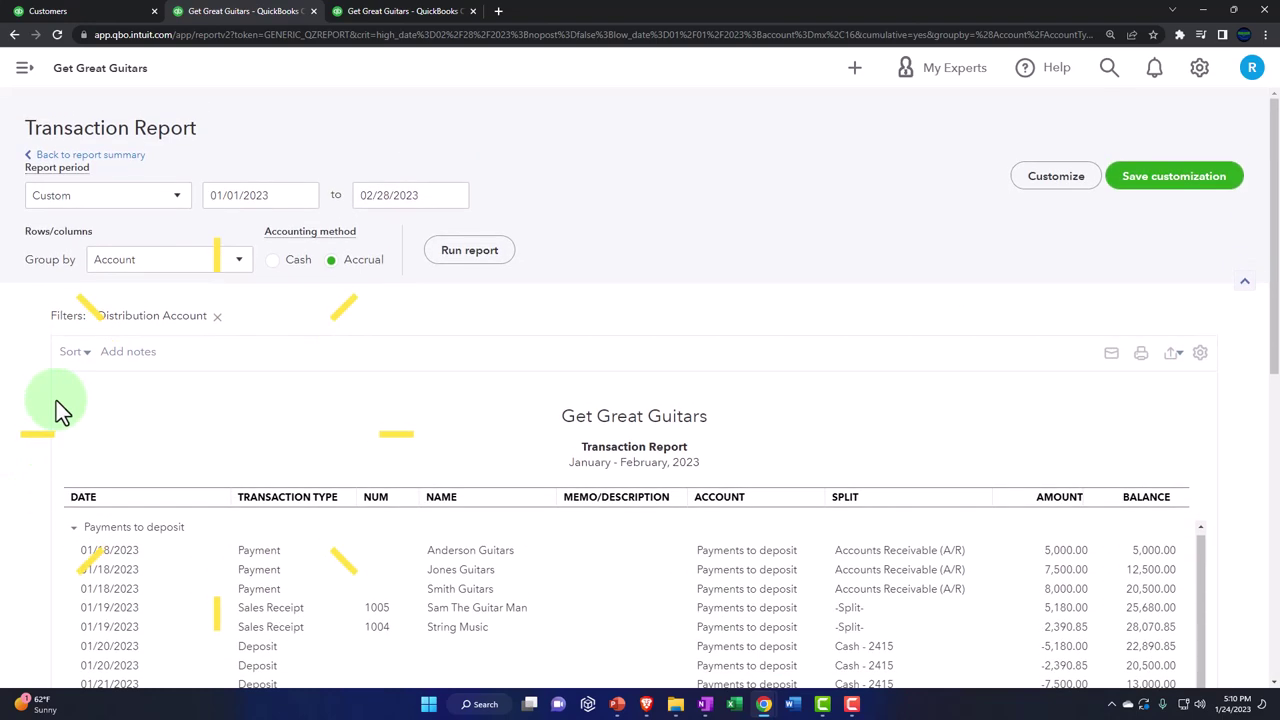
{"action": "left_click", "coordinate": [100, 150]}
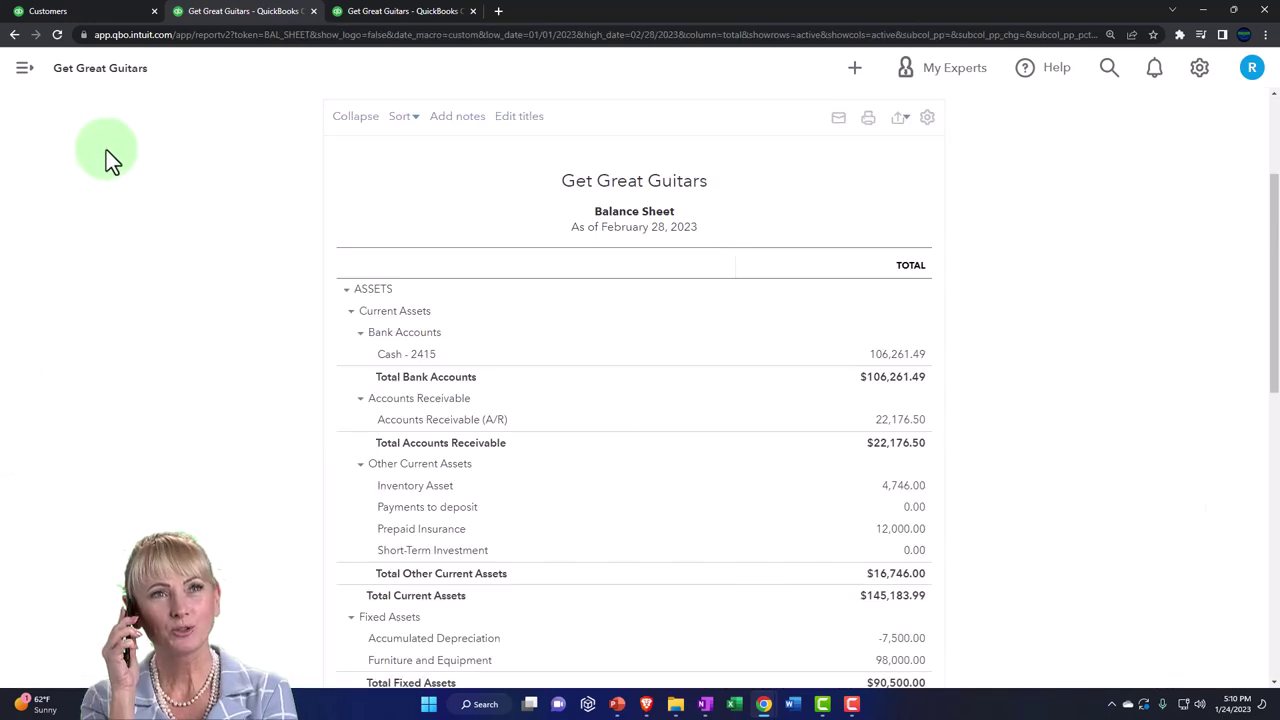
Step: Duplicate the Profit and Loss browser tab, open the reports list in the copy, and collapse the navigation menu
{"action": "left_click", "coordinate": [443, 12]}
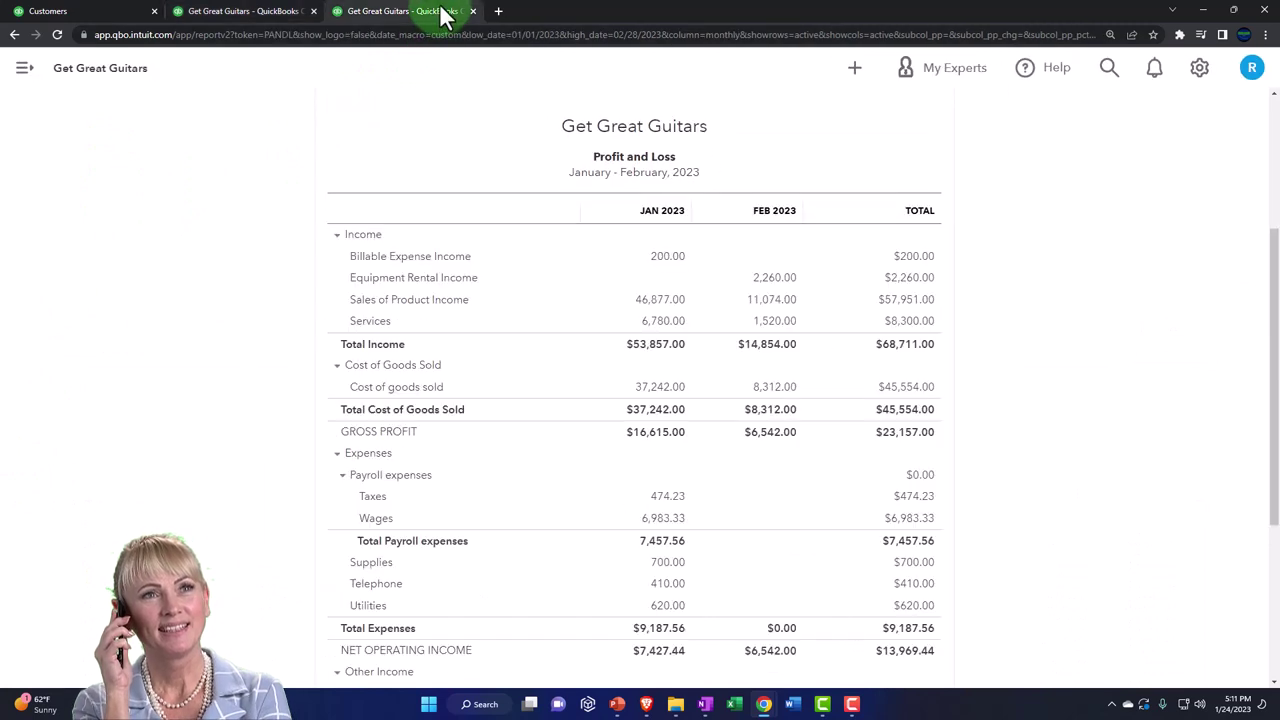
{"action": "right_click", "coordinate": [441, 10]}
{"action": "left_click", "coordinate": [471, 98]}
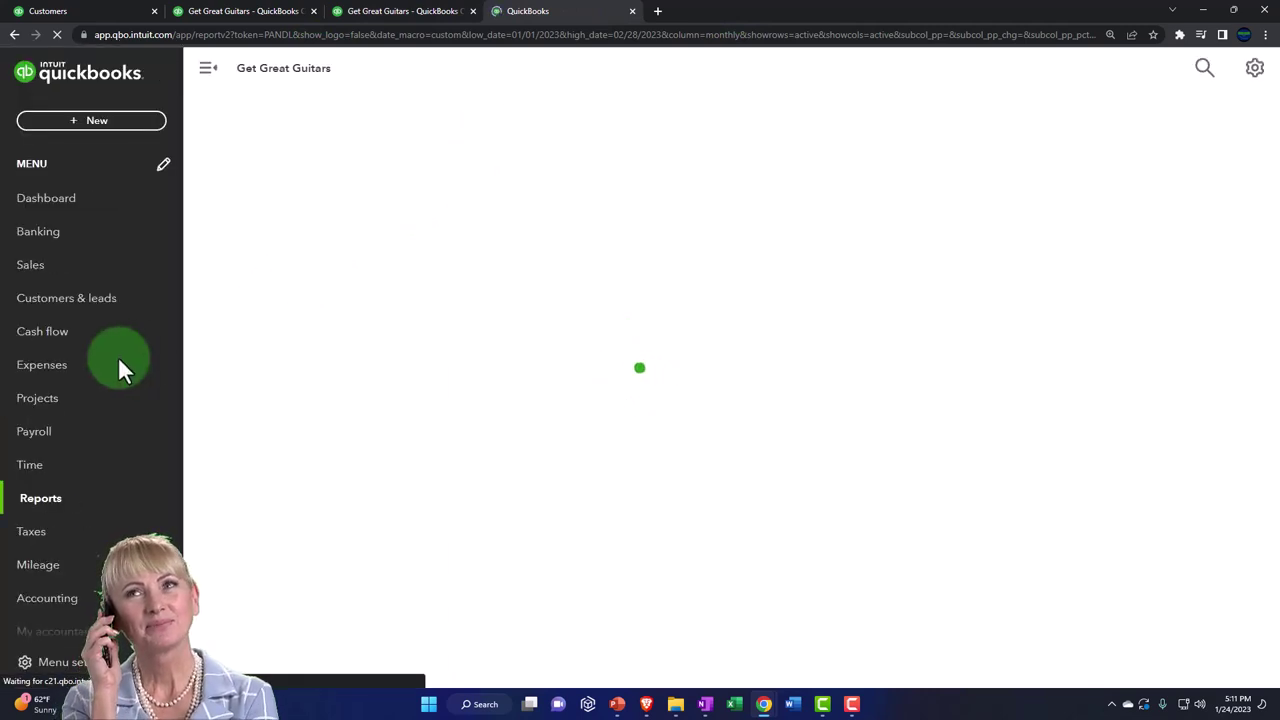
{"action": "left_click", "coordinate": [58, 508]}
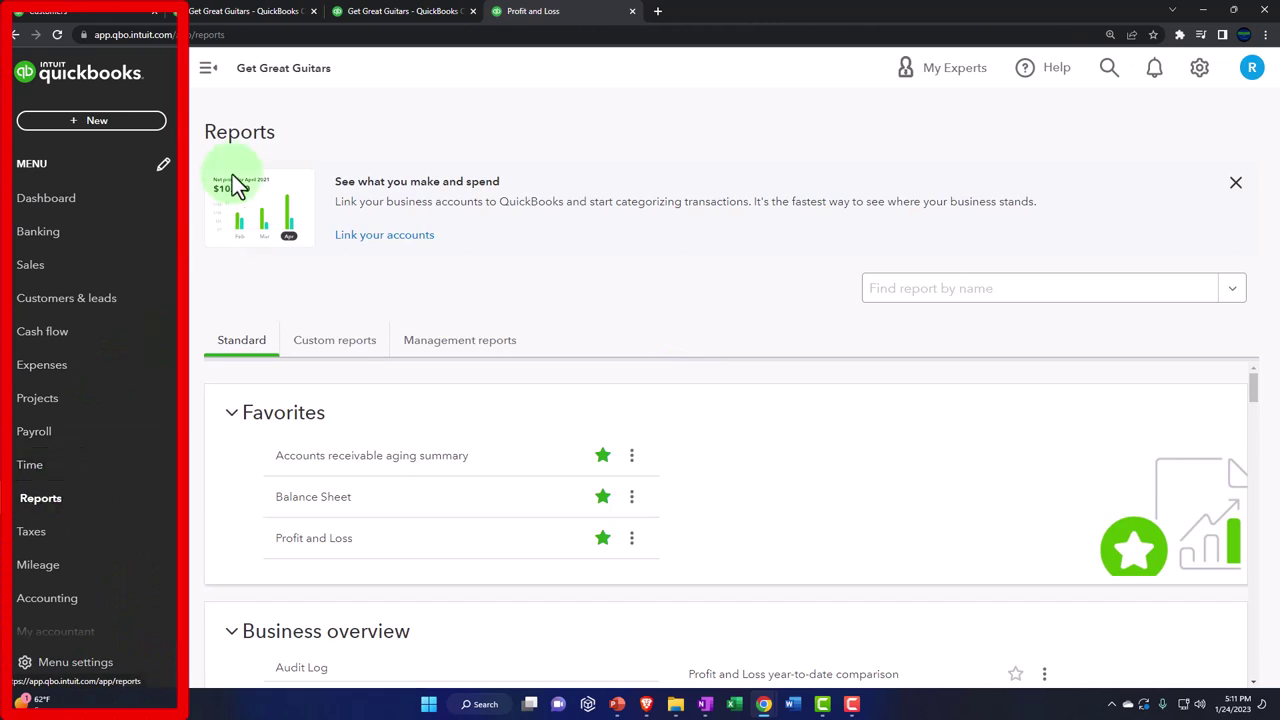
{"action": "left_click", "coordinate": [209, 70]}
Step: Search the reports for "tri" and open the Trial Balance report
{"action": "left_click", "coordinate": [849, 290]}
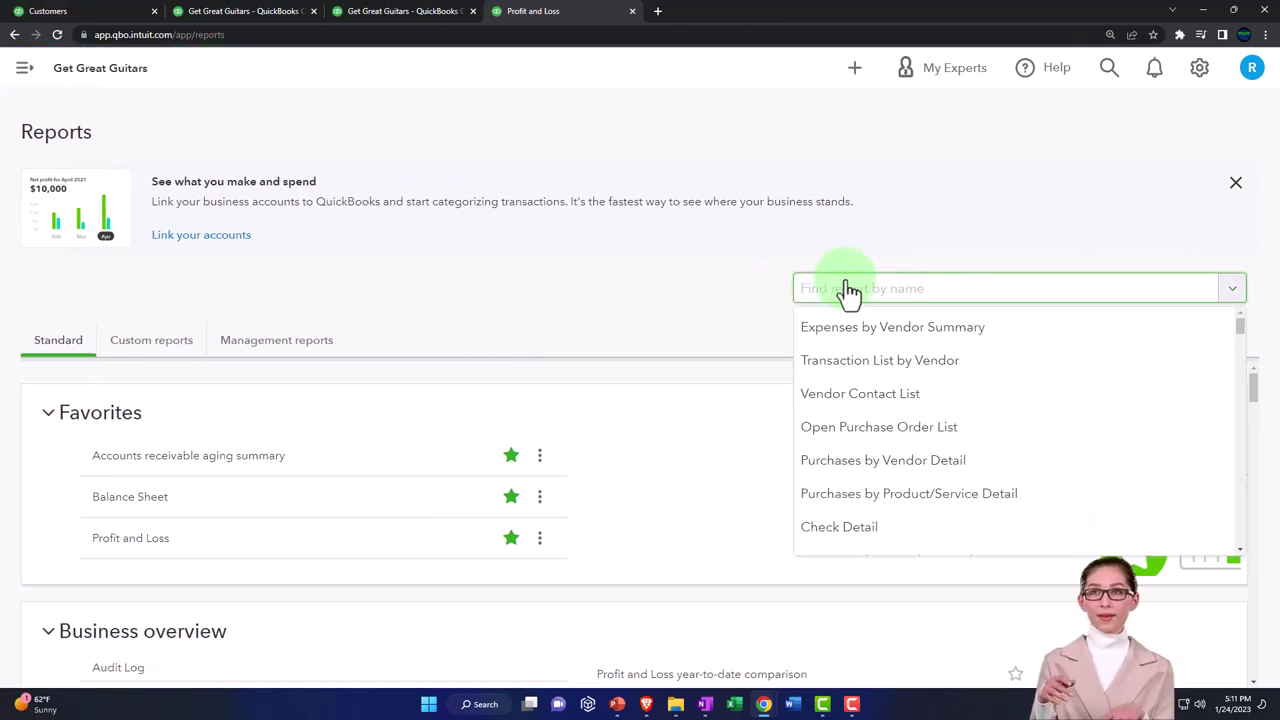
{"action": "type", "text": "tri"}
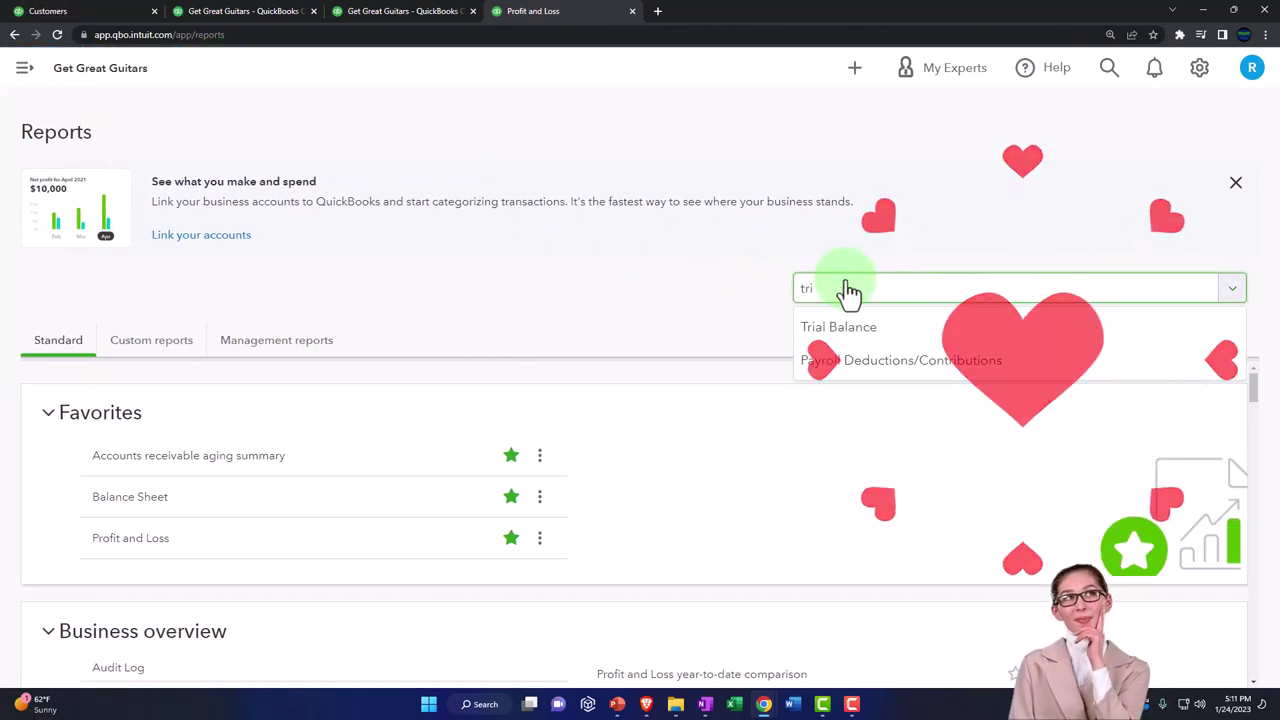
{"action": "key", "text": "Return"}
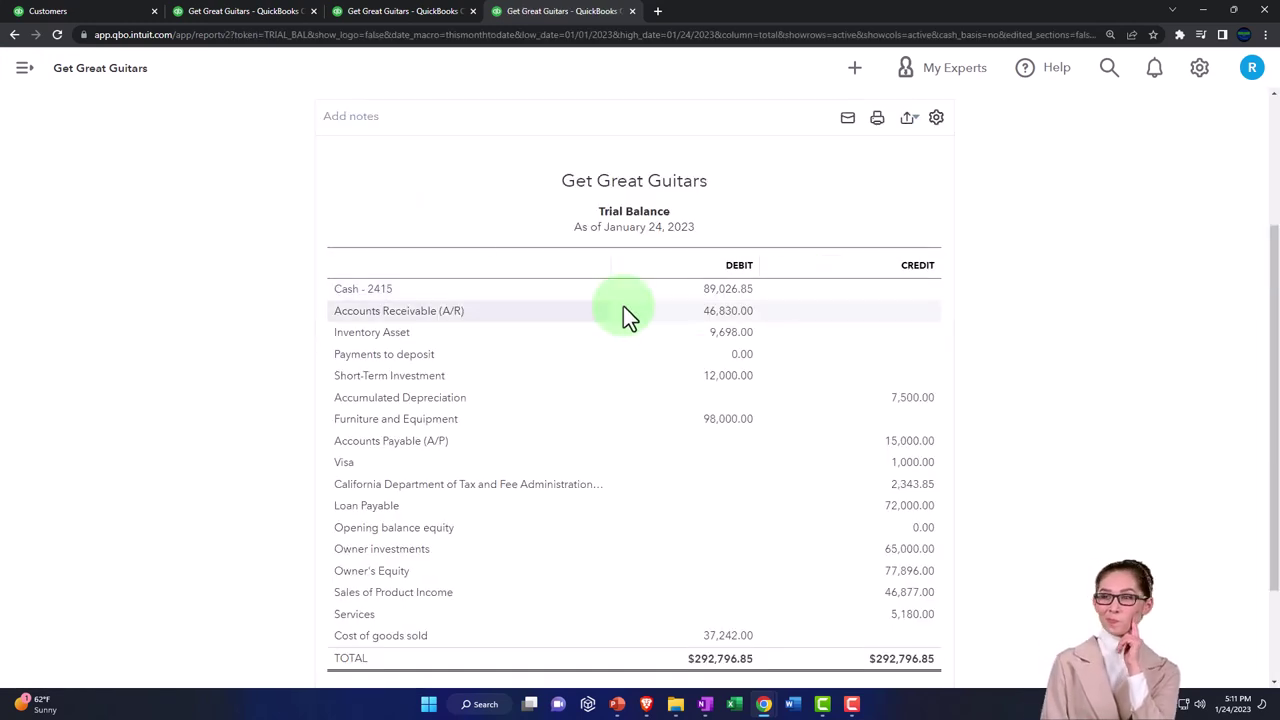
Step: Set the Trial Balance report period to 01/01/2023 through 02/28/2023
{"action": "left_click", "coordinate": [277, 207]}
{"action": "type", "text": "01/"}
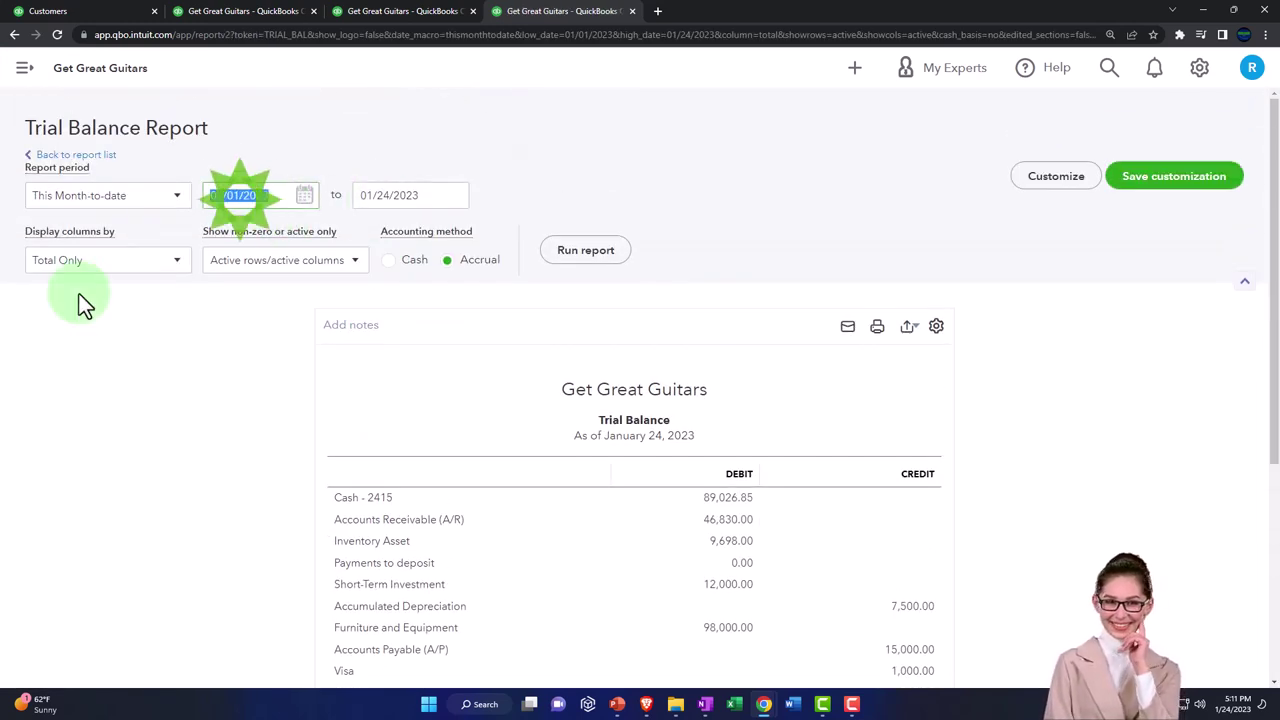
{"action": "type", "text": "01/2023"}
{"action": "key", "text": "Tab"}
{"action": "type", "text": "0"}
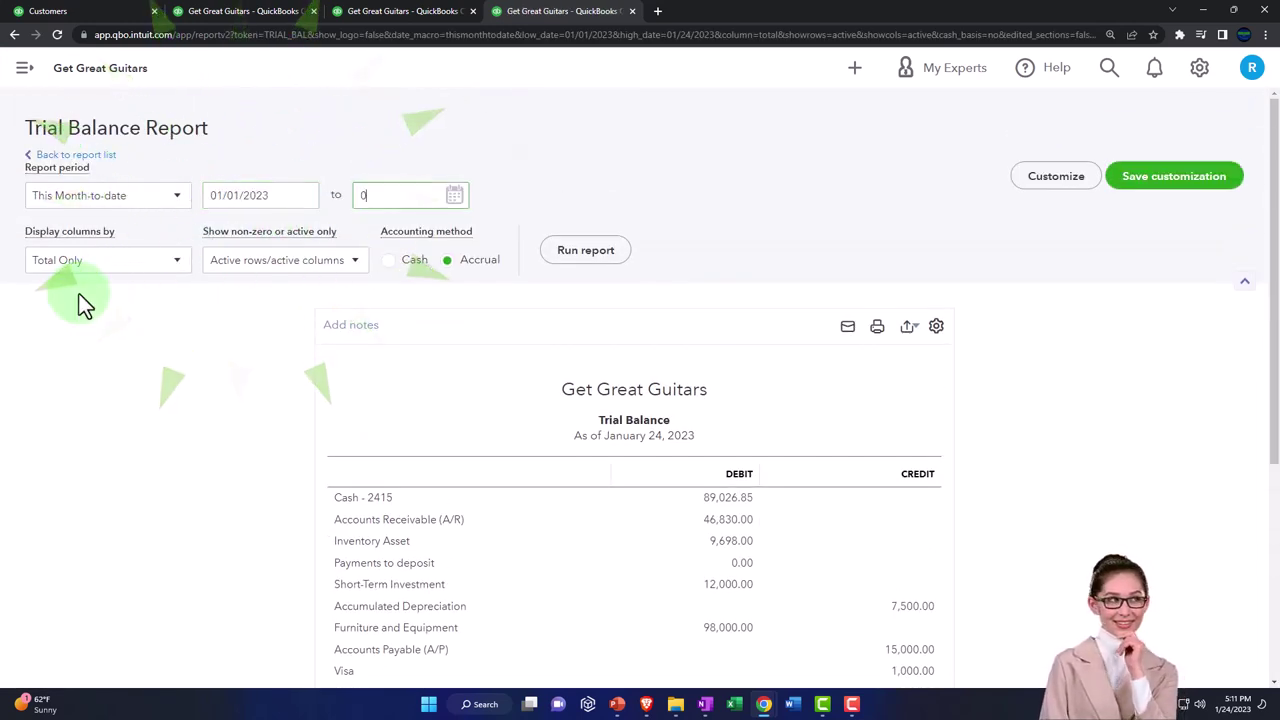
{"action": "type", "text": "2/28/2023"}
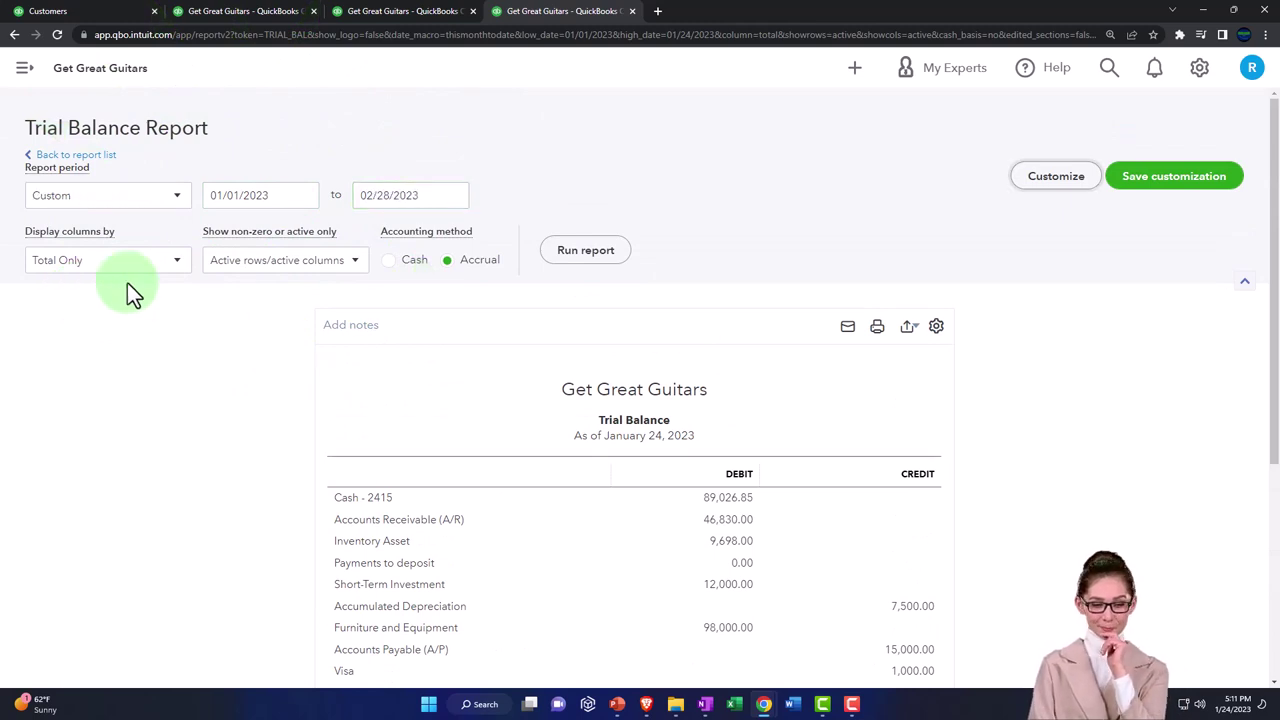
Step: Display the Trial Balance columns by Months and run the report
{"action": "left_click", "coordinate": [150, 268]}
{"action": "left_click", "coordinate": [130, 315]}
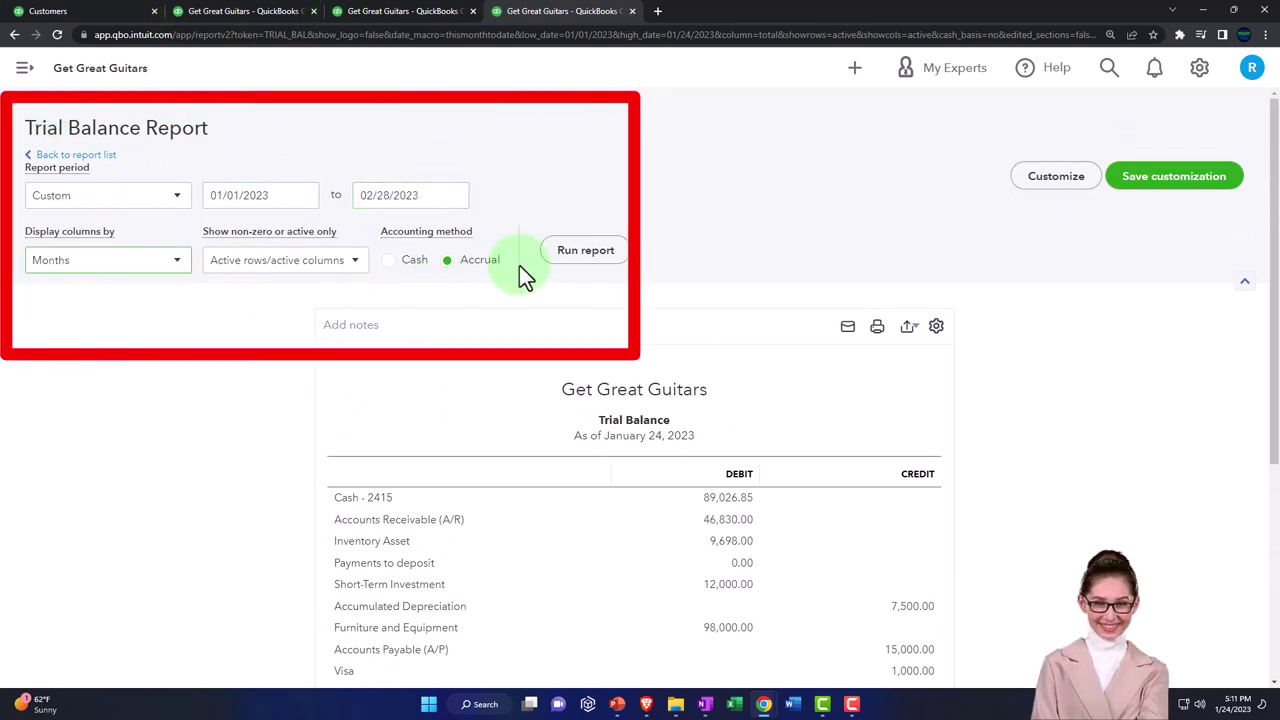
{"action": "left_click", "coordinate": [586, 252]}
Step: Examine the January and February 2023 account balances in the enlarged Trial Balance, from Cash - 2415 down to the totals
{"action": "scroll", "coordinate": [1015, 353], "scroll_direction": "down", "scroll_amount": 2}
{"action": "key", "text": "ctrl+plus"}
{"action": "key", "text": "ctrl+plus"}
{"action": "key", "text": "ctrl+plus"}
{"action": "key", "text": "ctrl+plus"}
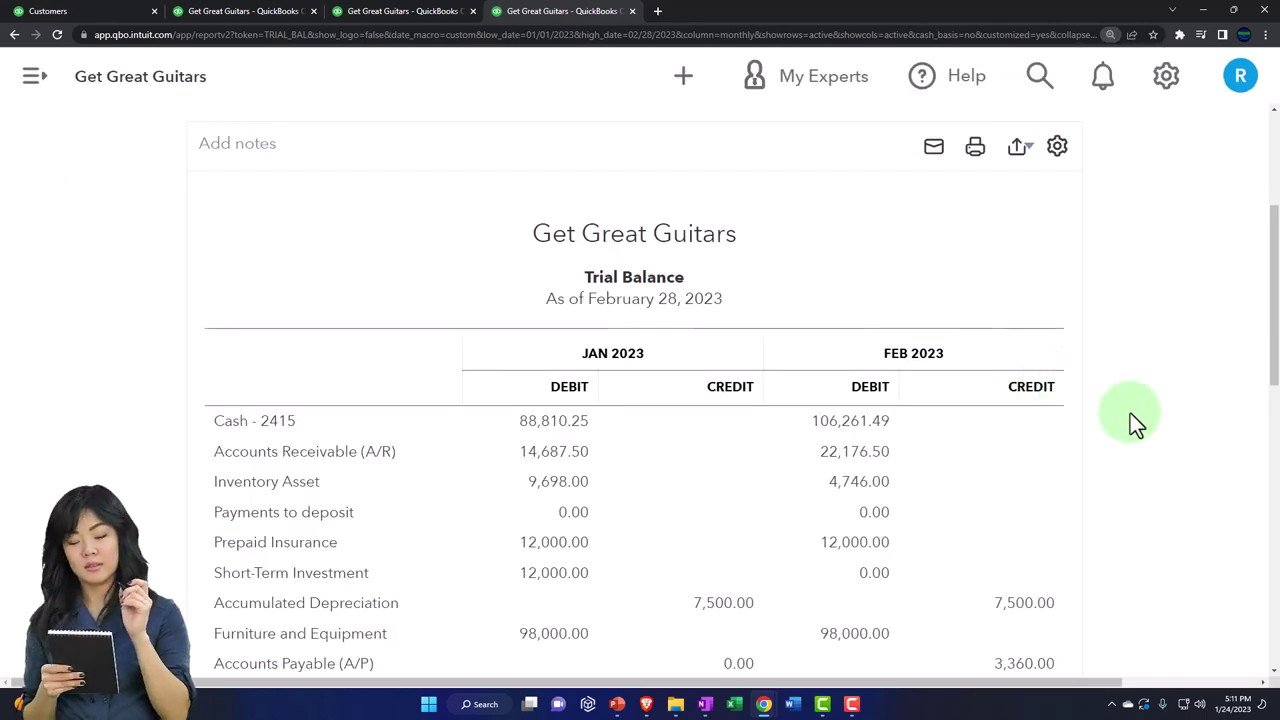
{"action": "scroll", "coordinate": [1145, 419], "scroll_direction": "down", "scroll_amount": 1}
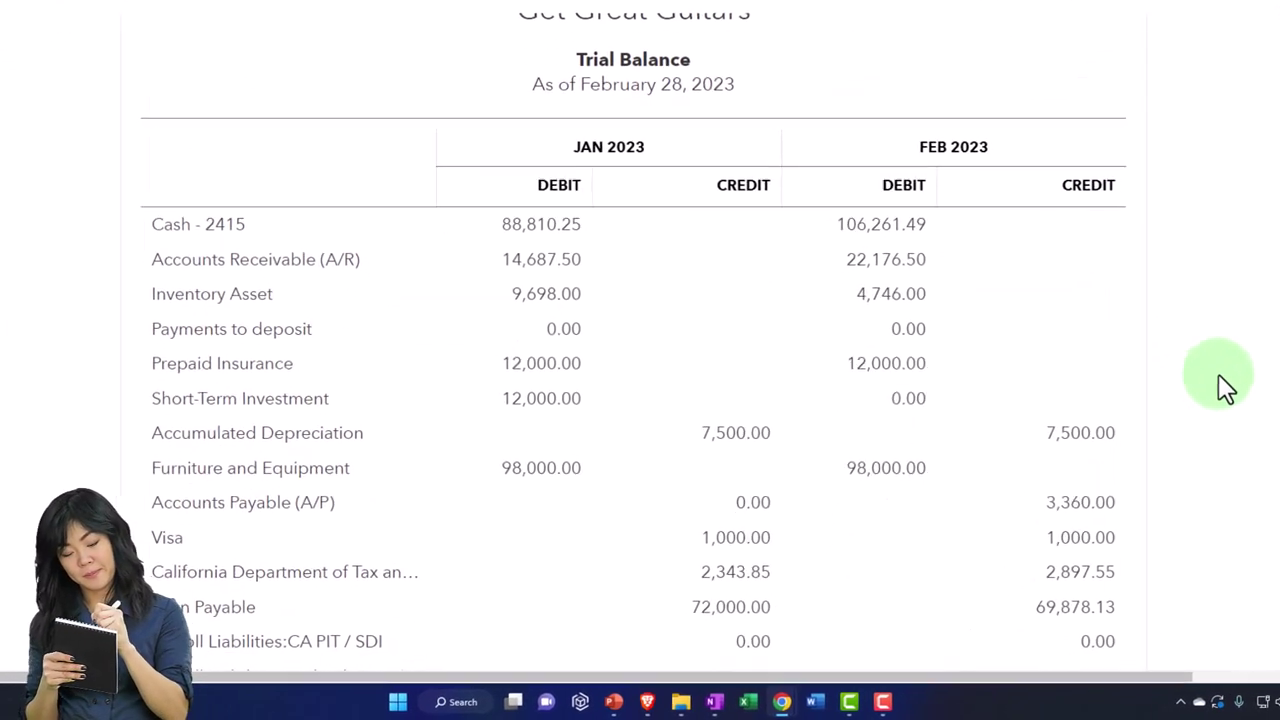
{"action": "scroll", "coordinate": [1156, 411], "scroll_direction": "down", "scroll_amount": 1}
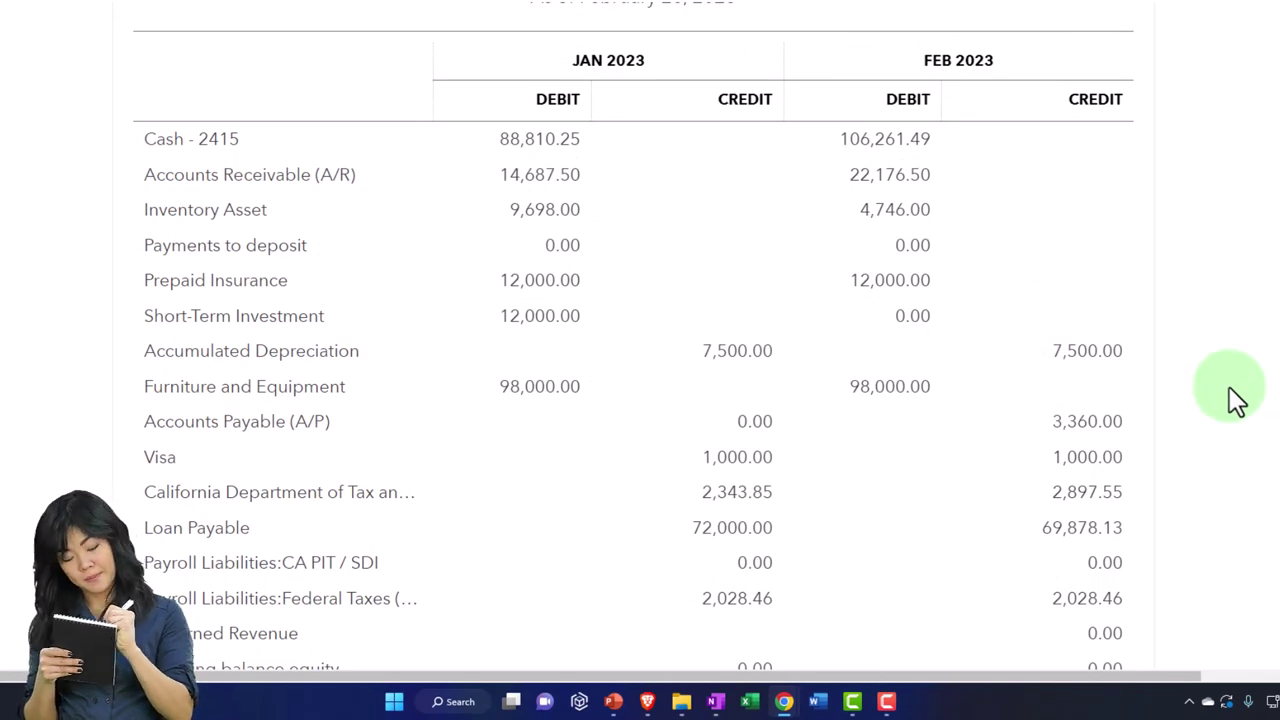
{"action": "scroll", "coordinate": [1237, 400], "scroll_direction": "down", "scroll_amount": 1}
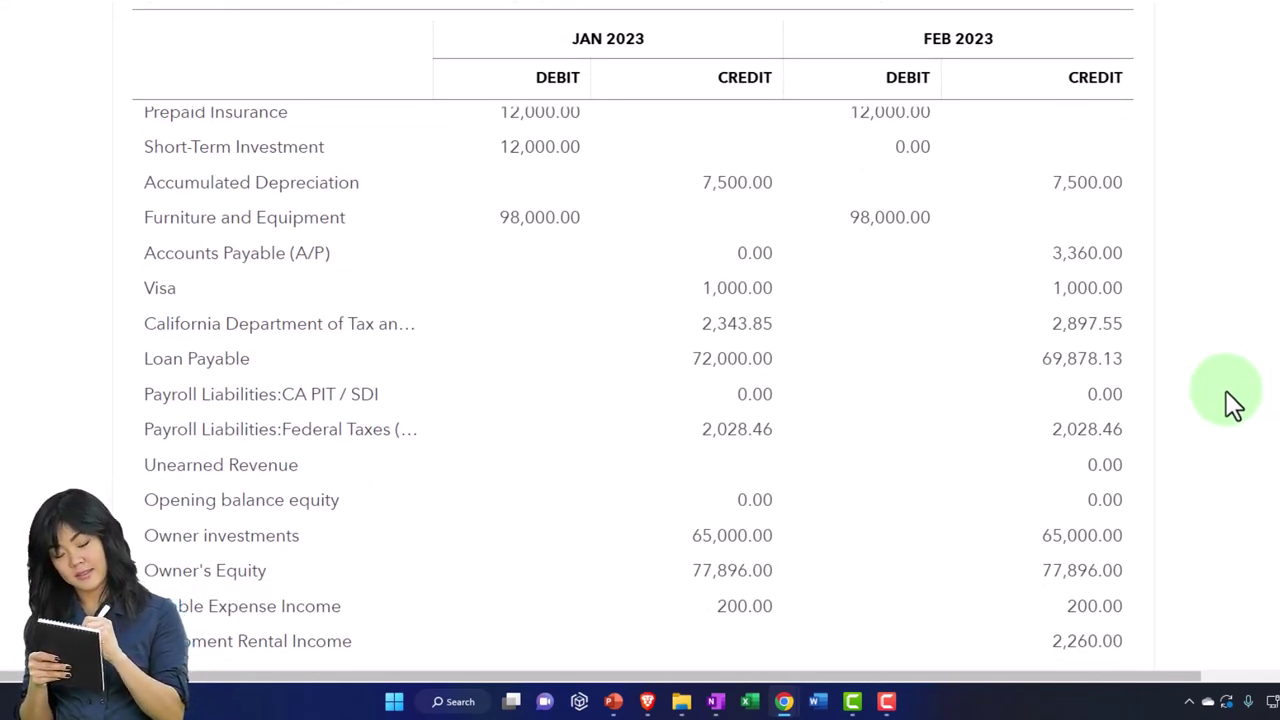
{"action": "scroll", "coordinate": [1233, 405], "scroll_direction": "down", "scroll_amount": 1}
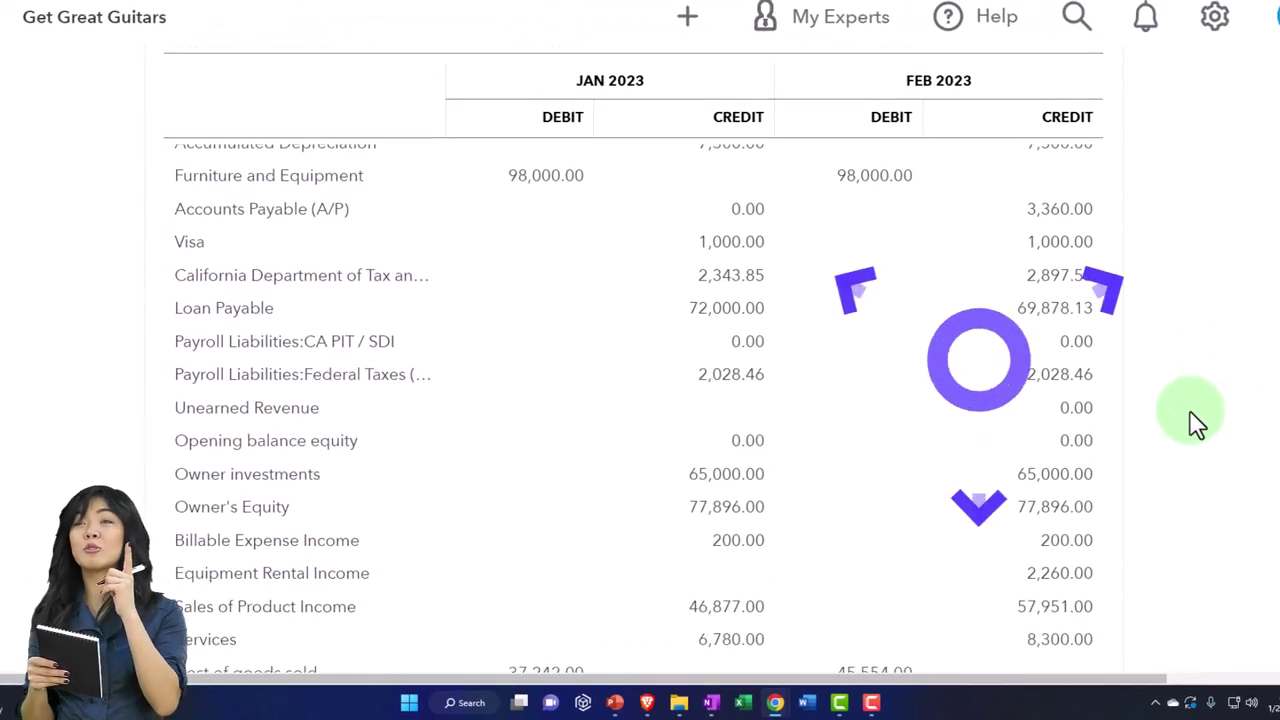
{"action": "scroll", "coordinate": [1197, 423], "scroll_direction": "down", "scroll_amount": 1}
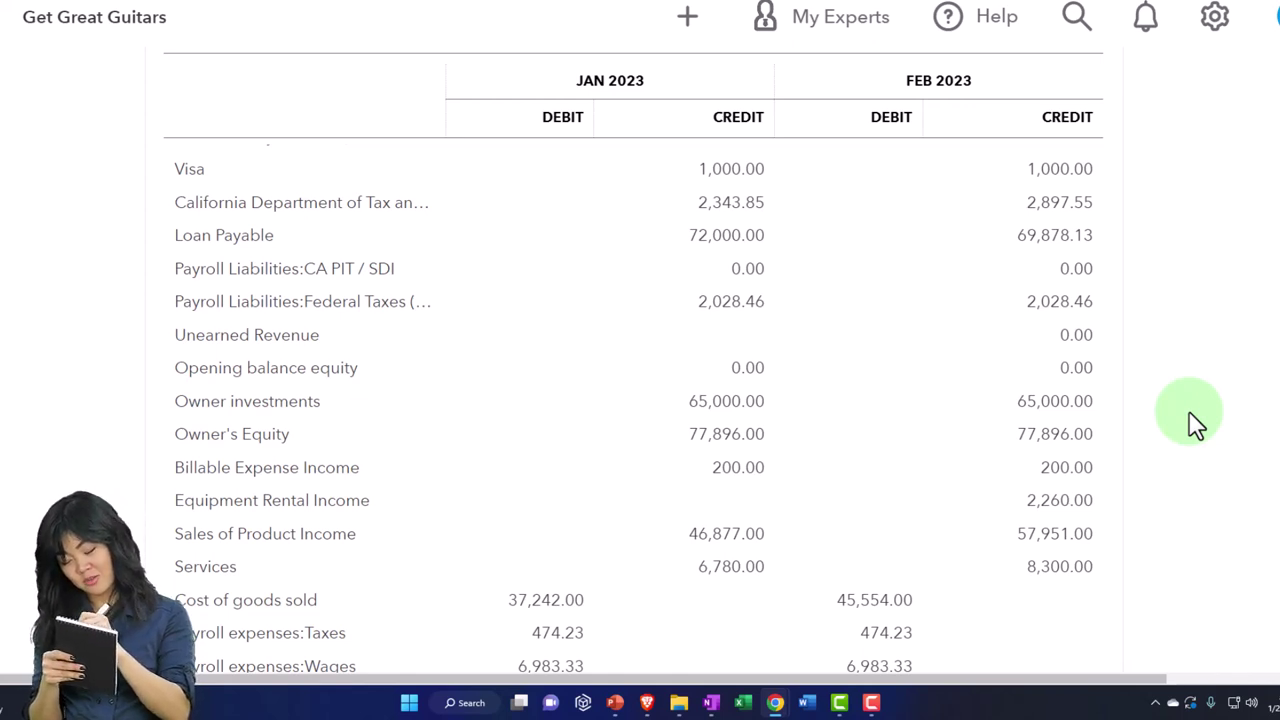
{"action": "scroll", "coordinate": [1197, 423], "scroll_direction": "down", "scroll_amount": 2}
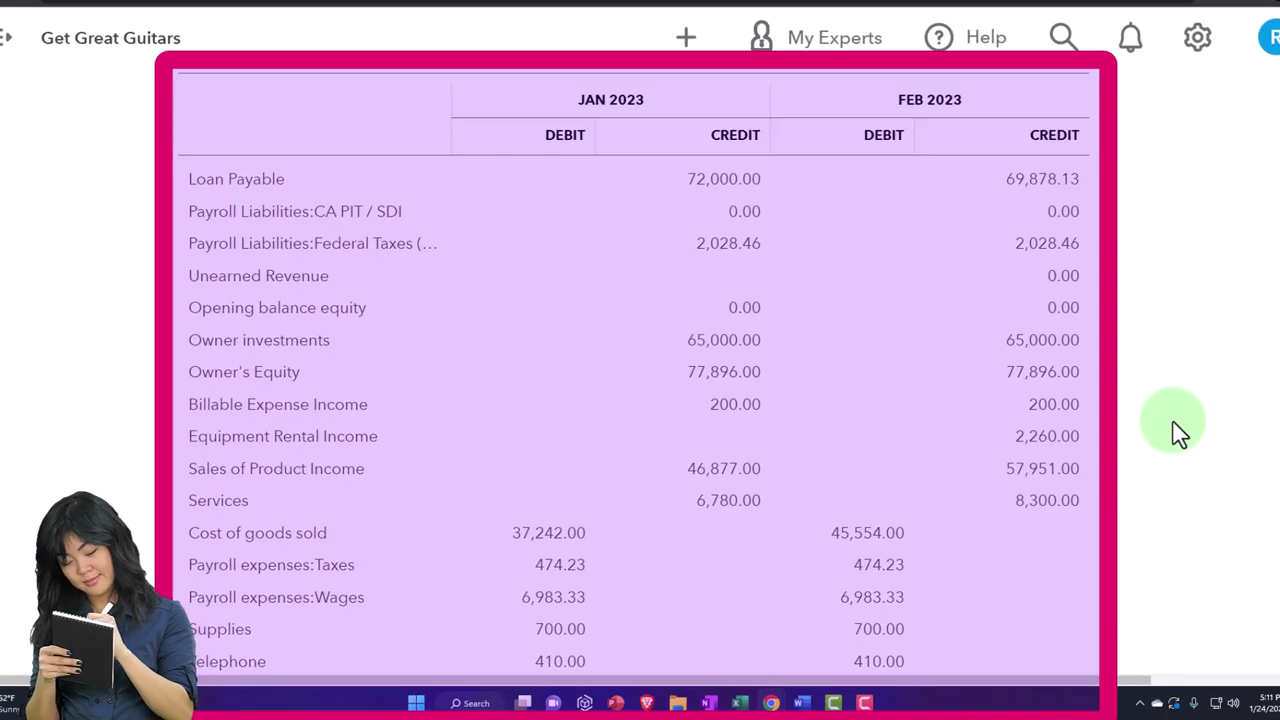
{"action": "scroll", "coordinate": [1180, 432], "scroll_direction": "down", "scroll_amount": 1}
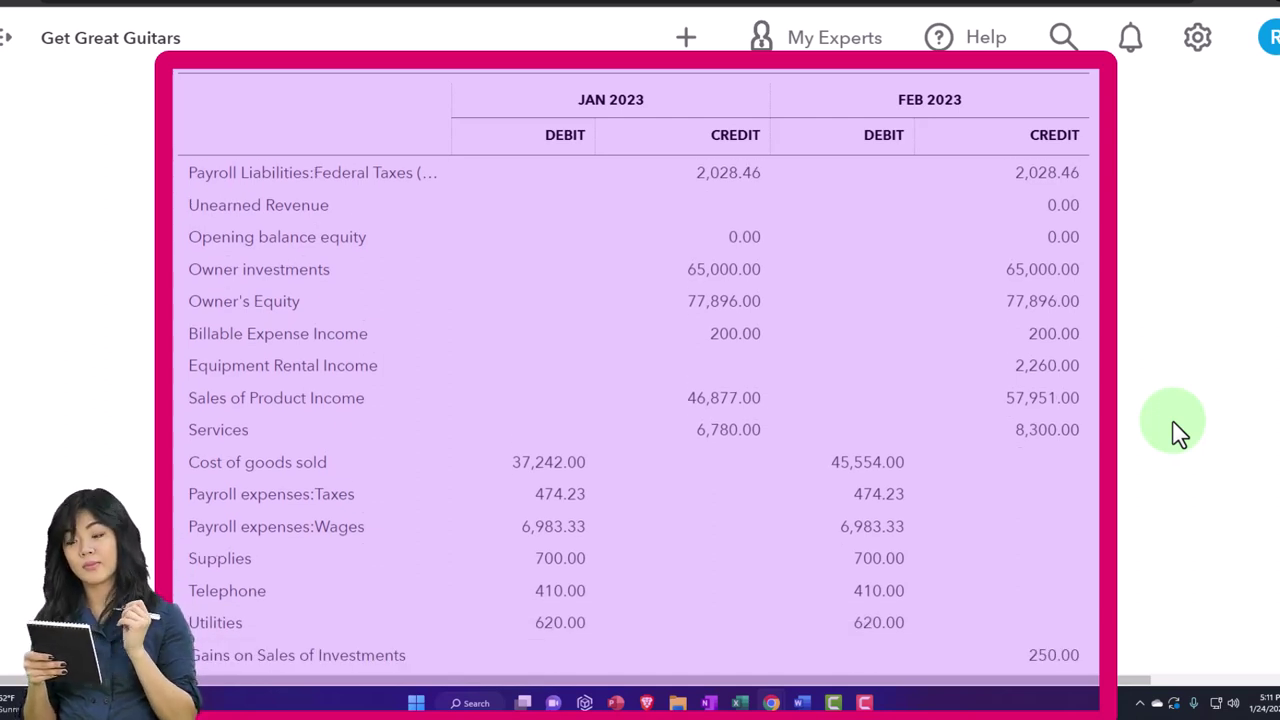
{"action": "scroll", "coordinate": [1180, 432], "scroll_direction": "down", "scroll_amount": 3}
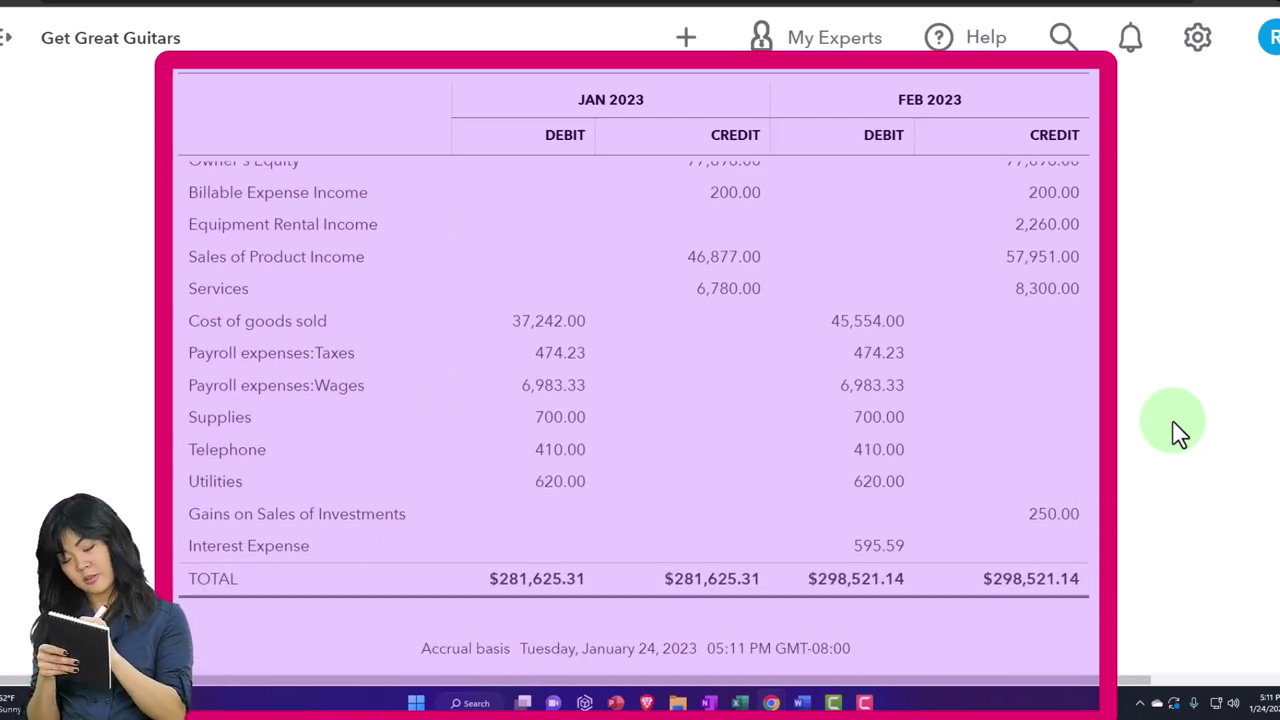